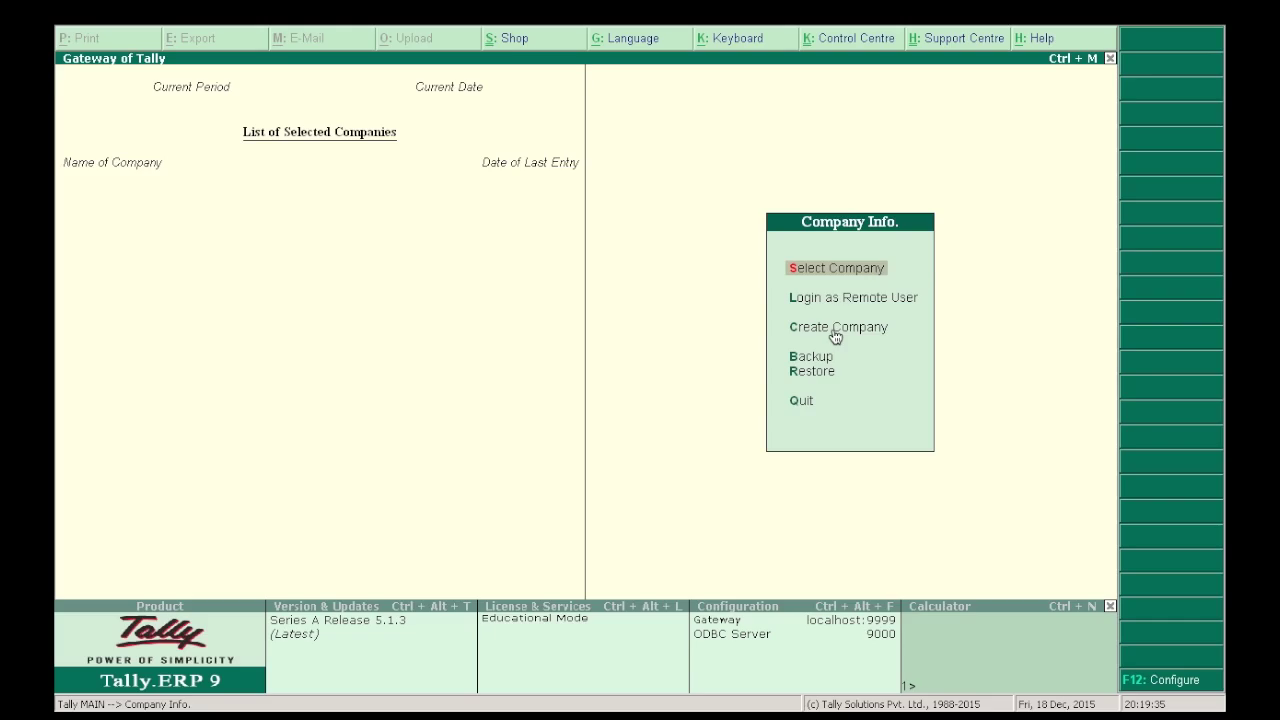
Step: Start creating a new company named "Wings Edu", keeping the same mailing name, and enter the placeholder address "Xyz"
left_click(835, 329)
left_click(835, 330)
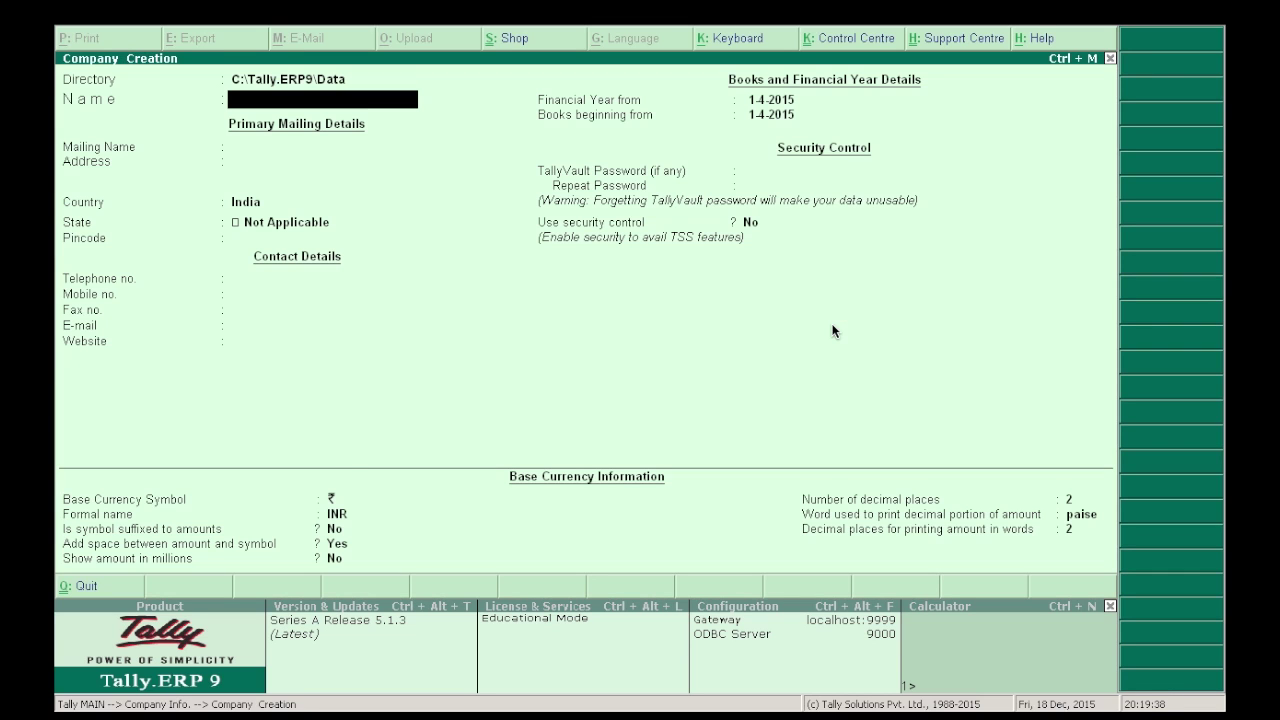
type("Wings Edu")
key("Return")
key("Return")
type("X")
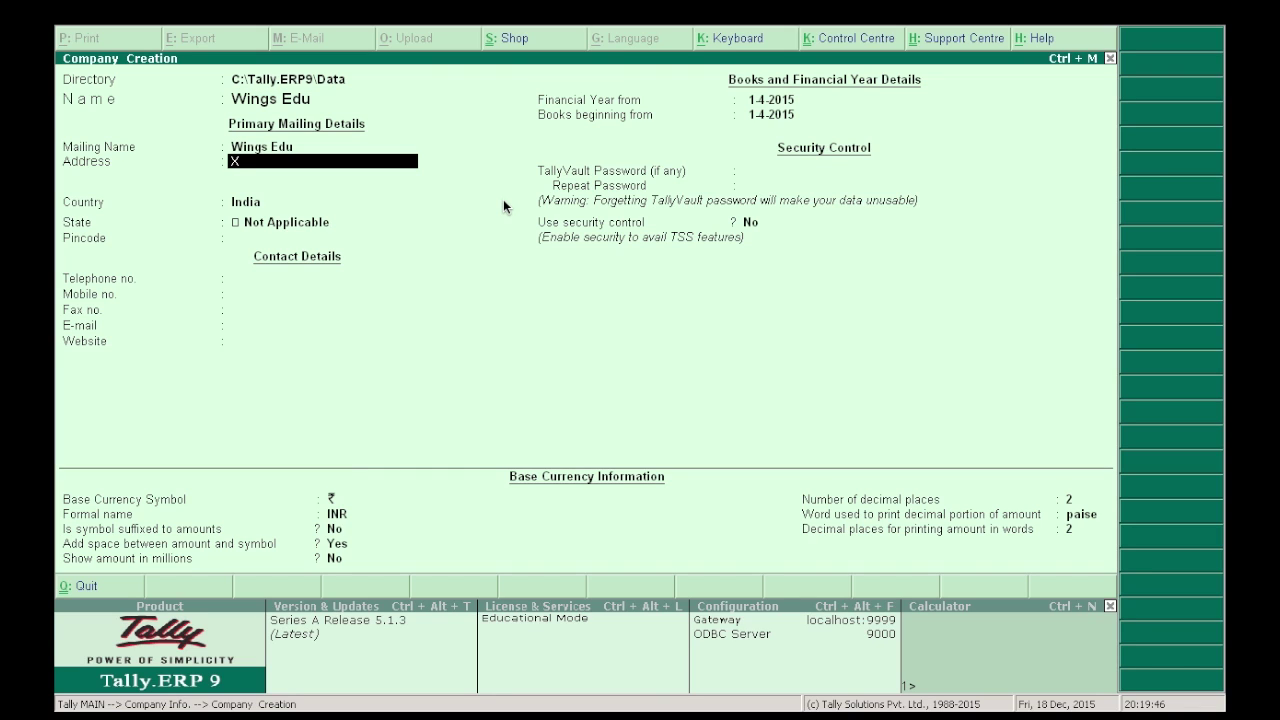
type("yz")
key("Return")
key("Return")
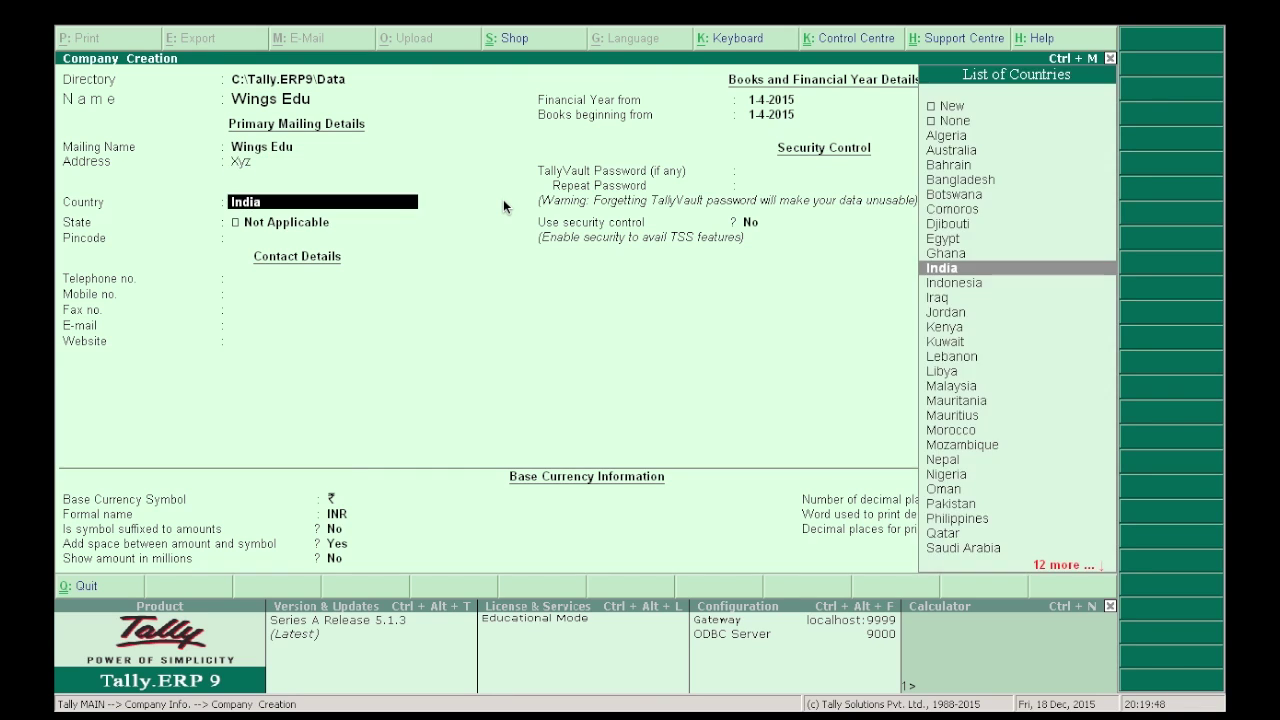
Step: Keep India as the company's country and set its state to Delhi
key("Return")
type("Delh")
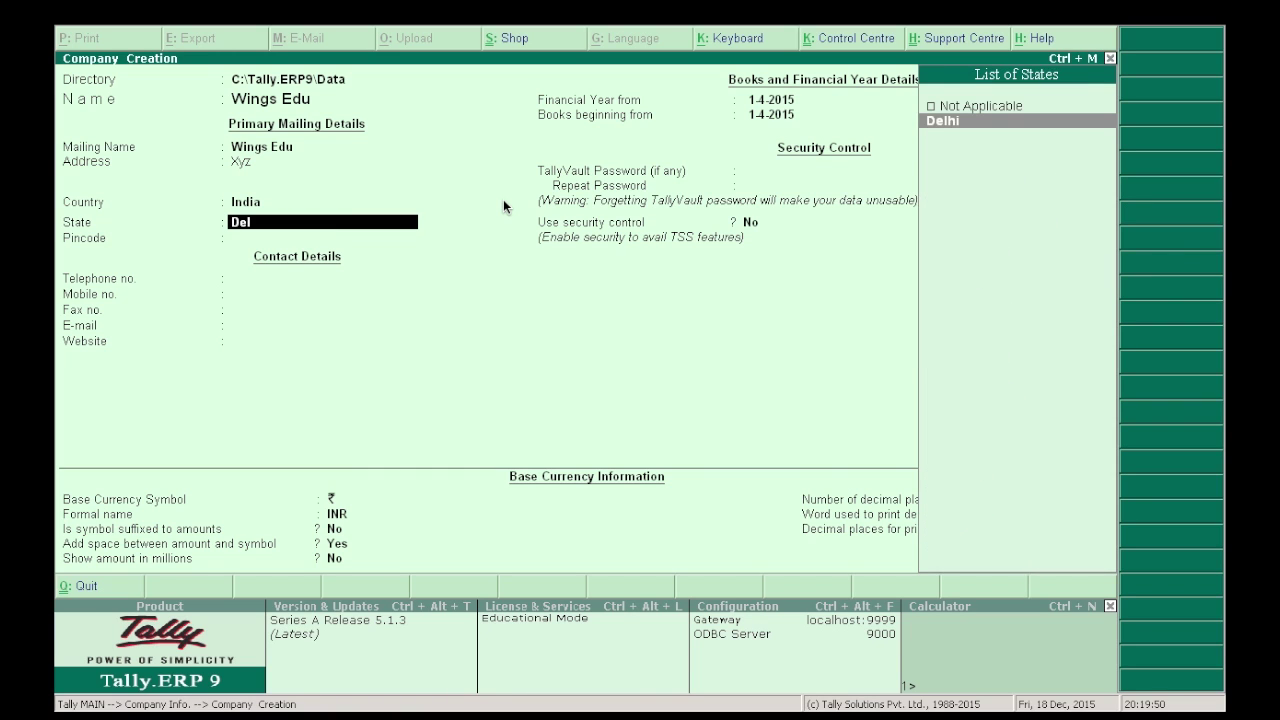
key("Return")
Step: Leave the remaining contact, financial year, security and currency details at their defaults and accept the company creation
key("Return")
key("Return")
key("Return")
key("Return")
key("Return")
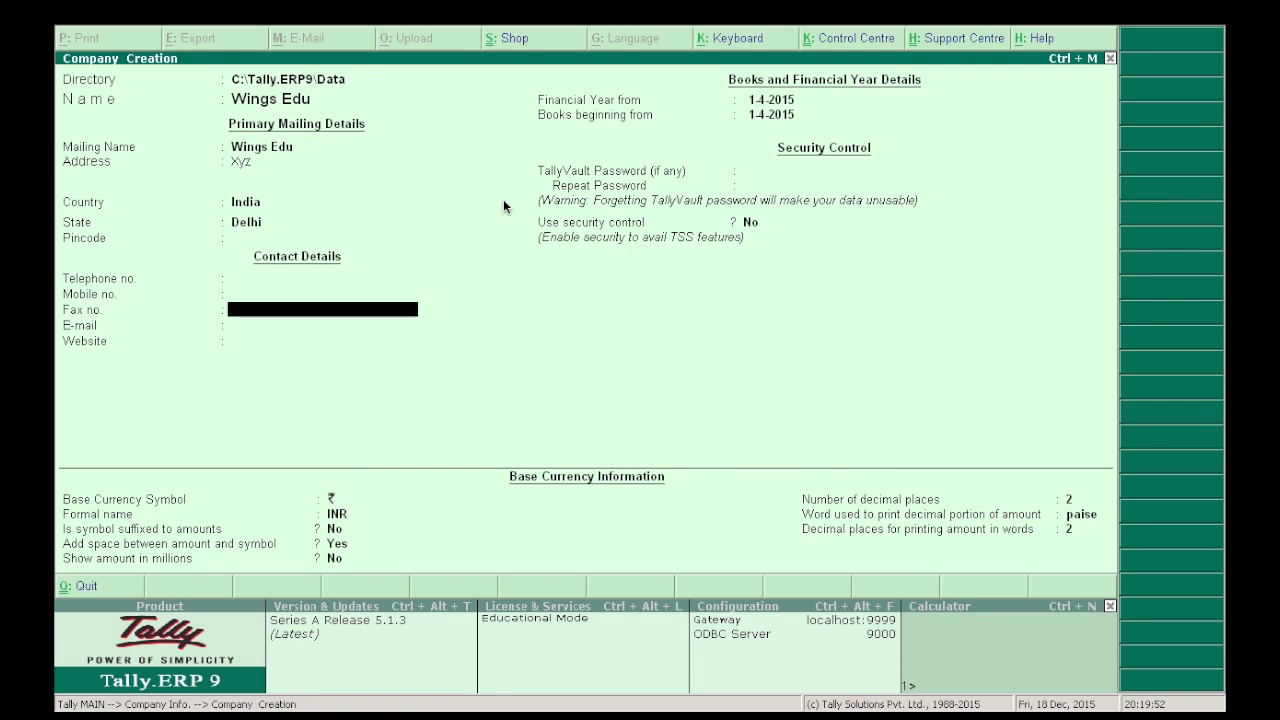
key("Return")
key("Return")
key("Return")
key("Return")
key("Return")
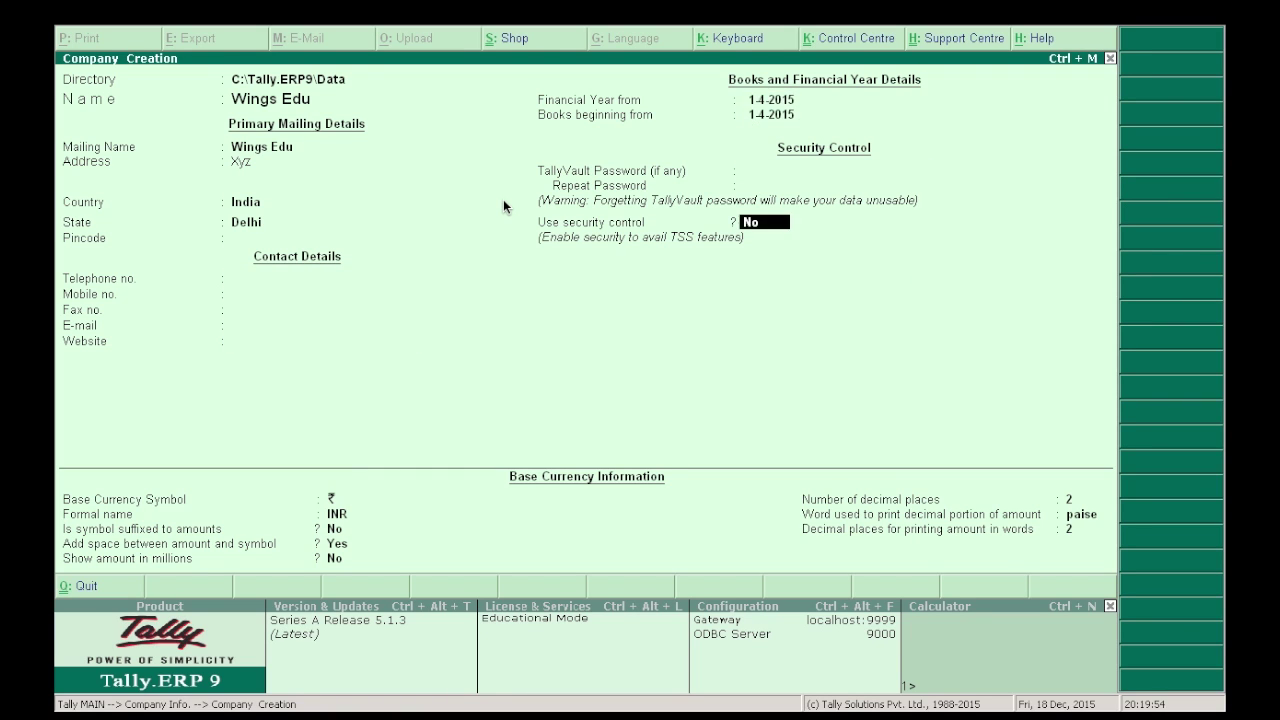
key("Return")
key("Return")
key("Return")
key("Return")
key("Return")
key("Return")
key("Return")
key("Return")
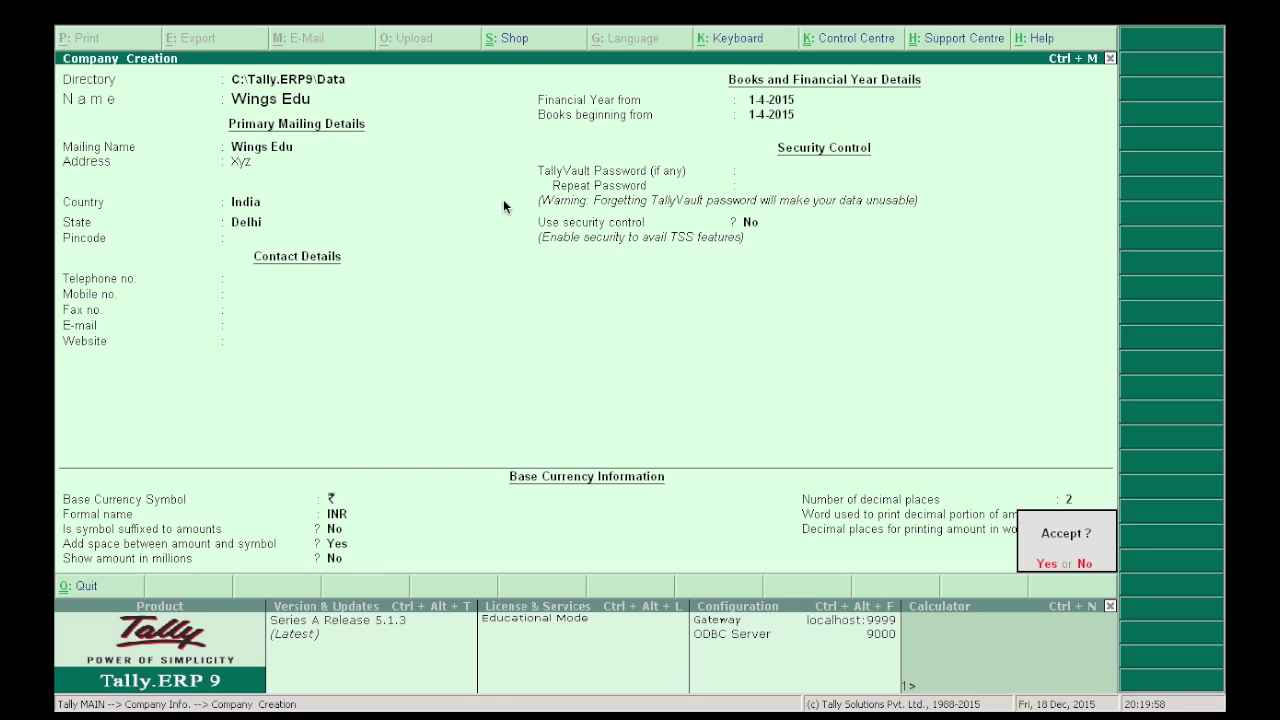
left_click(1046, 563)
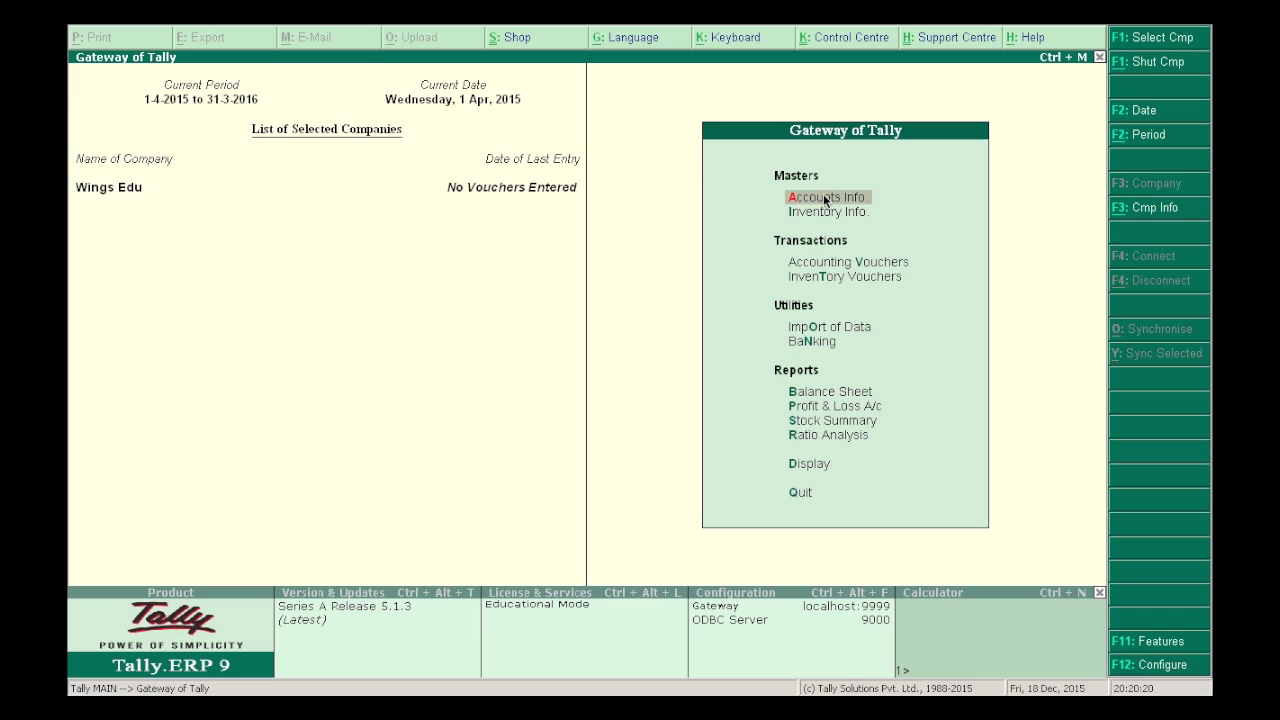
Step: Open multiple ledger creation from the accounts masters, with All Items as the parent group
left_click(823, 196)
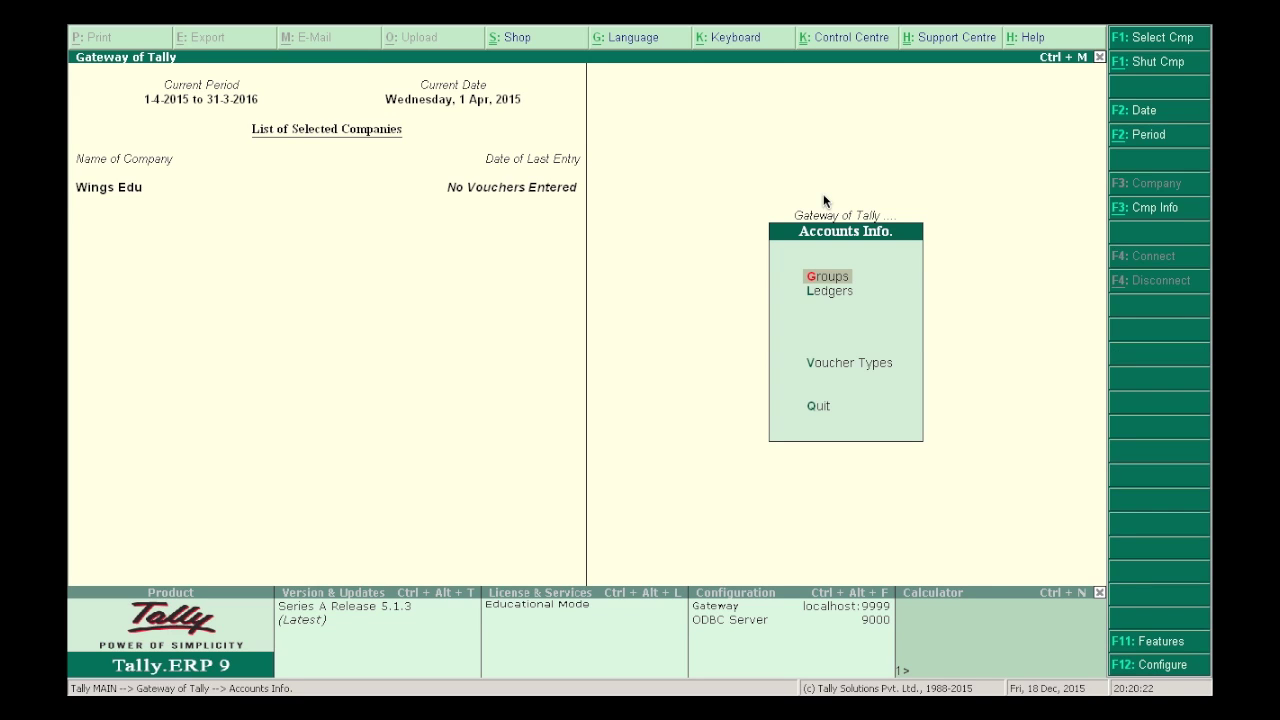
left_click(830, 291)
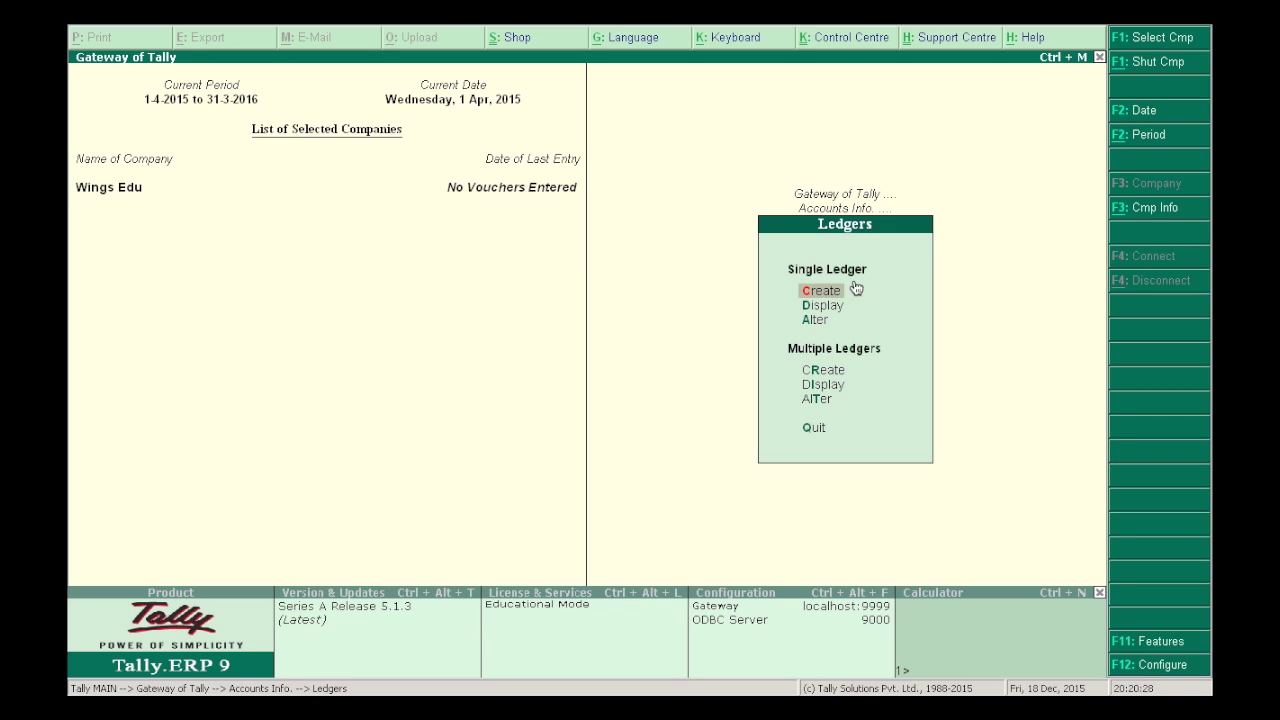
left_click(822, 372)
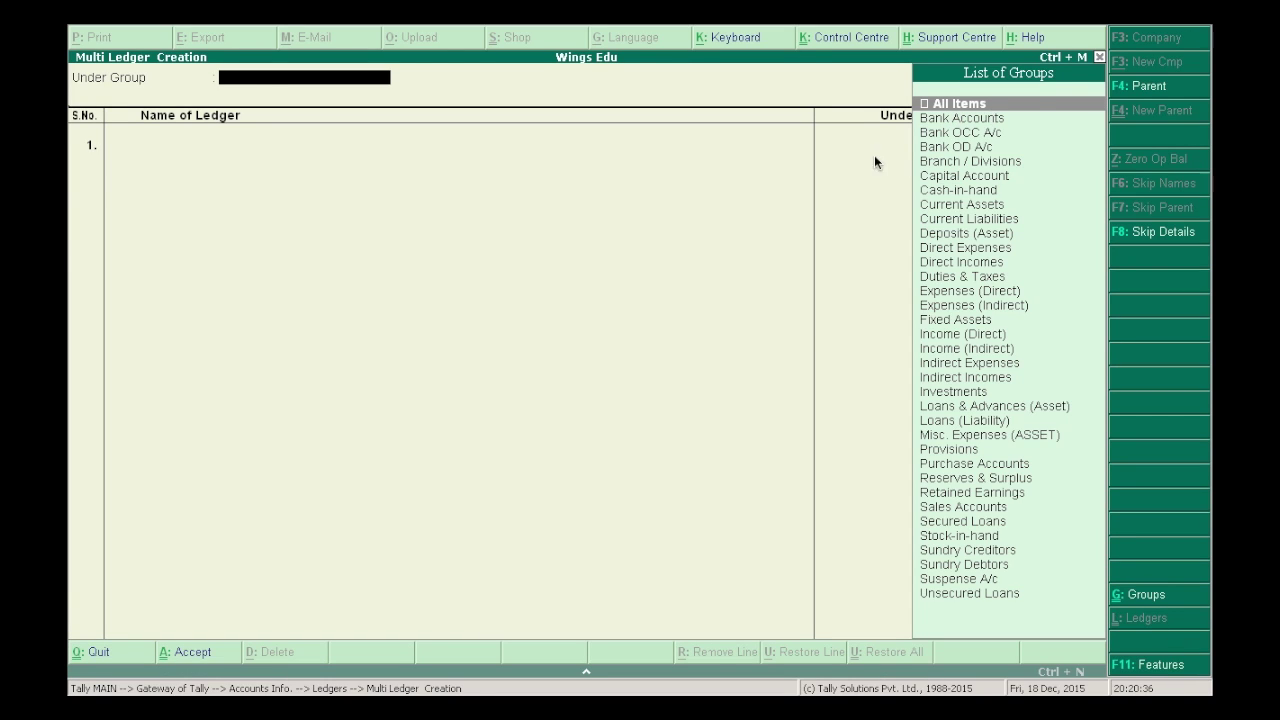
key("Return")
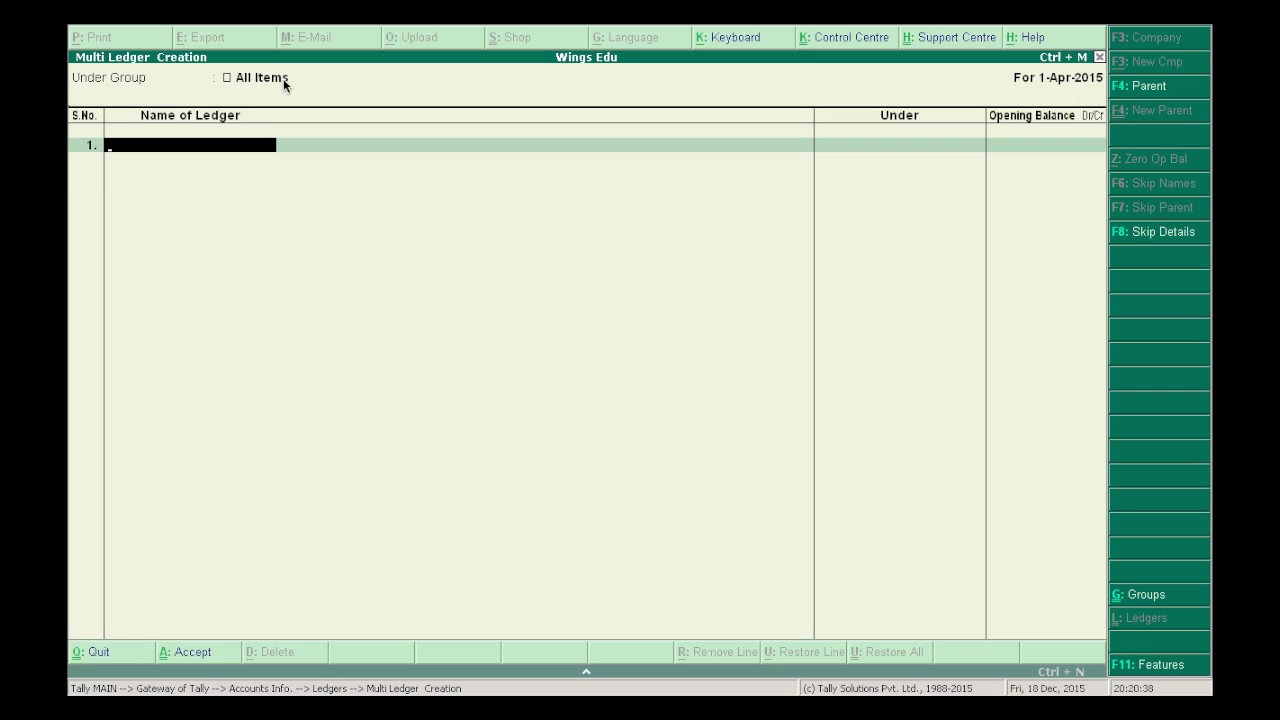
Step: Add a "Bank" ledger under Bank Accounts, leaving its opening balance blank
type("Bank")
key("Return")
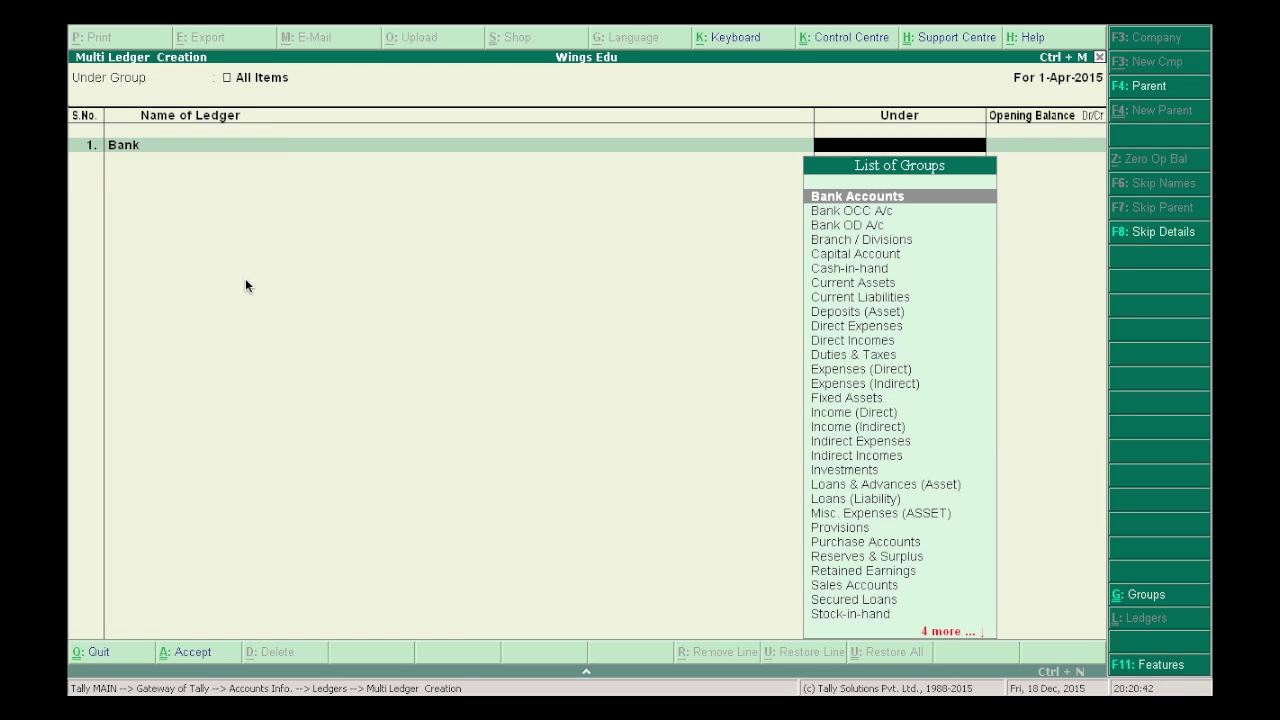
key("Return")
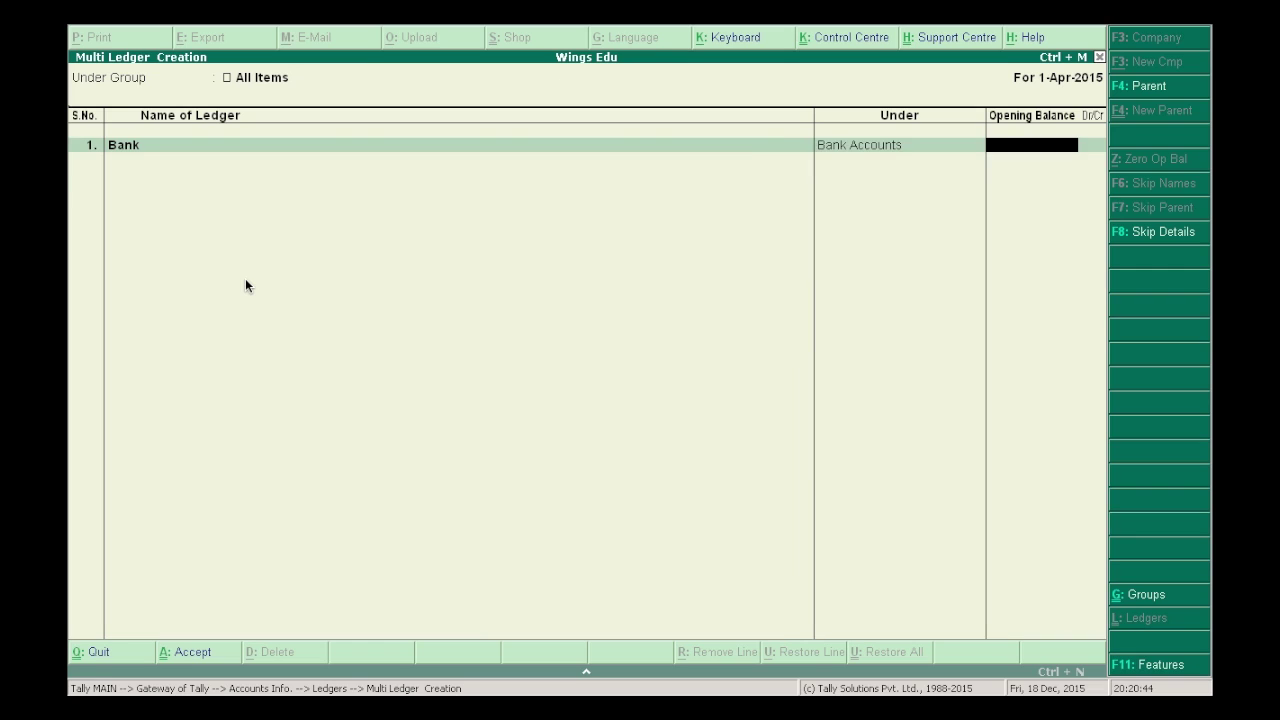
key("Return")
Step: Add a "Purchase" ledger under Purchase Accounts, leaving its opening balance blank
type("Pu")
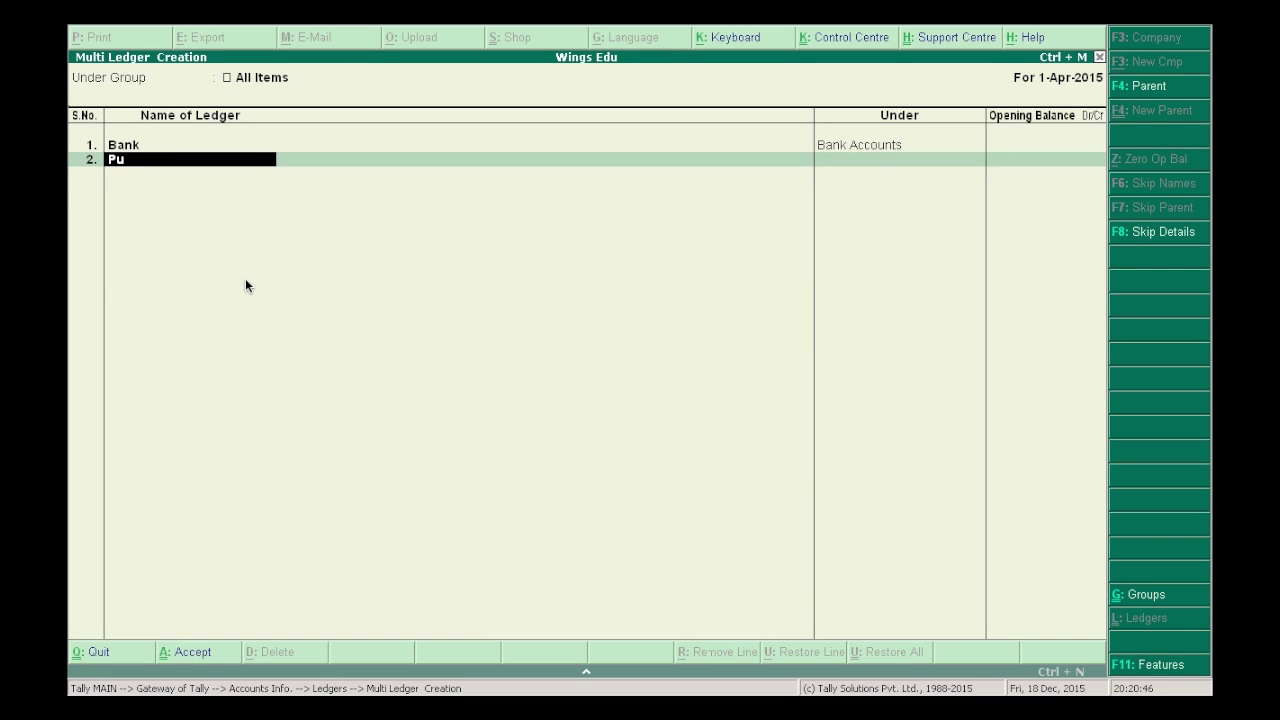
type("rchase")
key("Return")
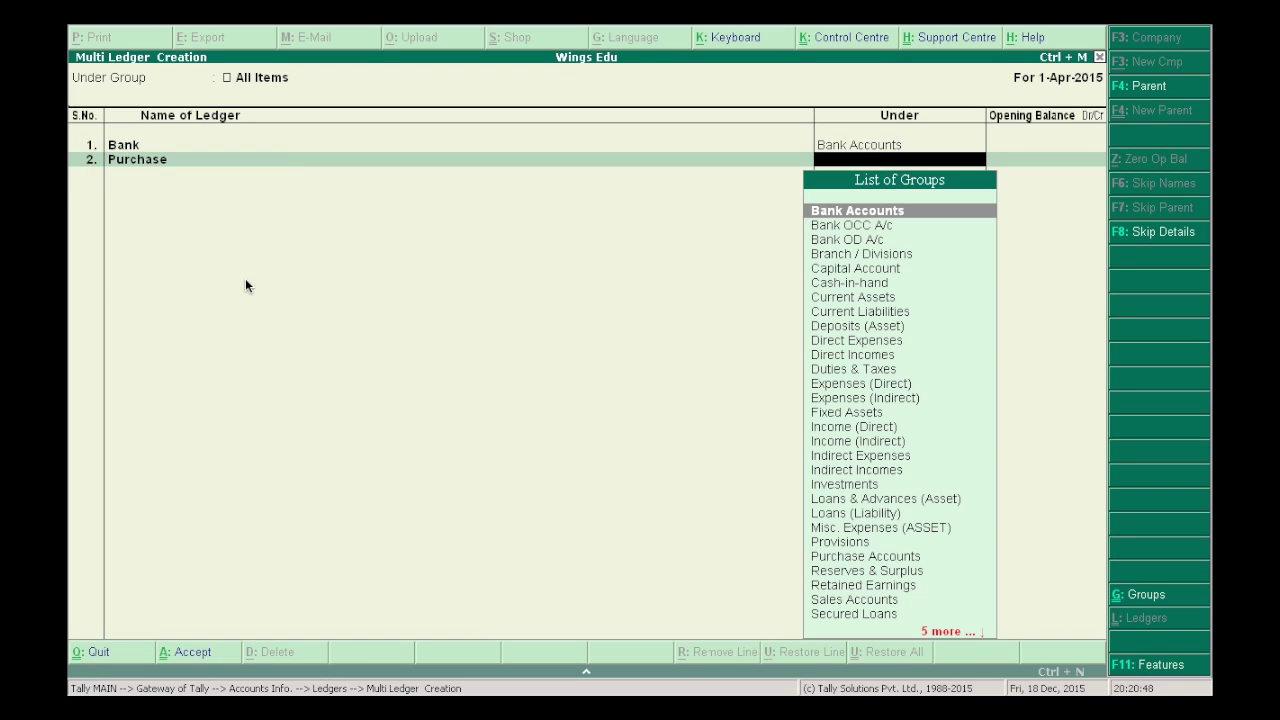
type("pu")
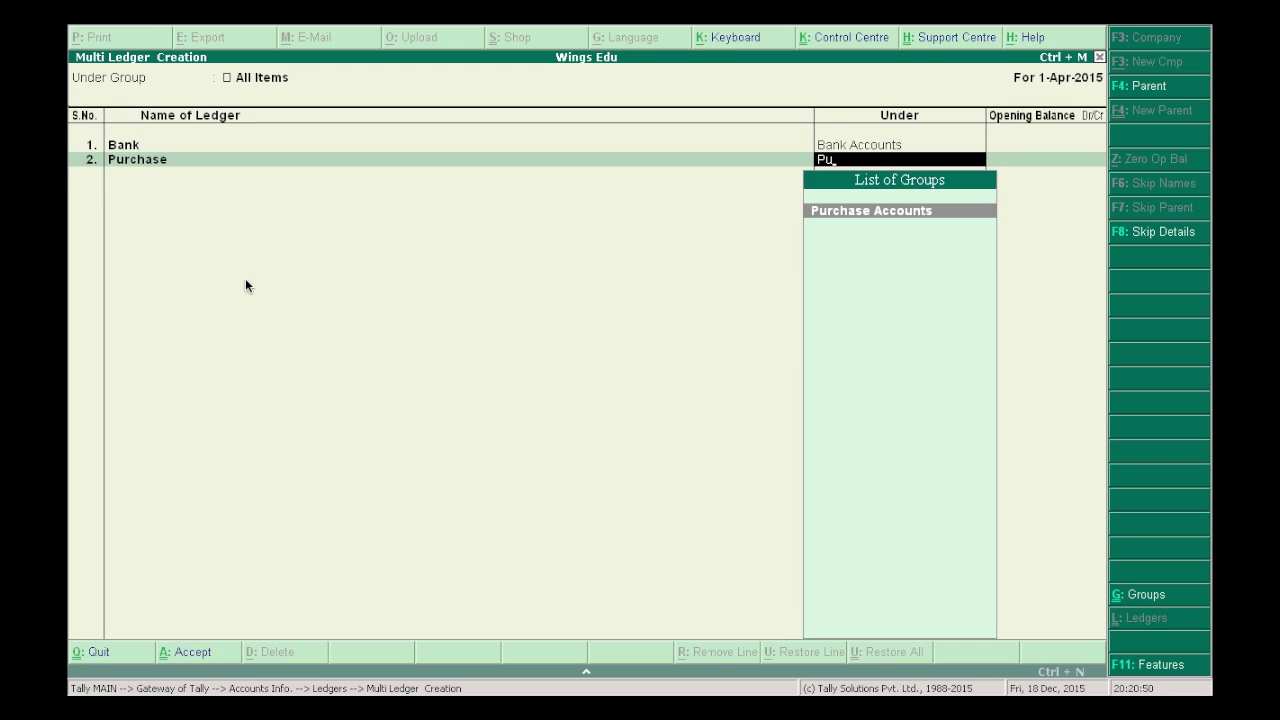
key("Return")
key("Return")
Step: Add a "Sales" ledger under Sales Accounts, leaving its opening balance blank
type("Sales")
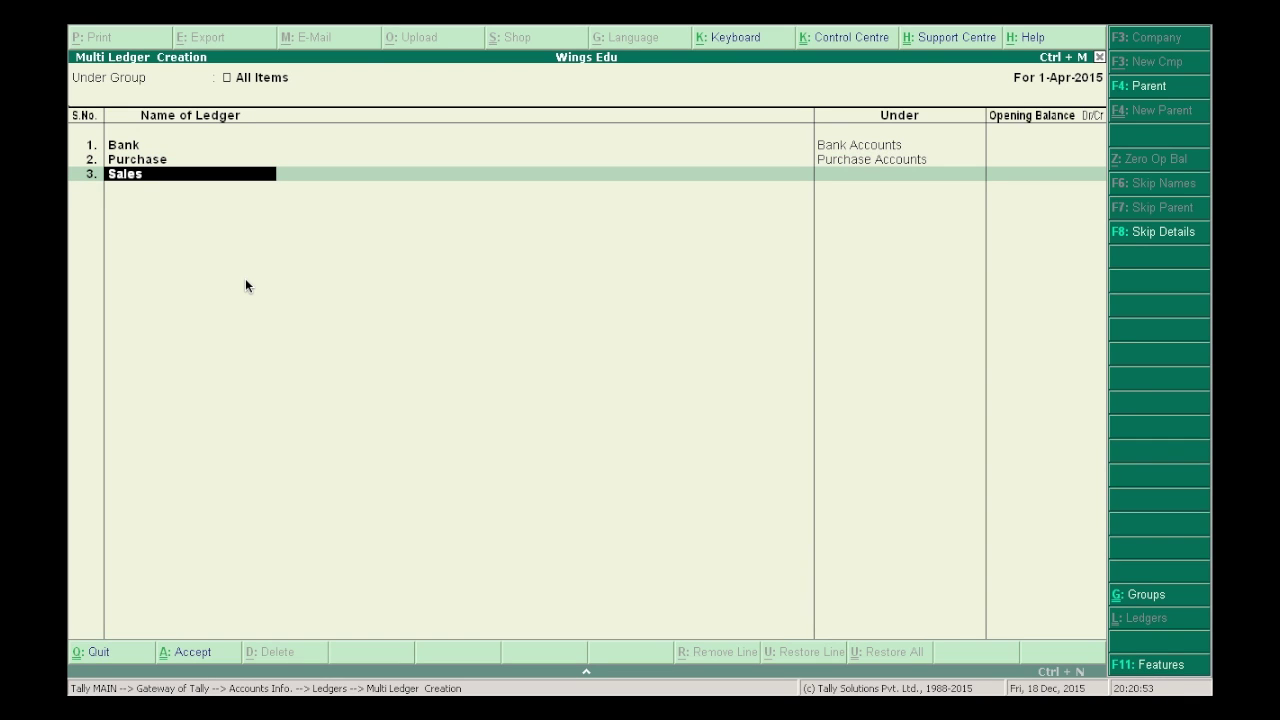
key("Return")
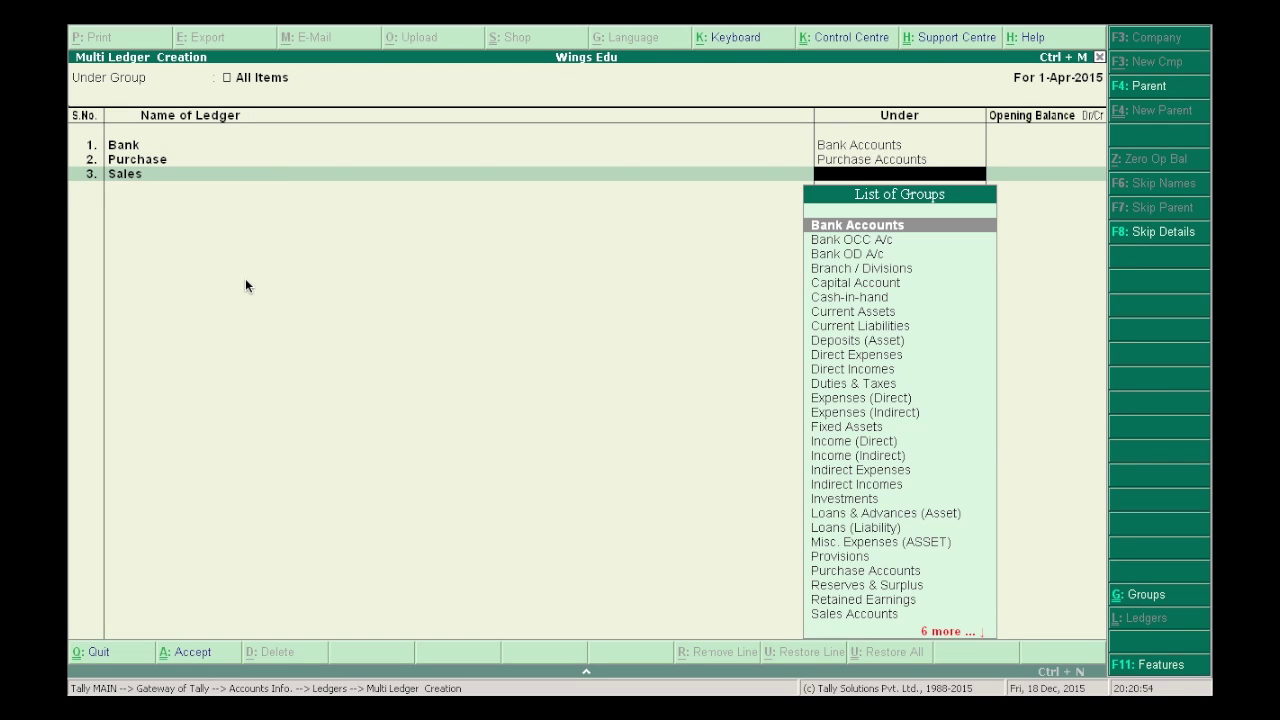
type("Sa")
key("Return")
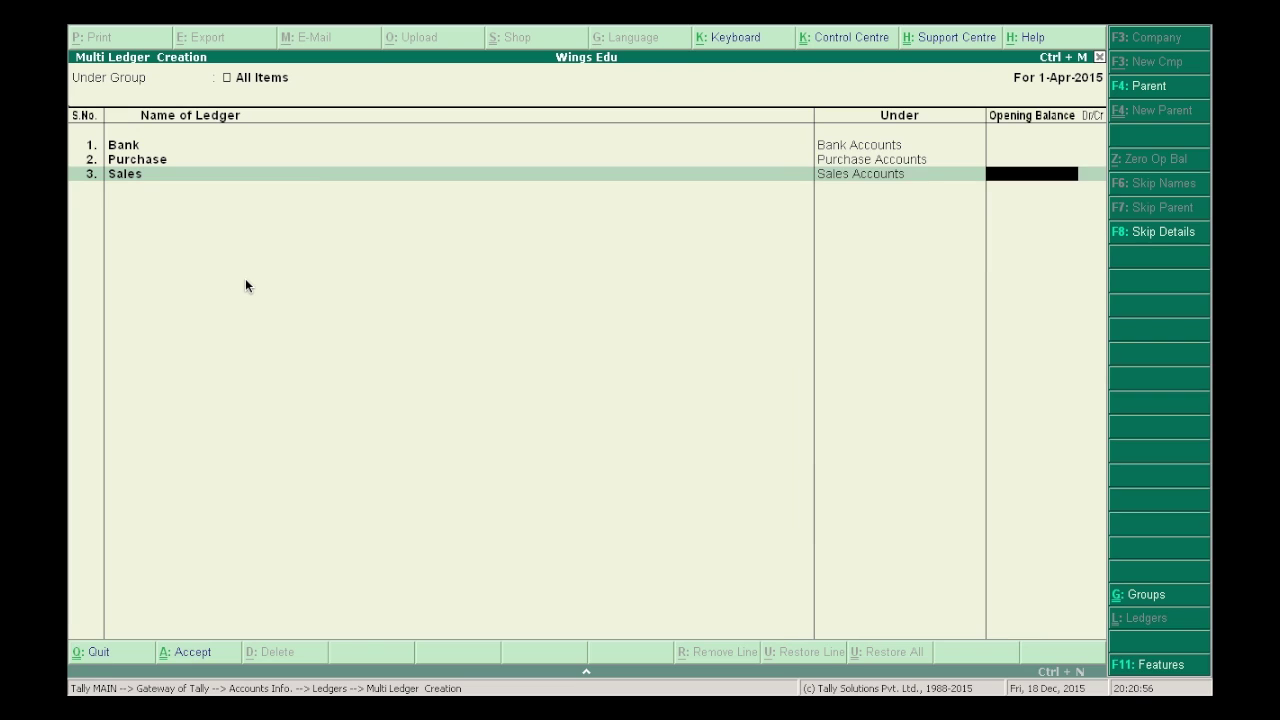
key("Return")
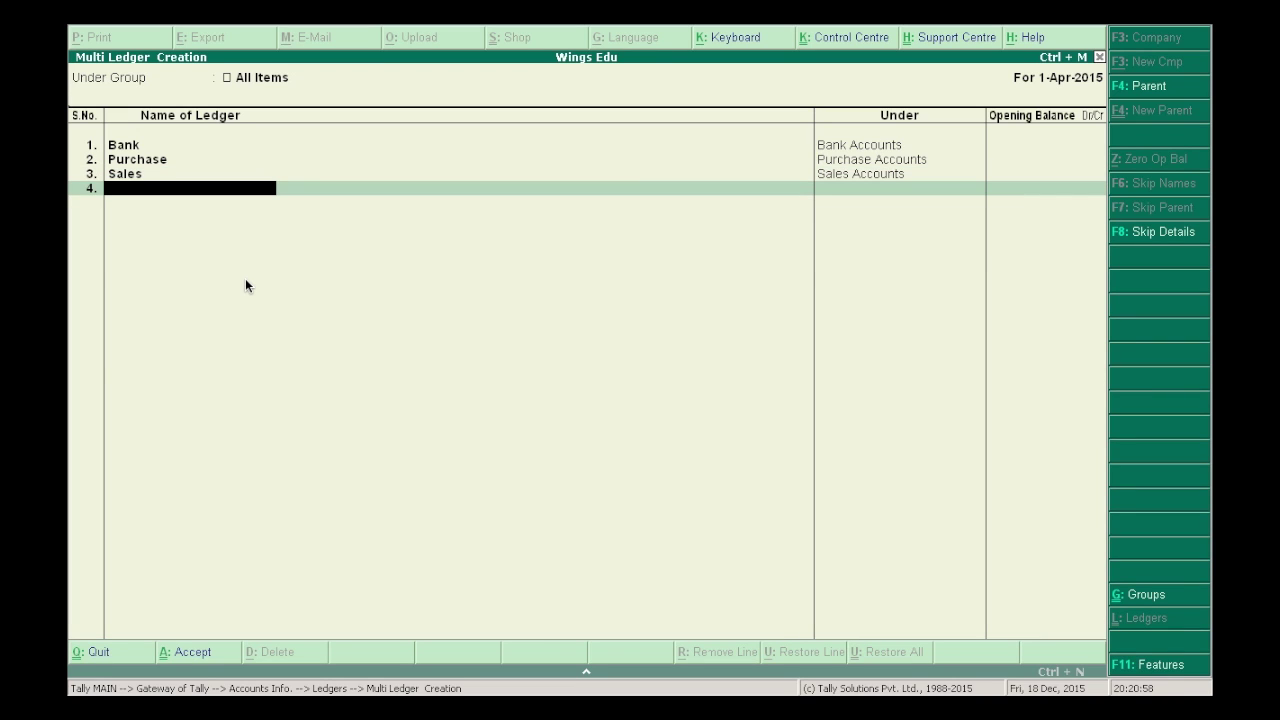
Step: Add a "Dc Publication Supplier" ledger under Sundry Creditors, leaving its opening balance blank
type("Dc Publication Su")
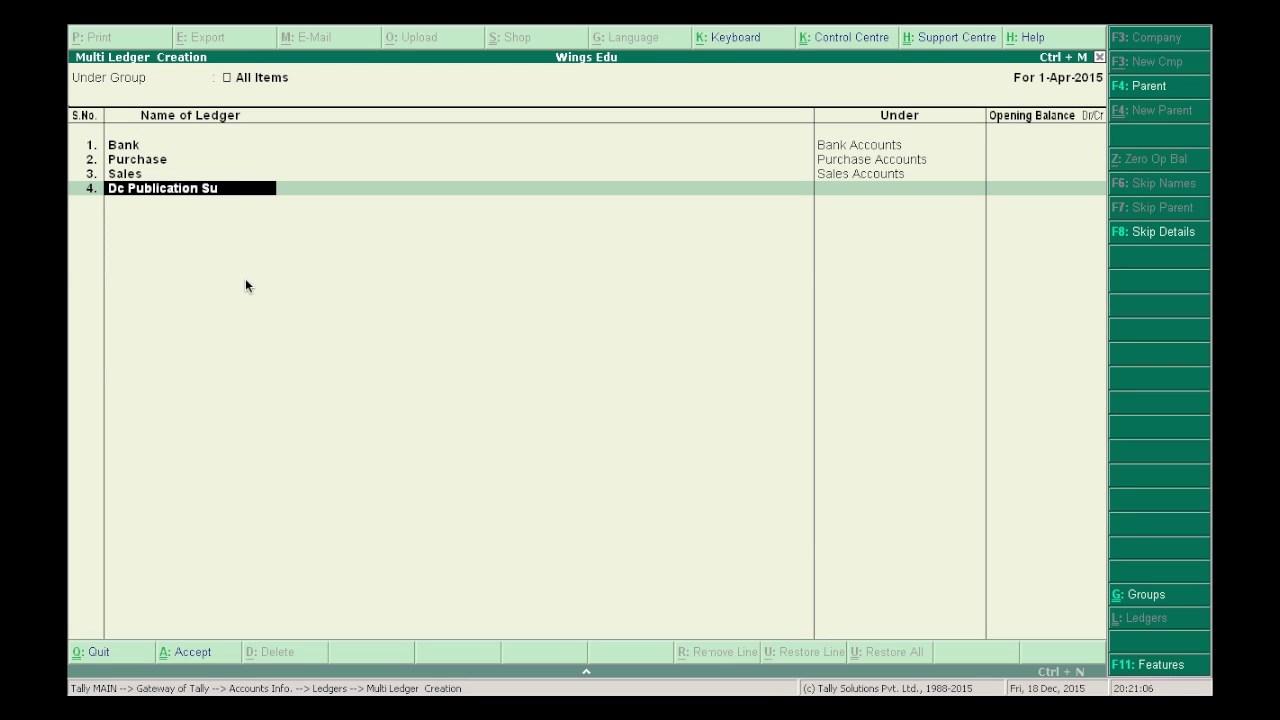
type("pplier")
key("Return")
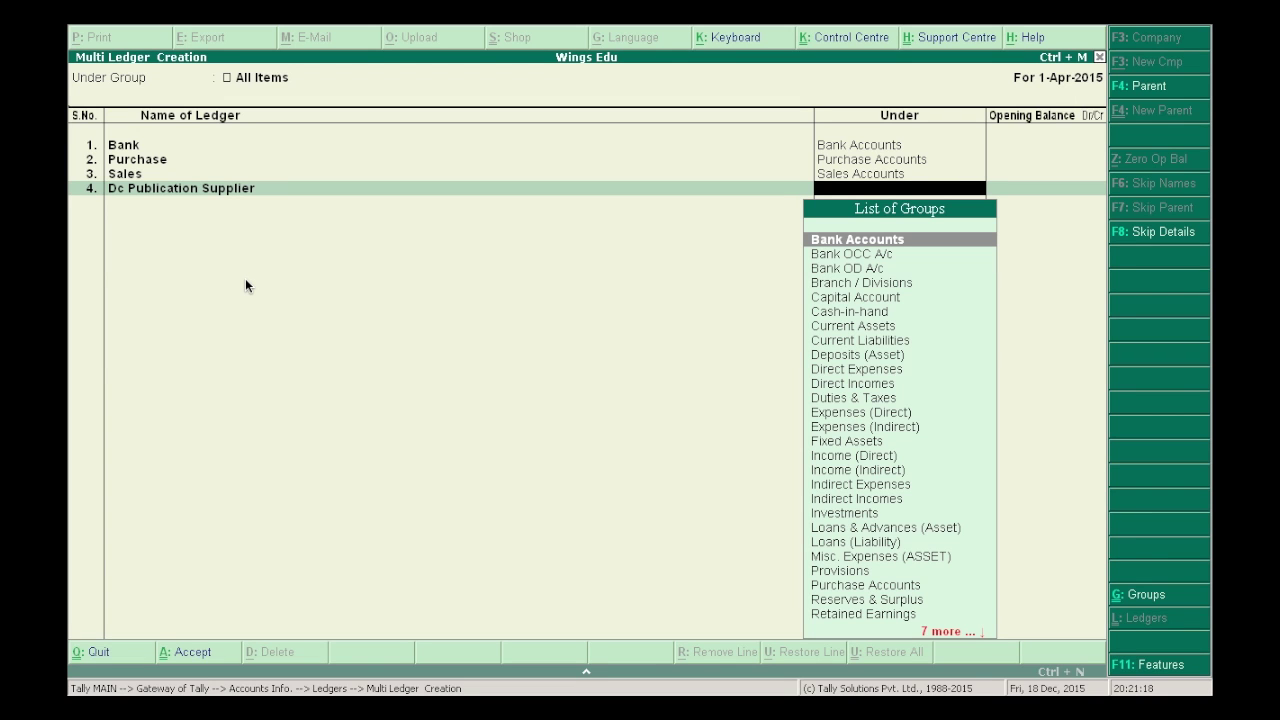
type("Sun")
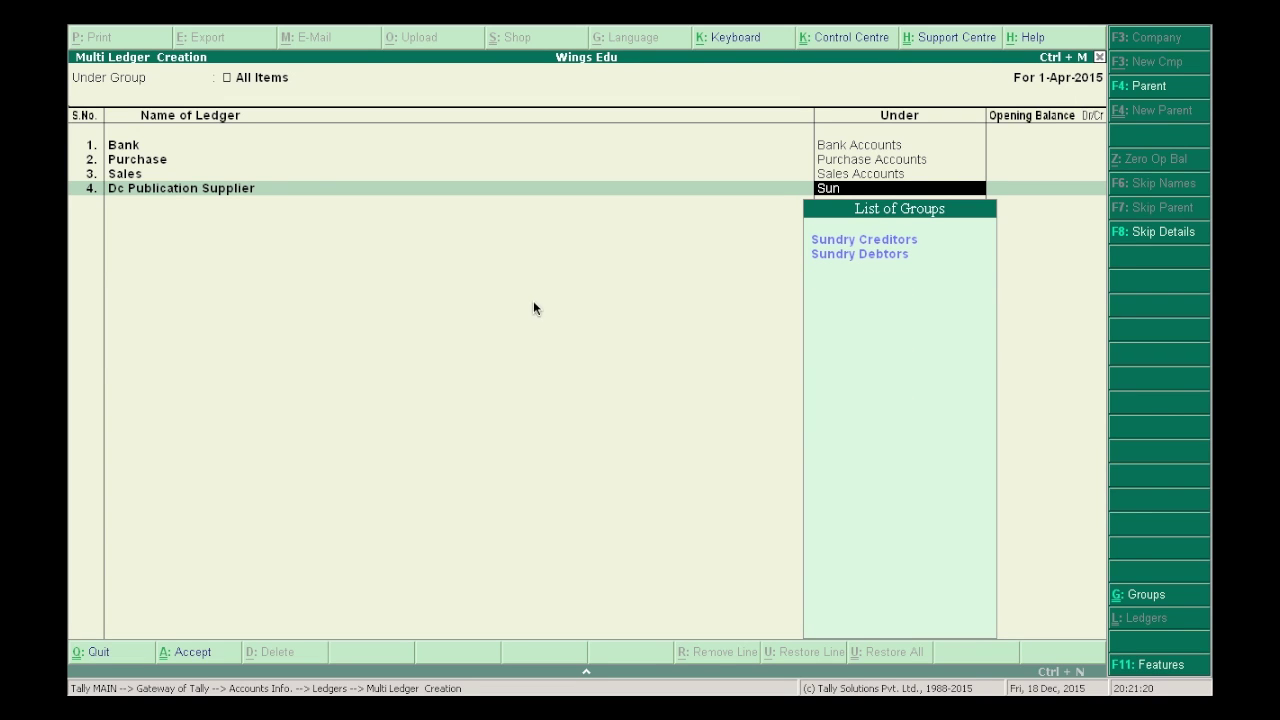
left_click(849, 240)
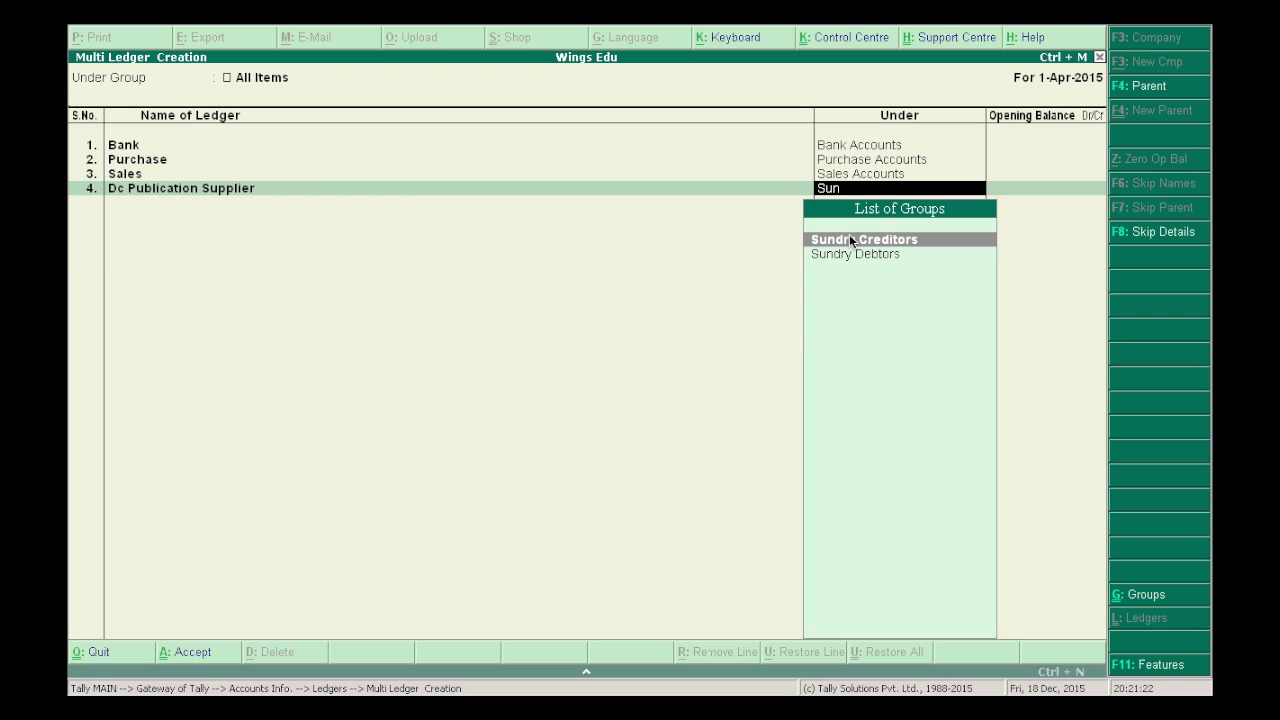
key("Return")
key("Return")
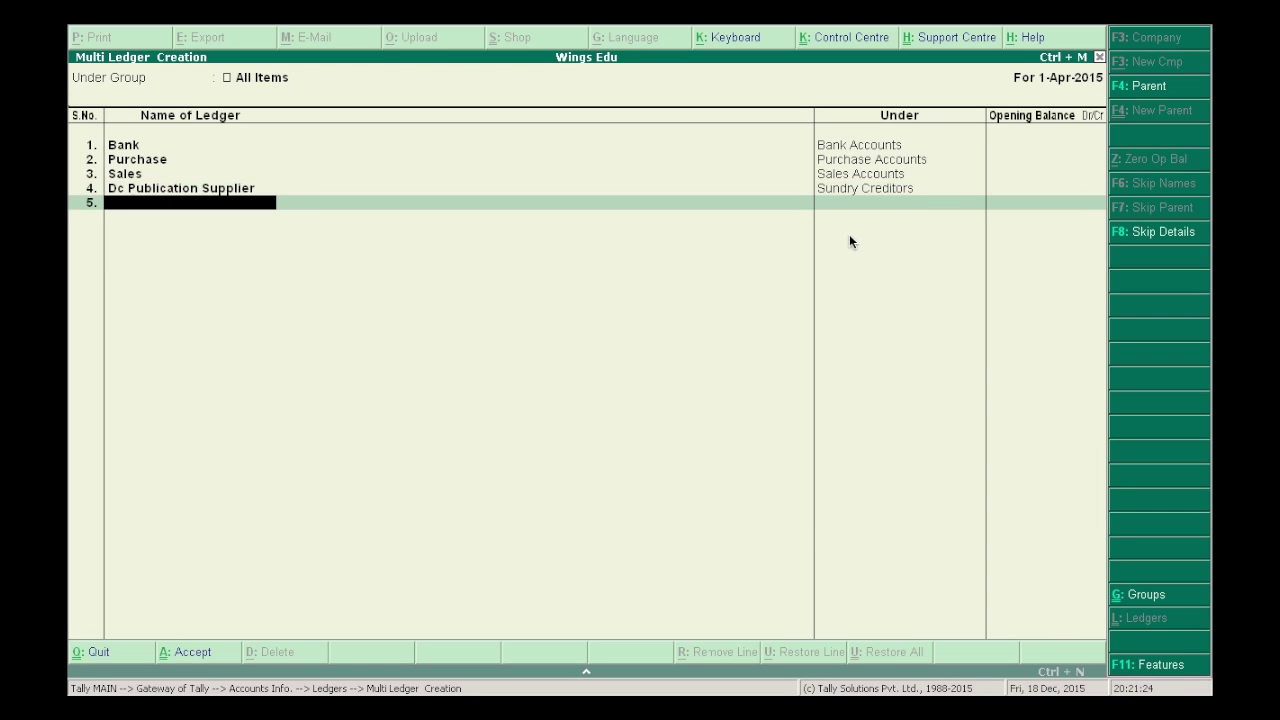
Step: Add a "Customer 1" ledger under Sundry Debtors, leaving its opening balance blank
type("Customer 1")
key("Return")
type("S")
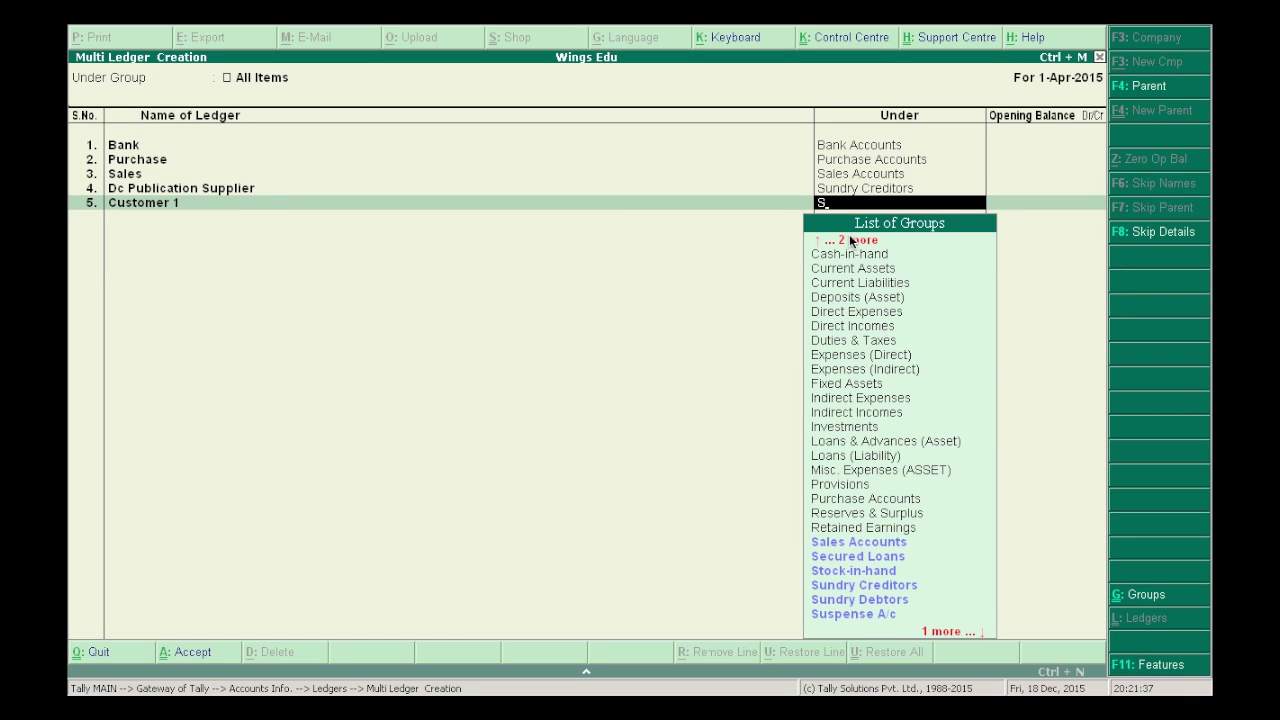
left_click(887, 600)
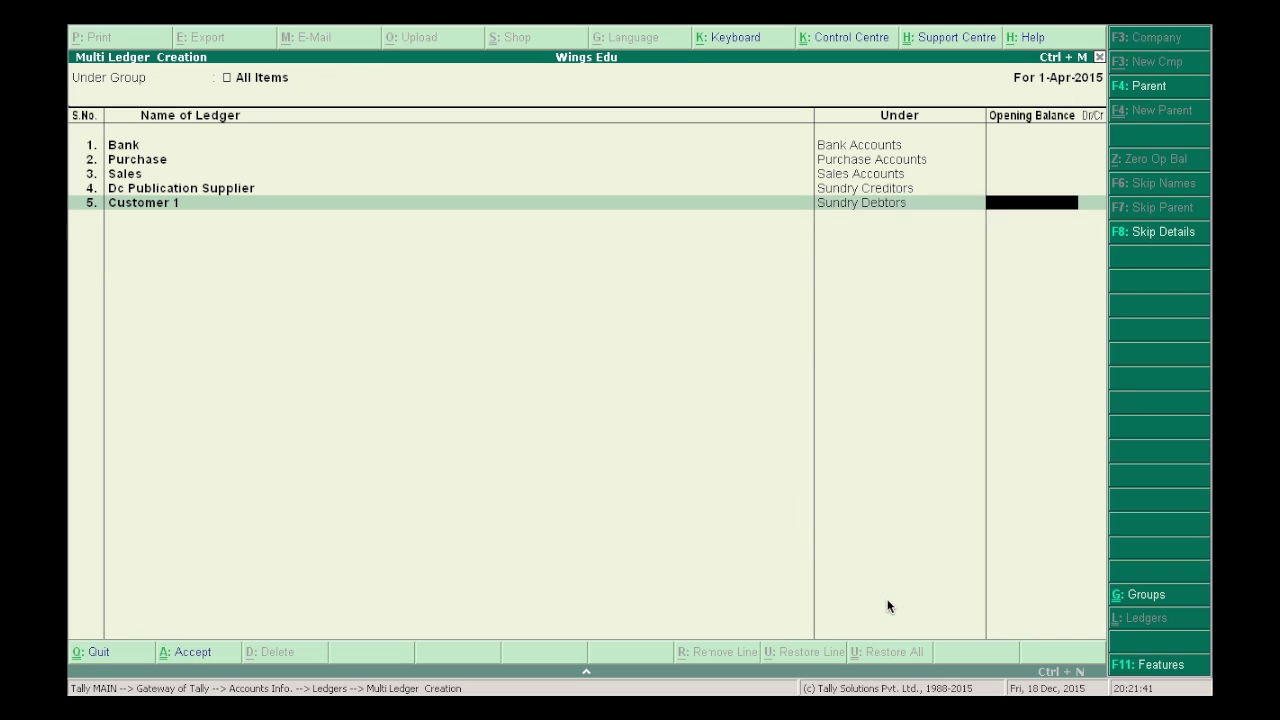
key("Return")
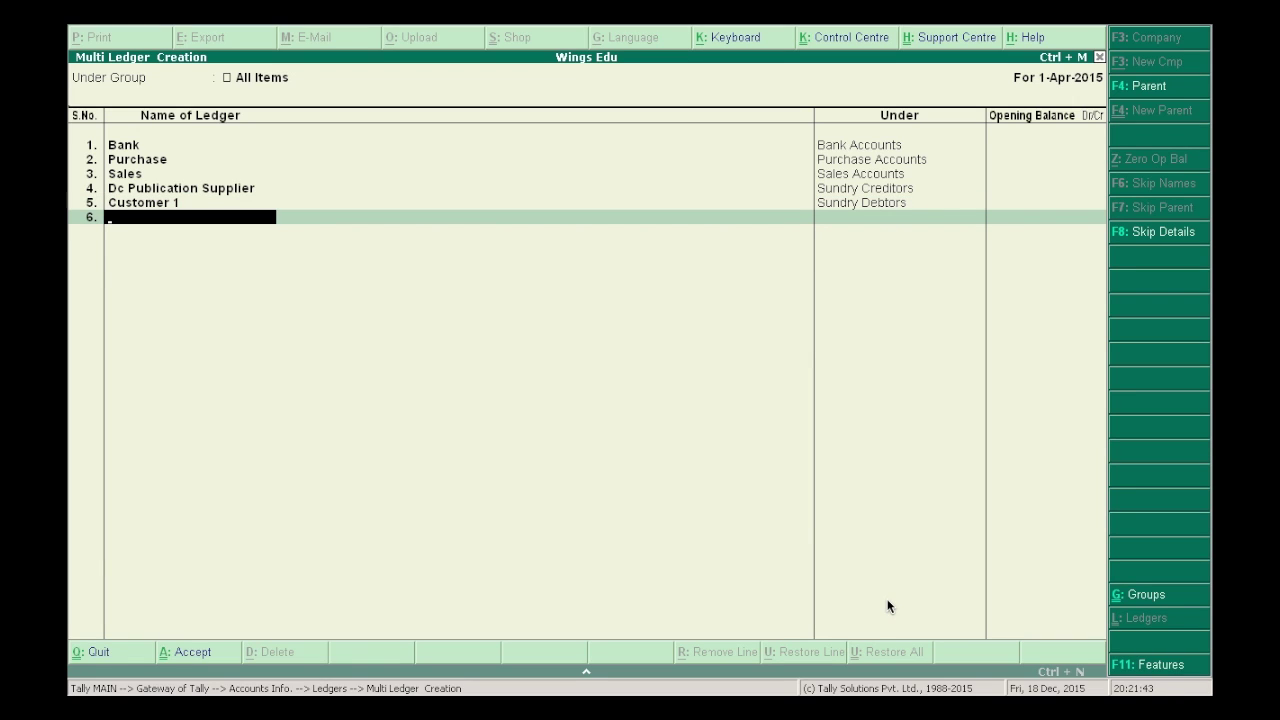
Step: Add a "Salaries" ledger under Indirect Expenses, leaving its opening balance blank
type("Salaries")
key("Return")
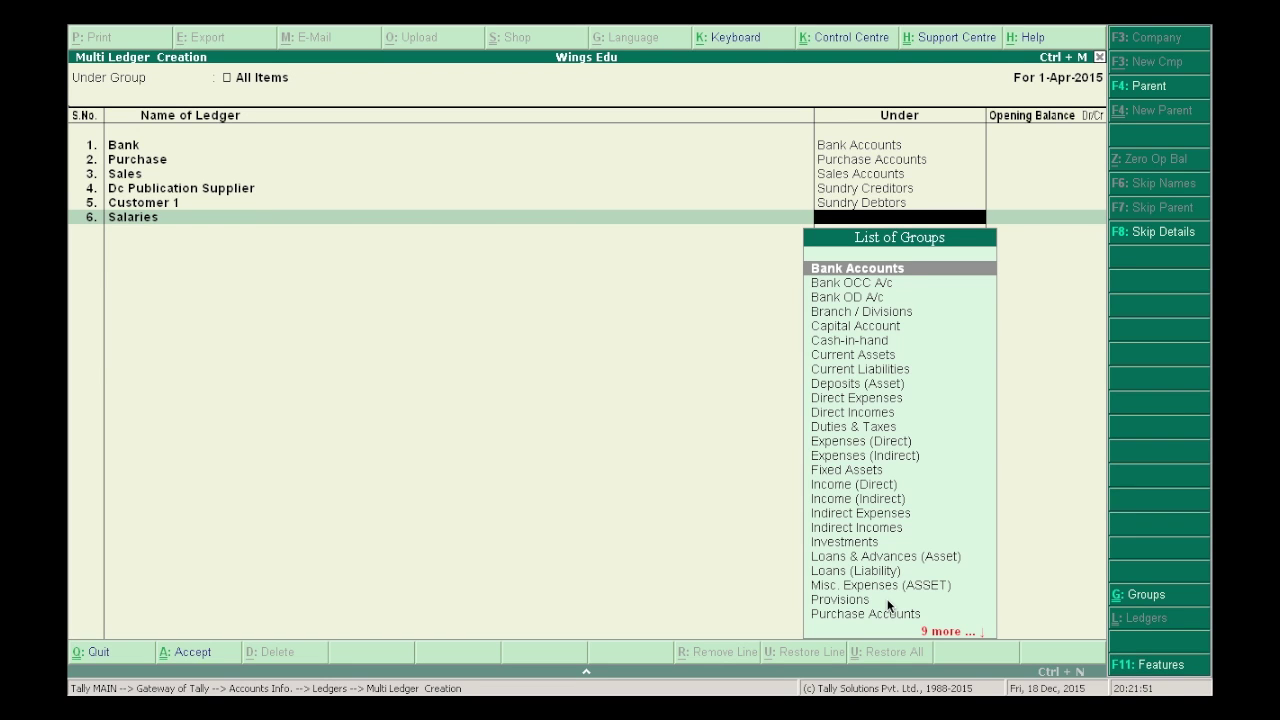
type("In")
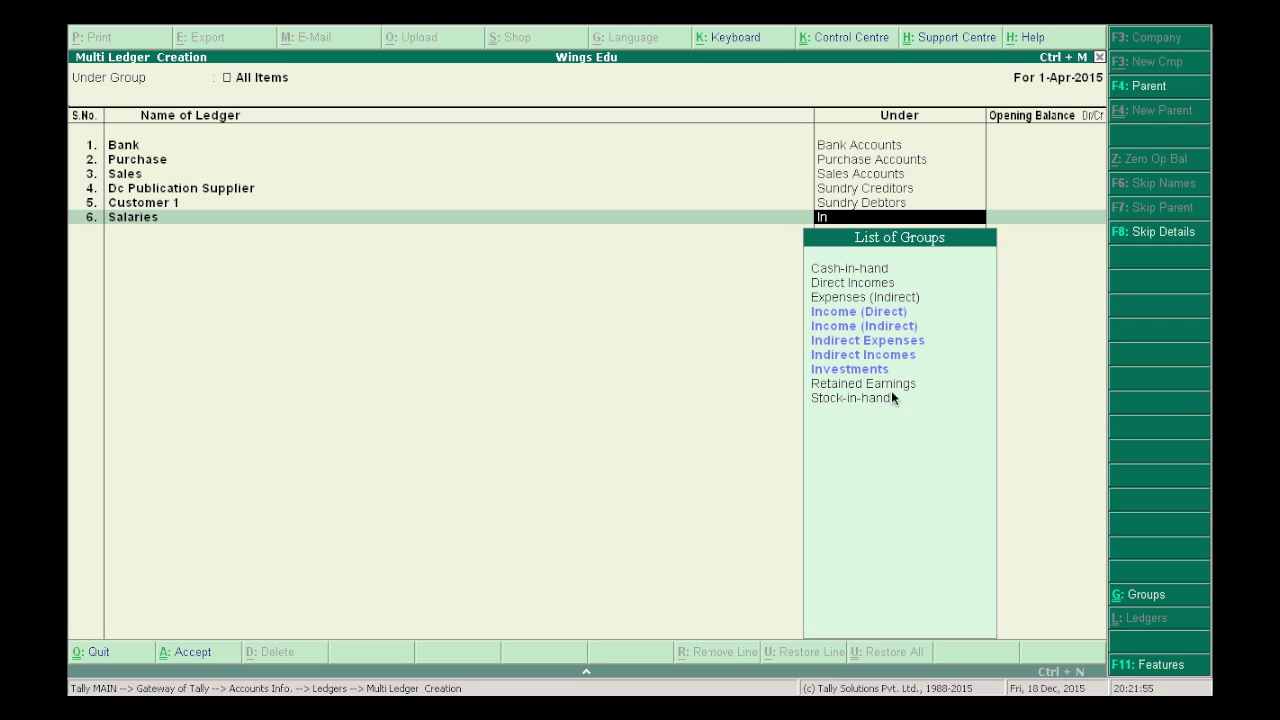
left_click(882, 345)
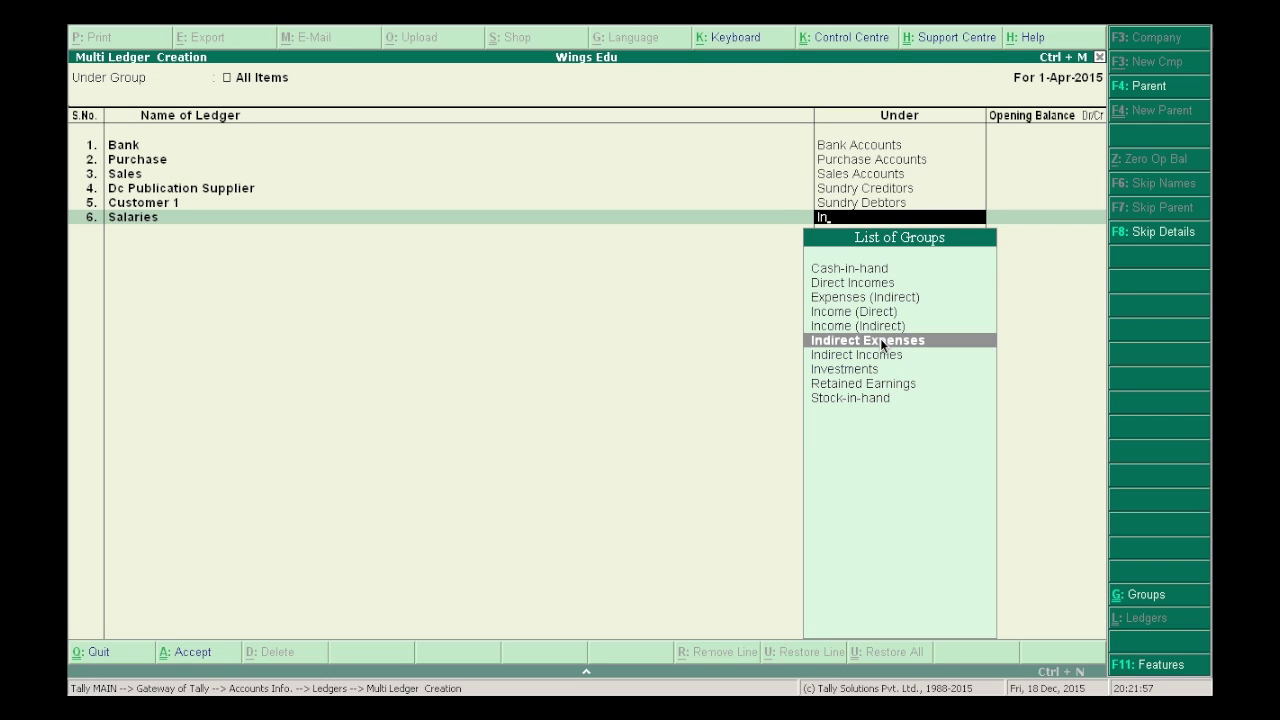
left_click(882, 345)
key("Return")
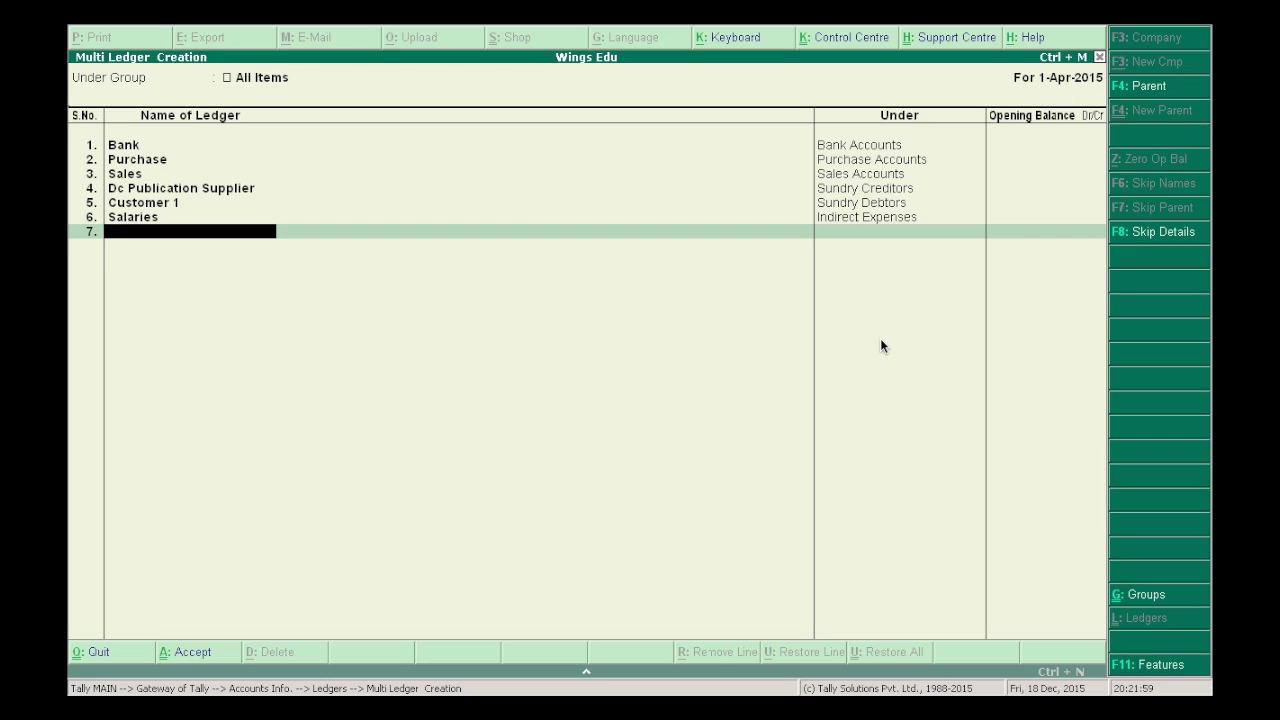
Step: Add a "Frieght" ledger under Direct Expenses, leaving its opening balance blank
type("Frieght")
key("Return")
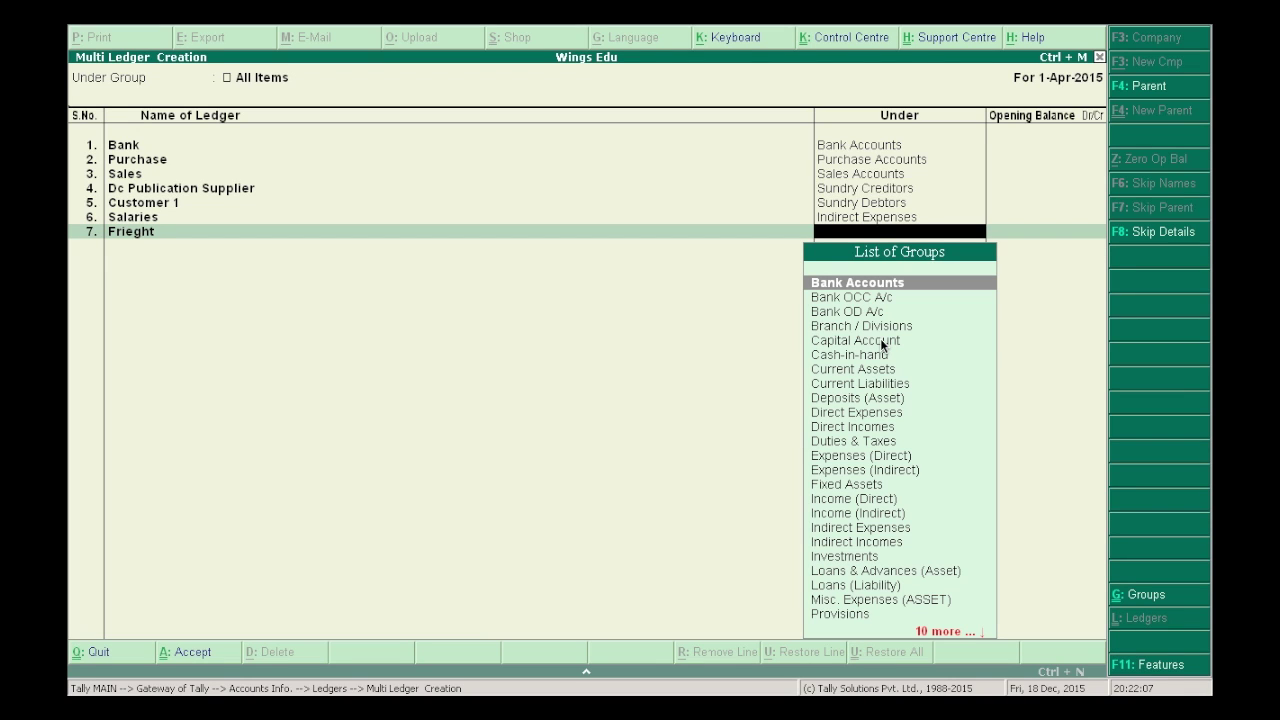
type("Dire")
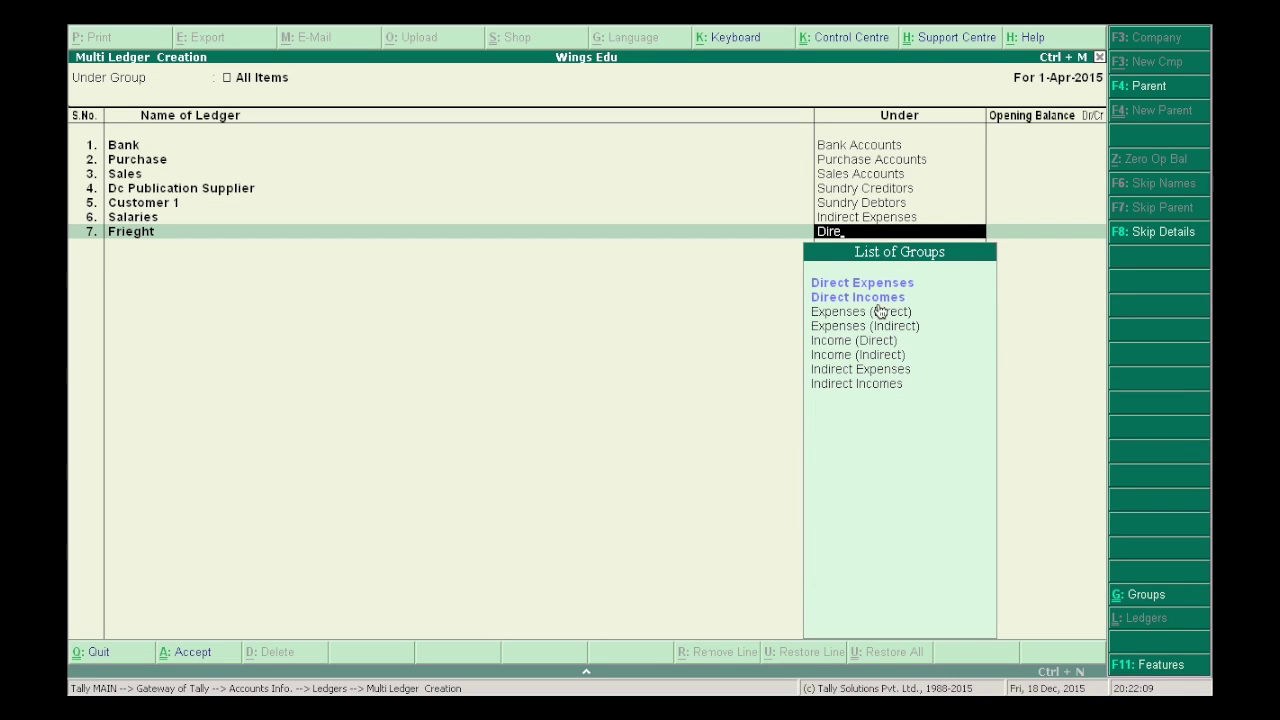
left_click(883, 283)
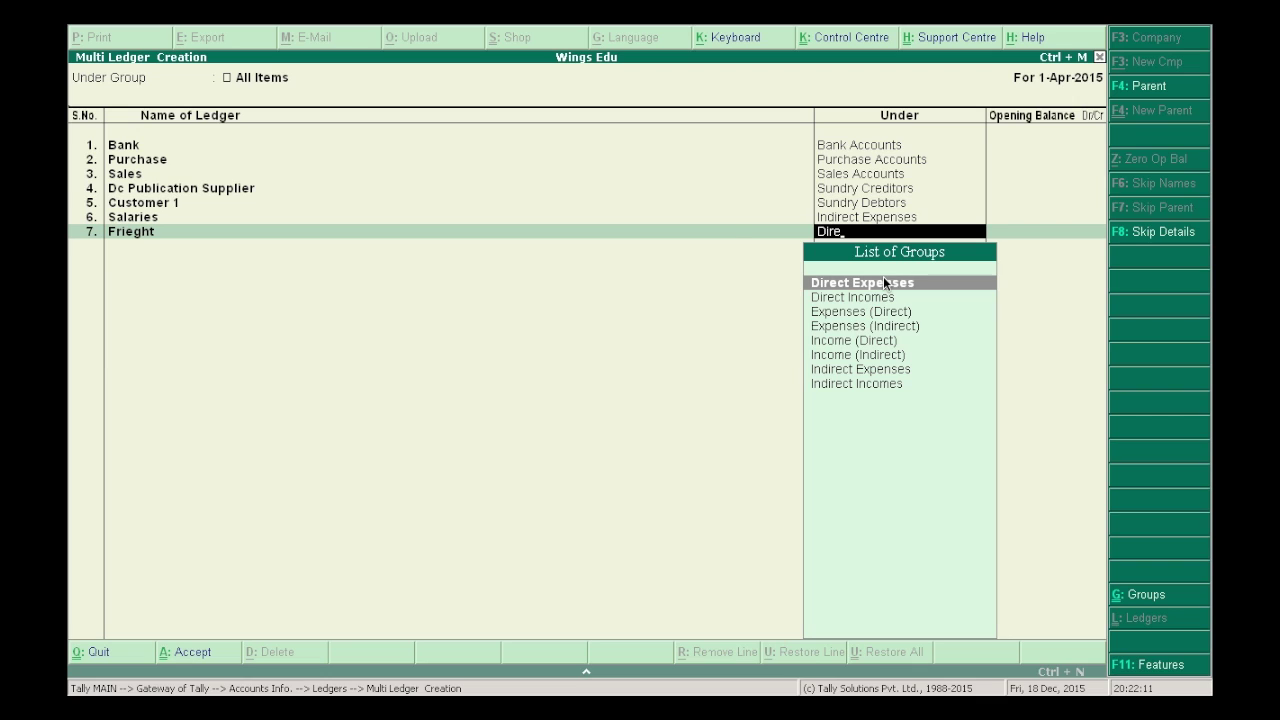
key("Return")
key("Return")
Step: Add an "Electricity" ledger under Indirect Expenses, leaving its opening balance blank
type("Electricity")
key("Return")
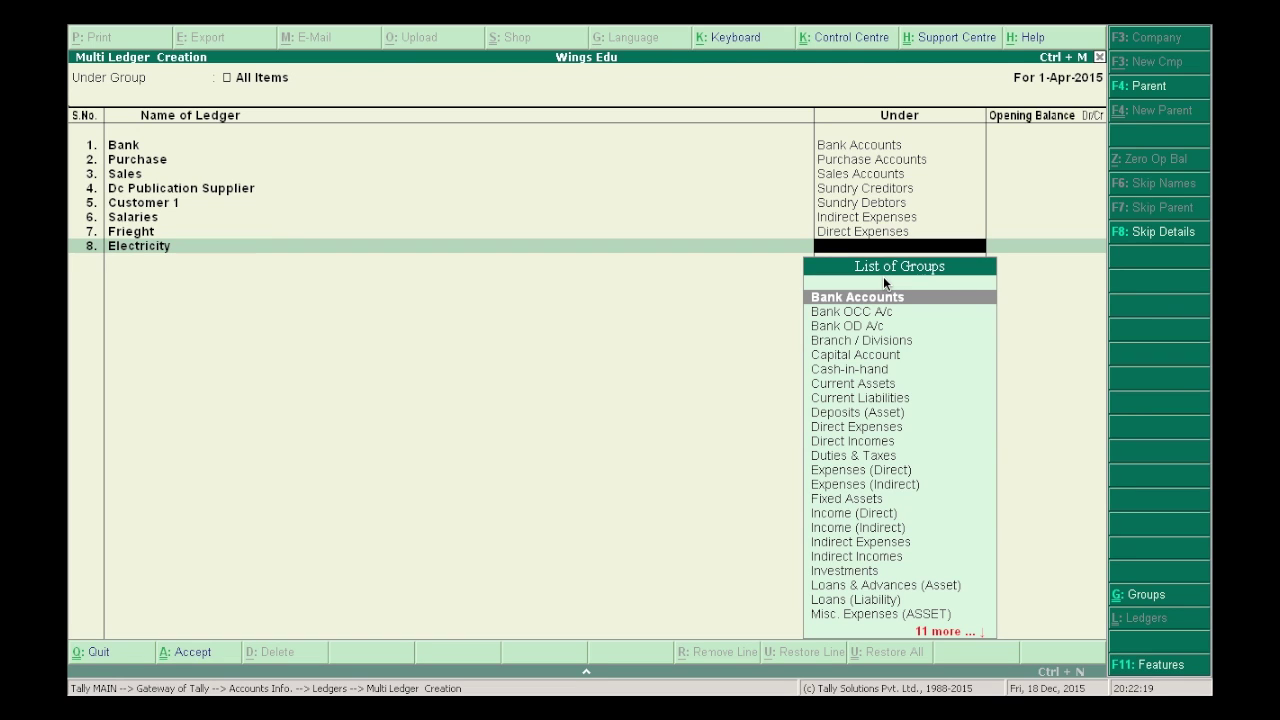
type("I")
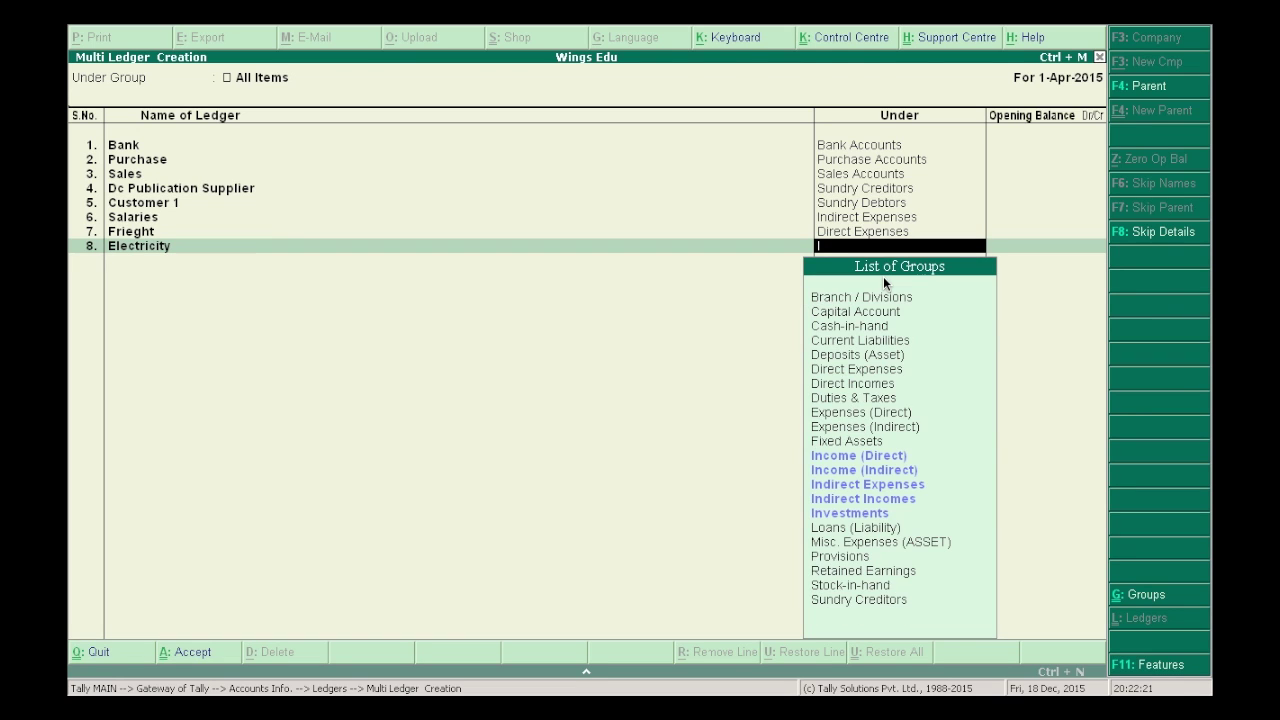
type("n")
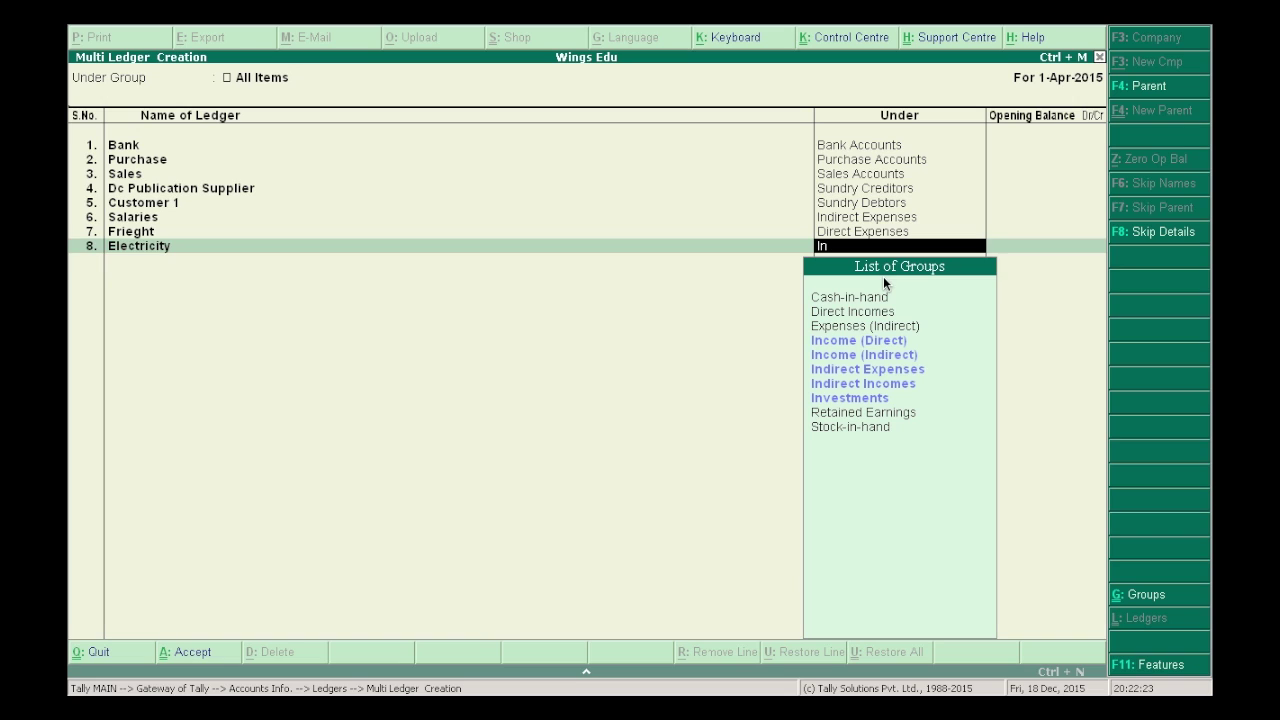
left_click(882, 371)
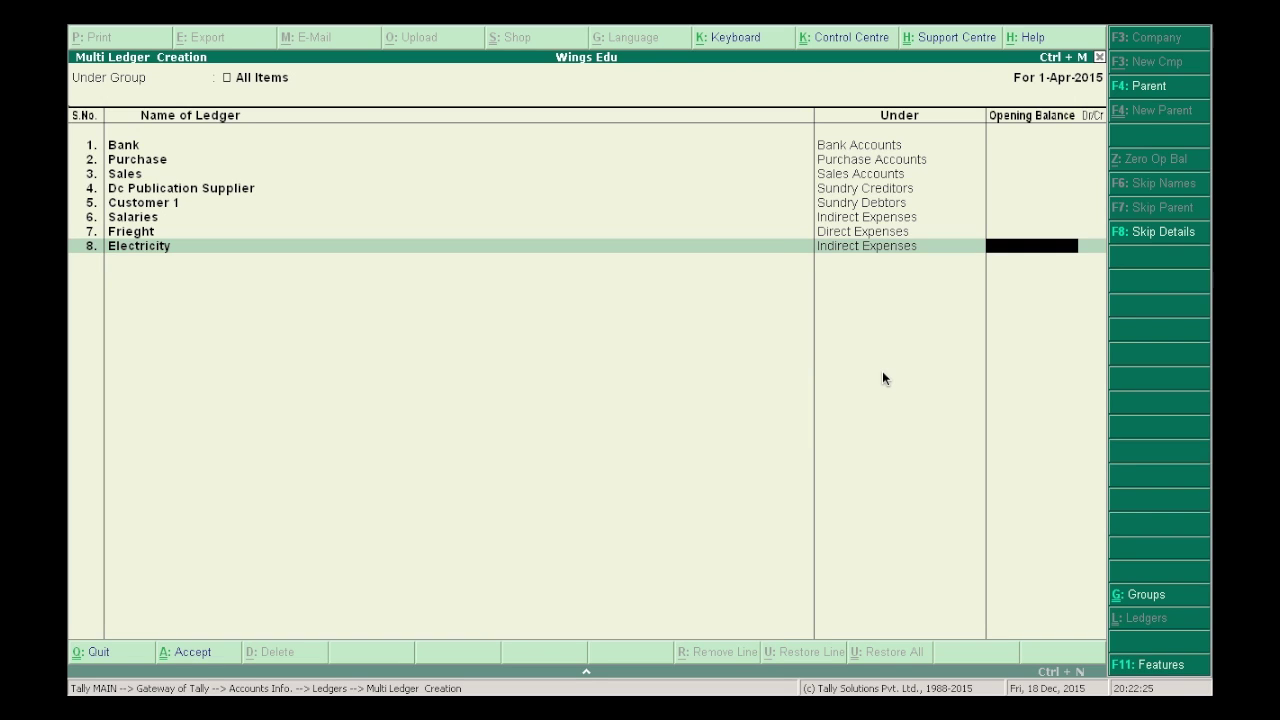
key("Return")
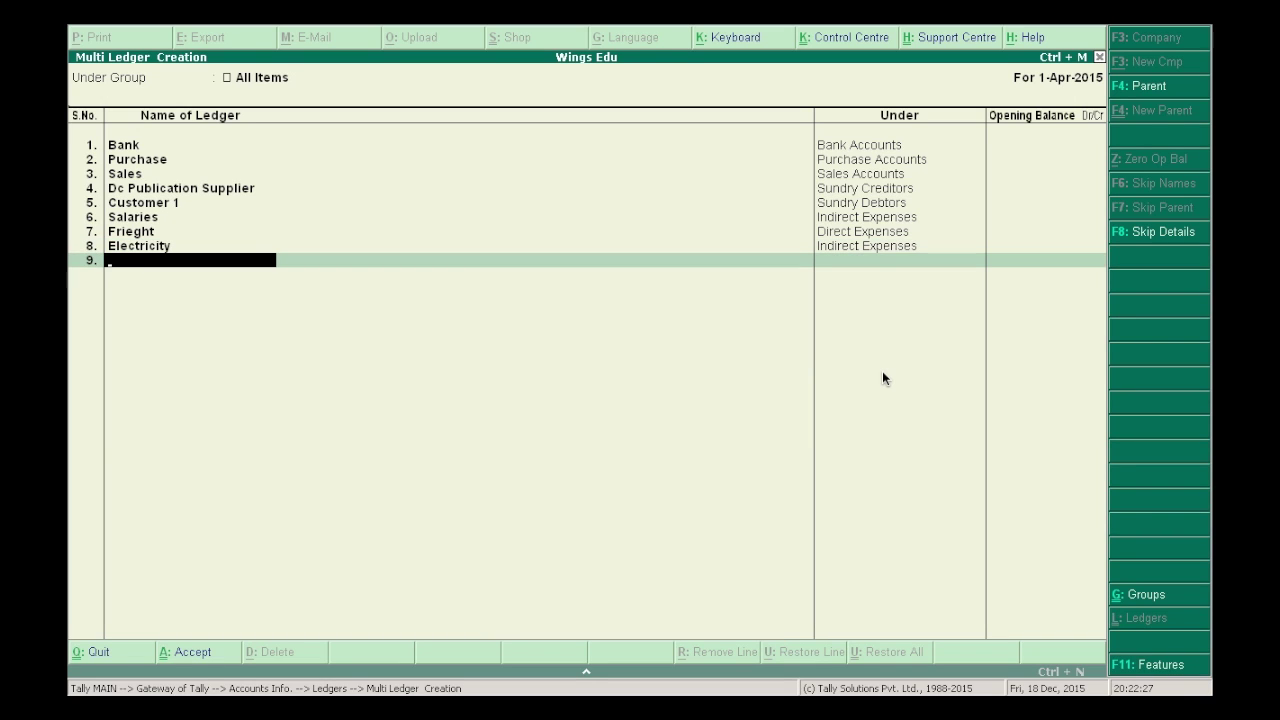
Step: Add a "Salary Outstanding" ledger under Current Liabilities, leaving its opening balance blank
type("Salary Outstanding")
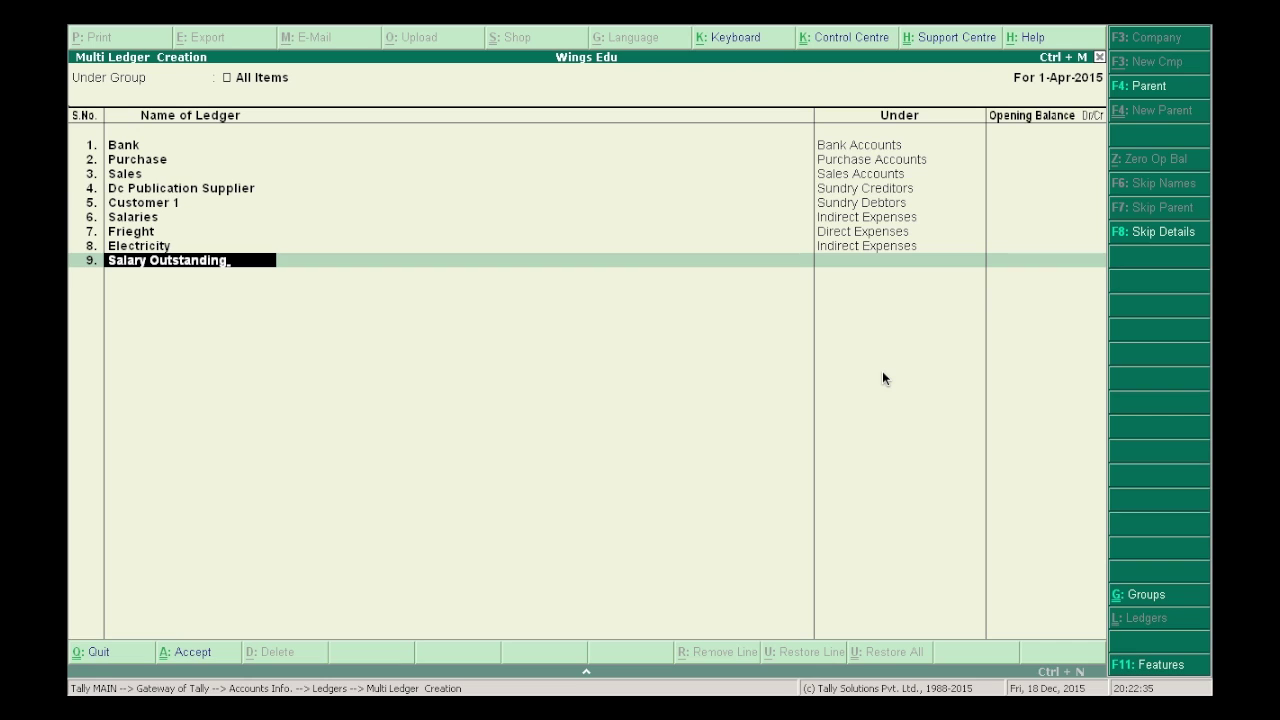
key("Return")
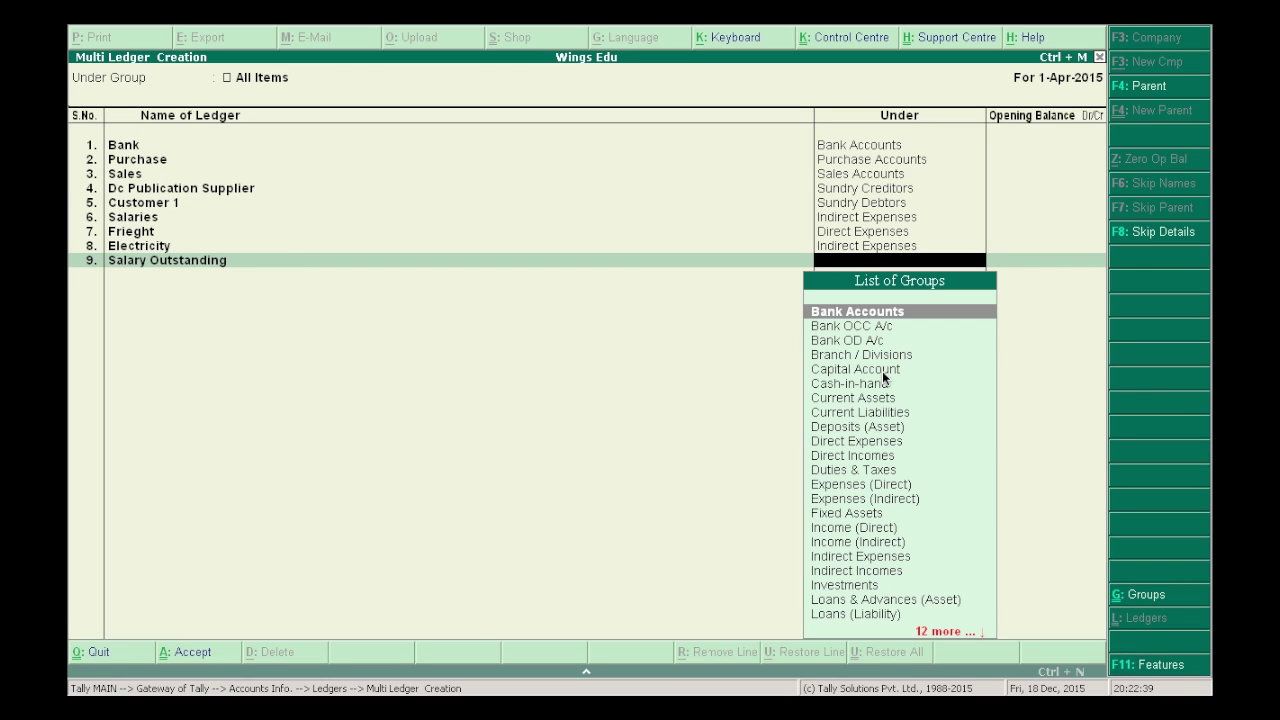
type("C")
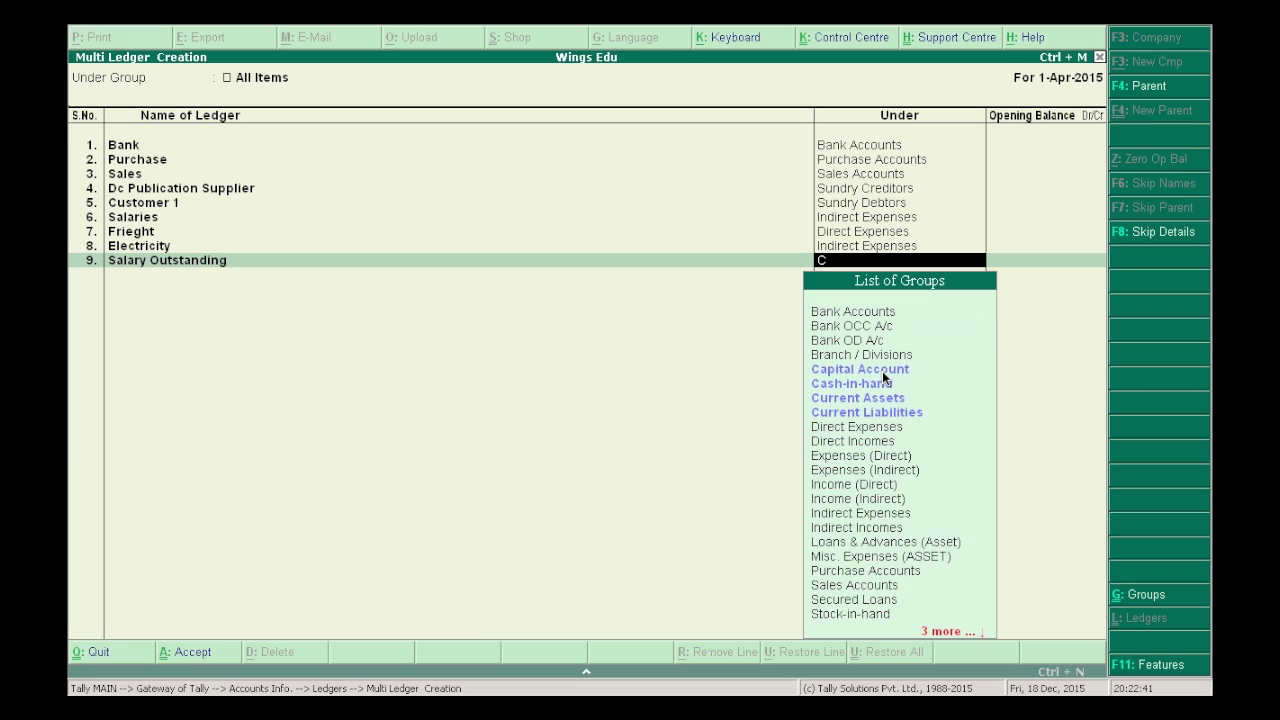
left_click(879, 414)
left_click(879, 414)
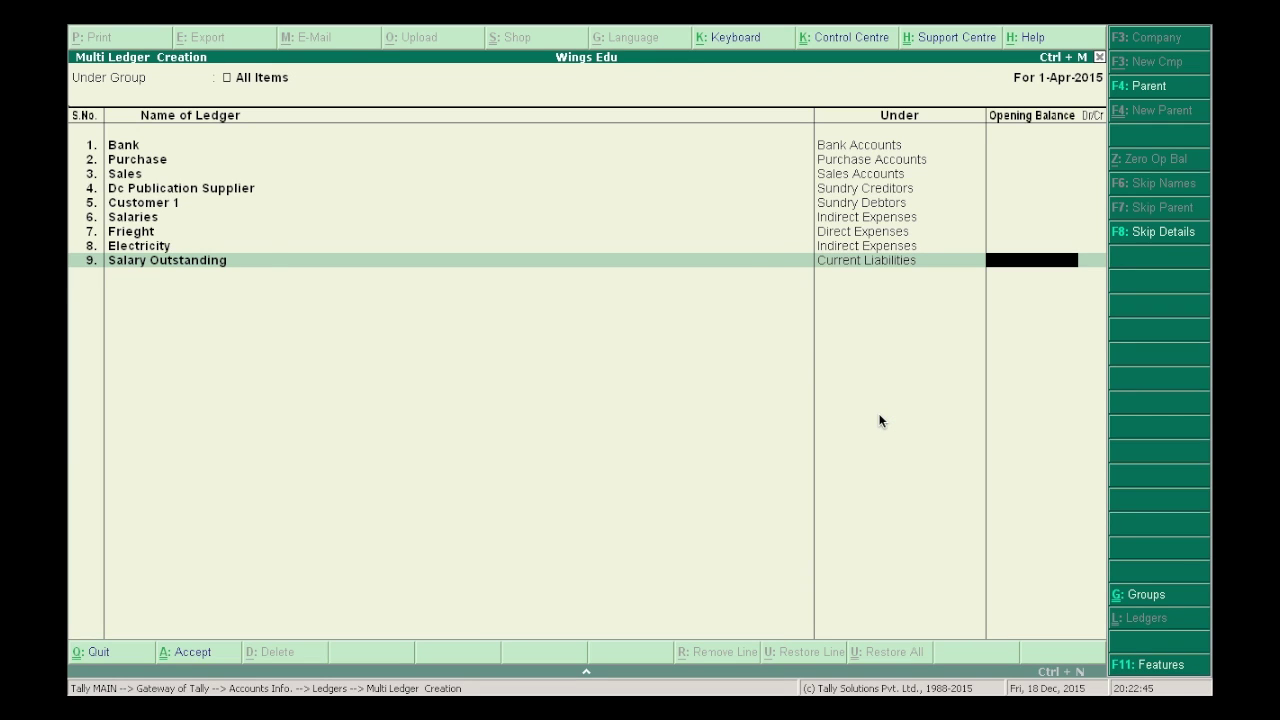
key("Return")
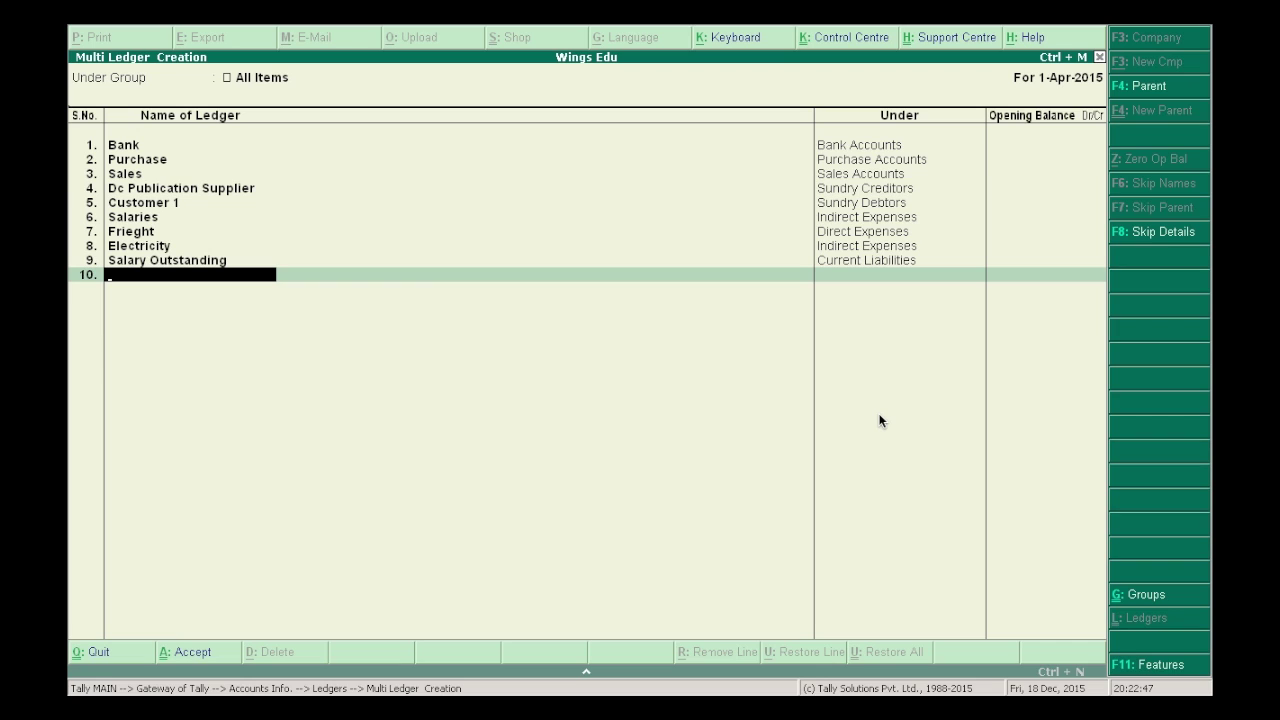
Step: Add a "Furniture" ledger under Fixed Assets, leaving its opening balance blank
type("Furniture")
key("Return")
type("F")
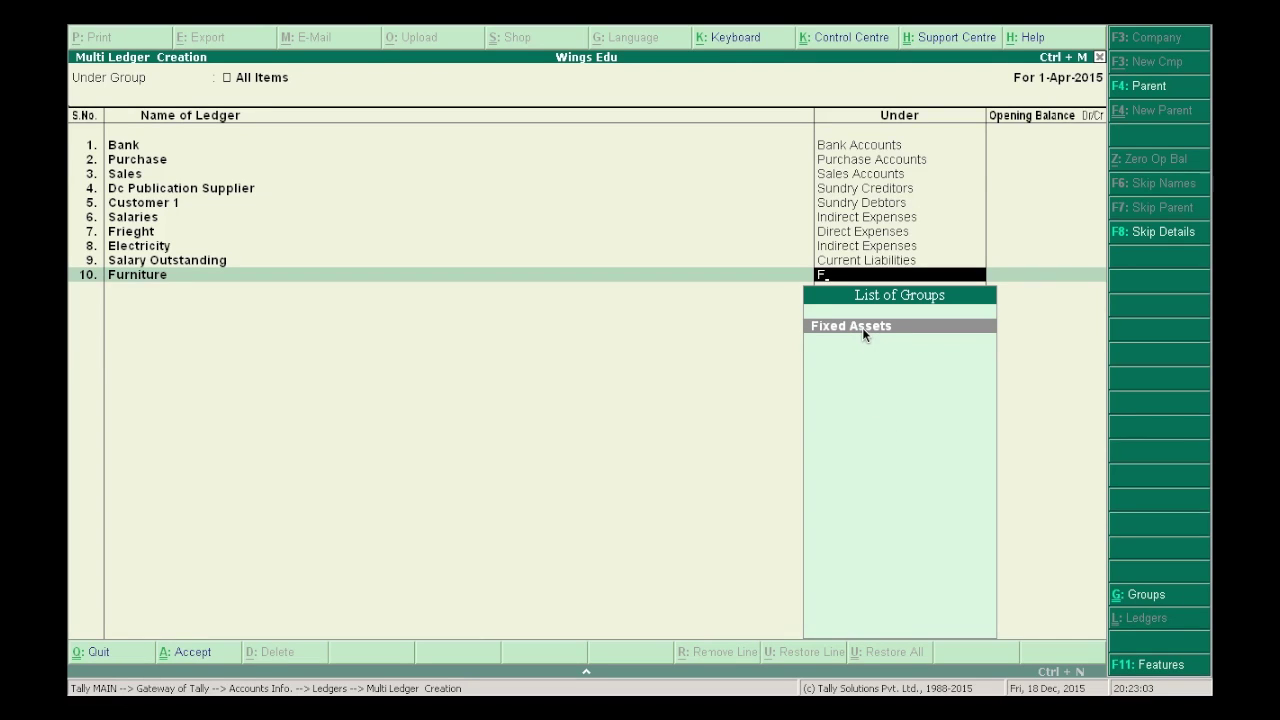
key("Return")
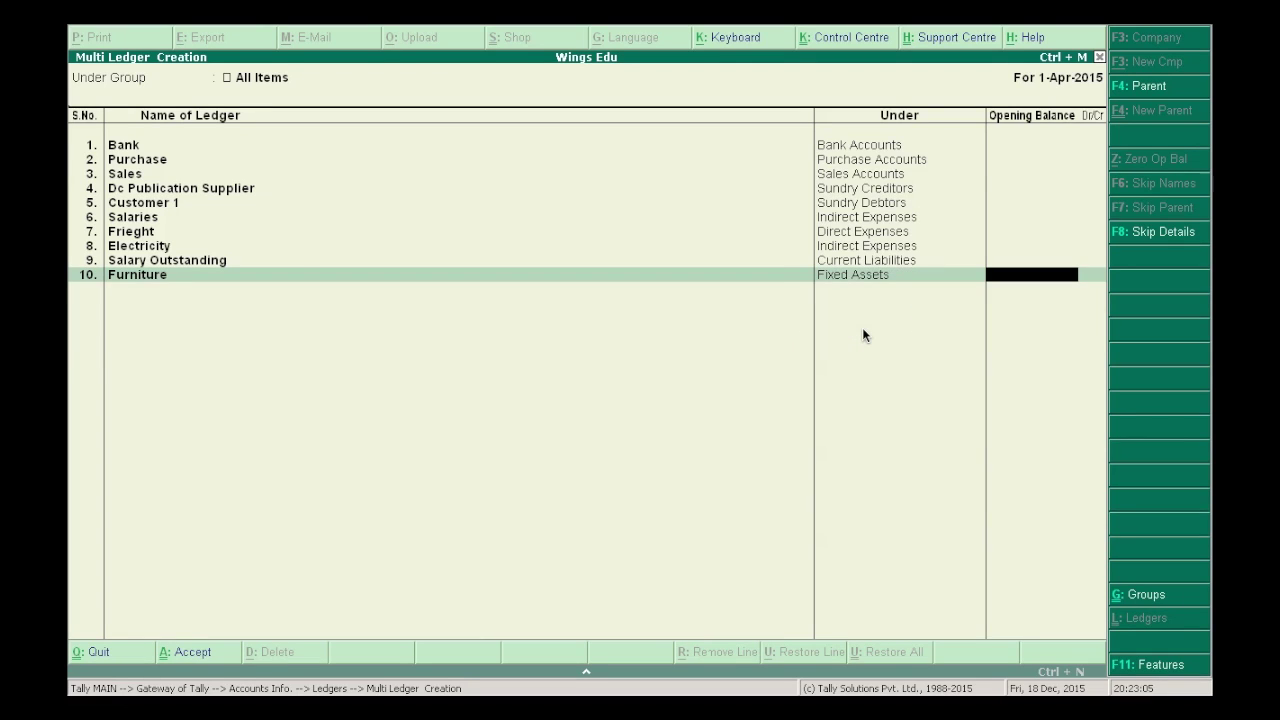
key("Return")
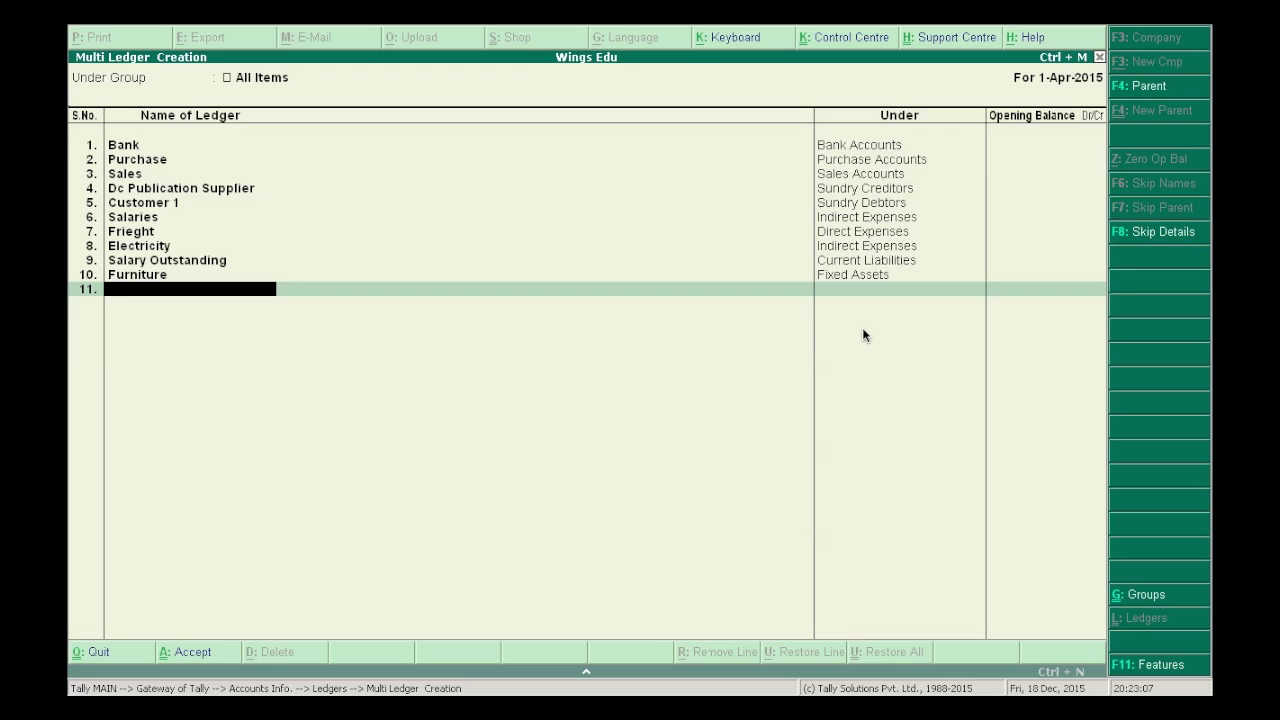
Step: End the ledger list, save all the entered ledgers and return to the Gateway of Tally
key("Return")
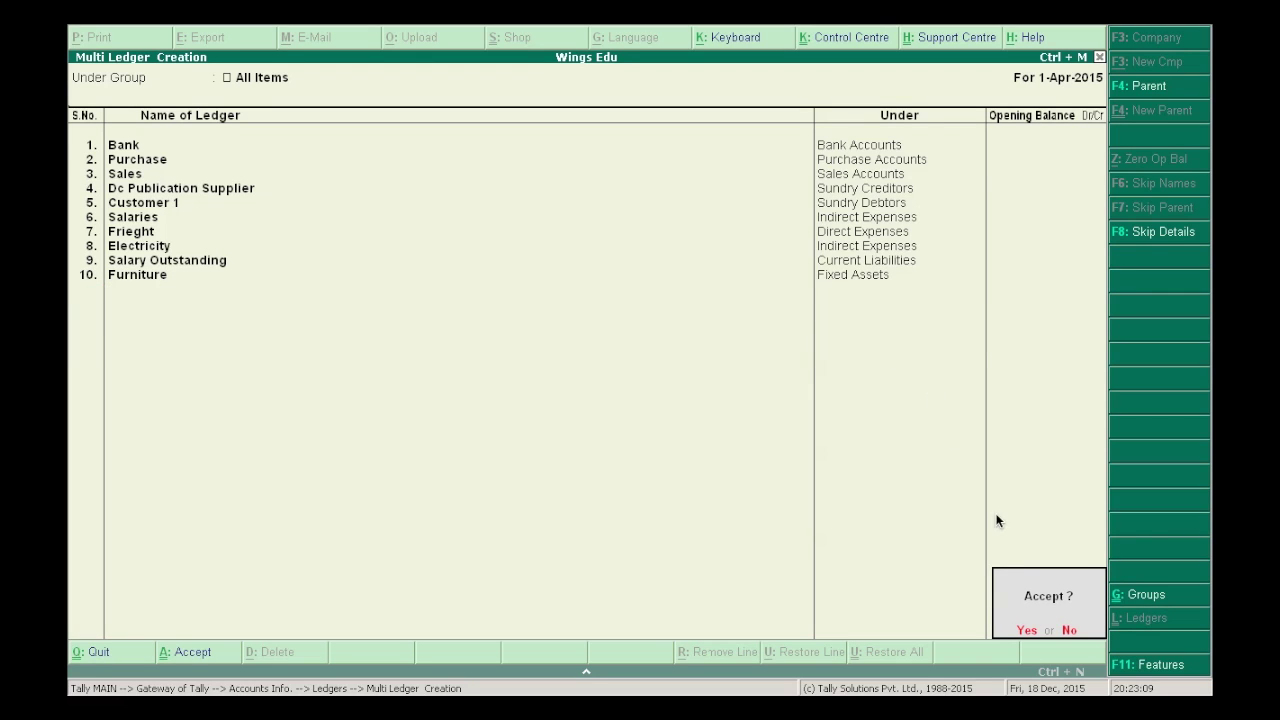
left_click(1028, 631)
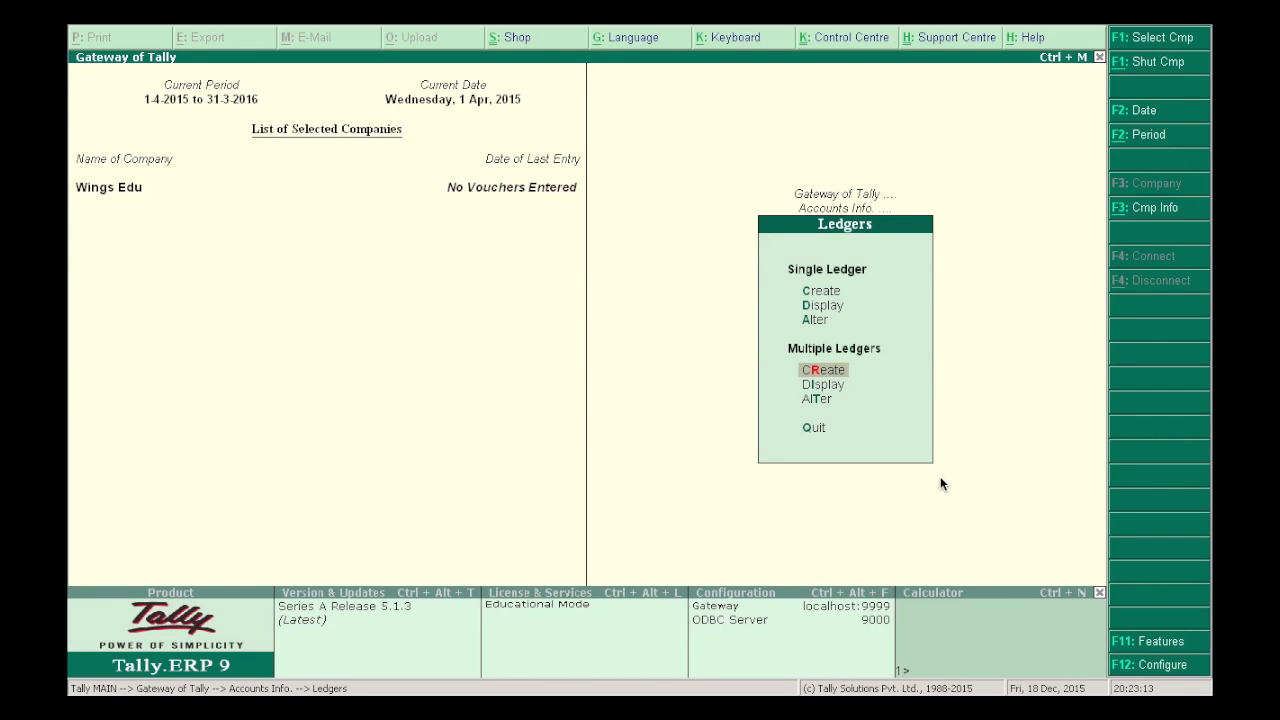
key("Escape")
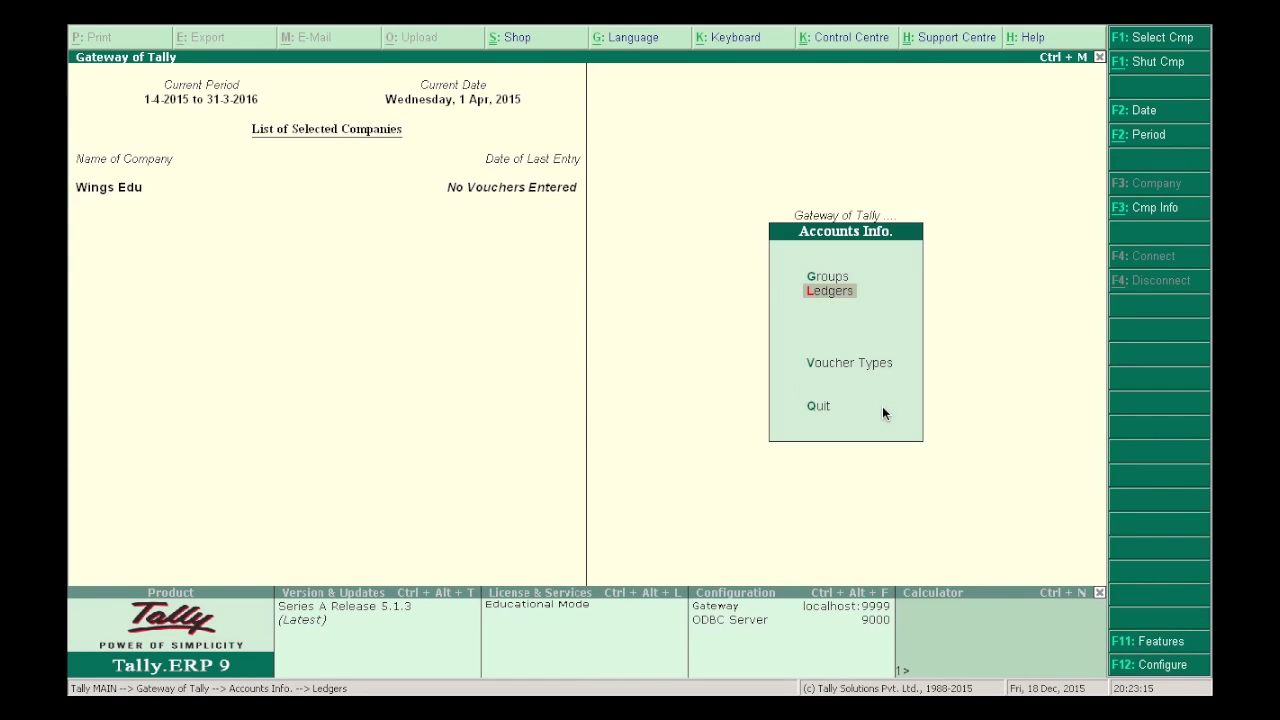
key("Escape")
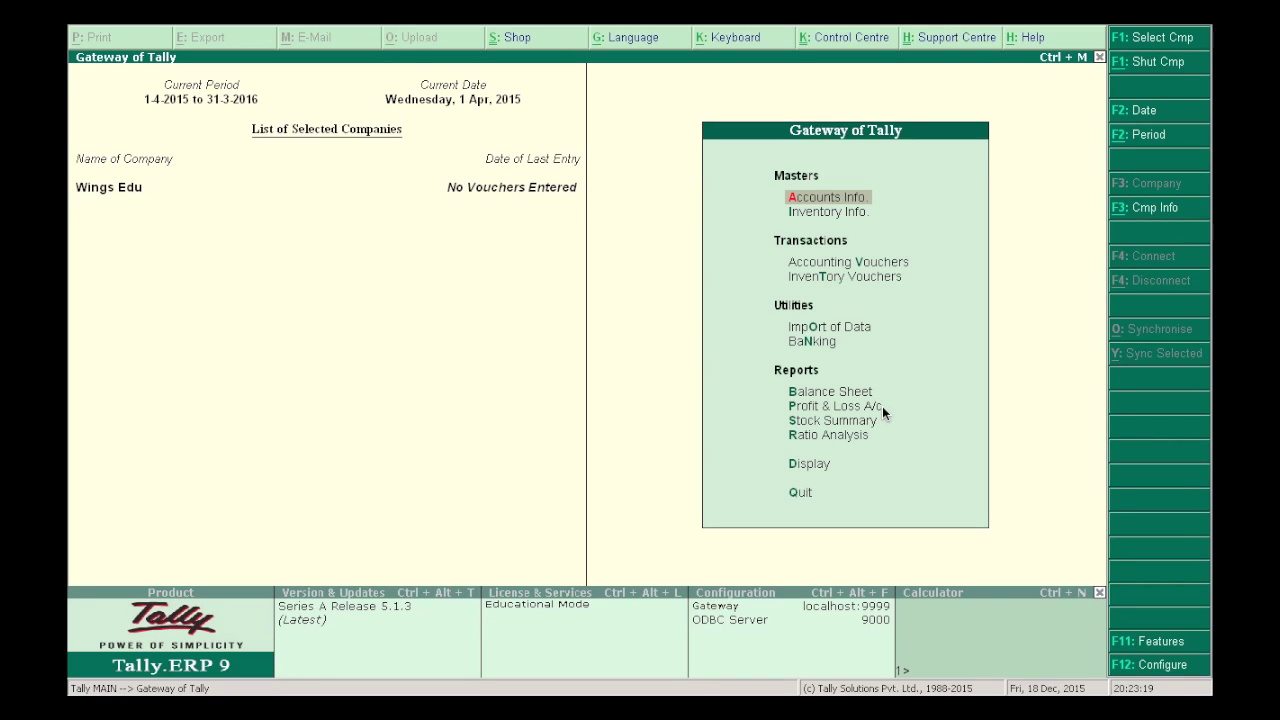
Step: Create a simple unit of measure with the symbol "NOs", a blank formal name and 0 decimal places
left_click(827, 212)
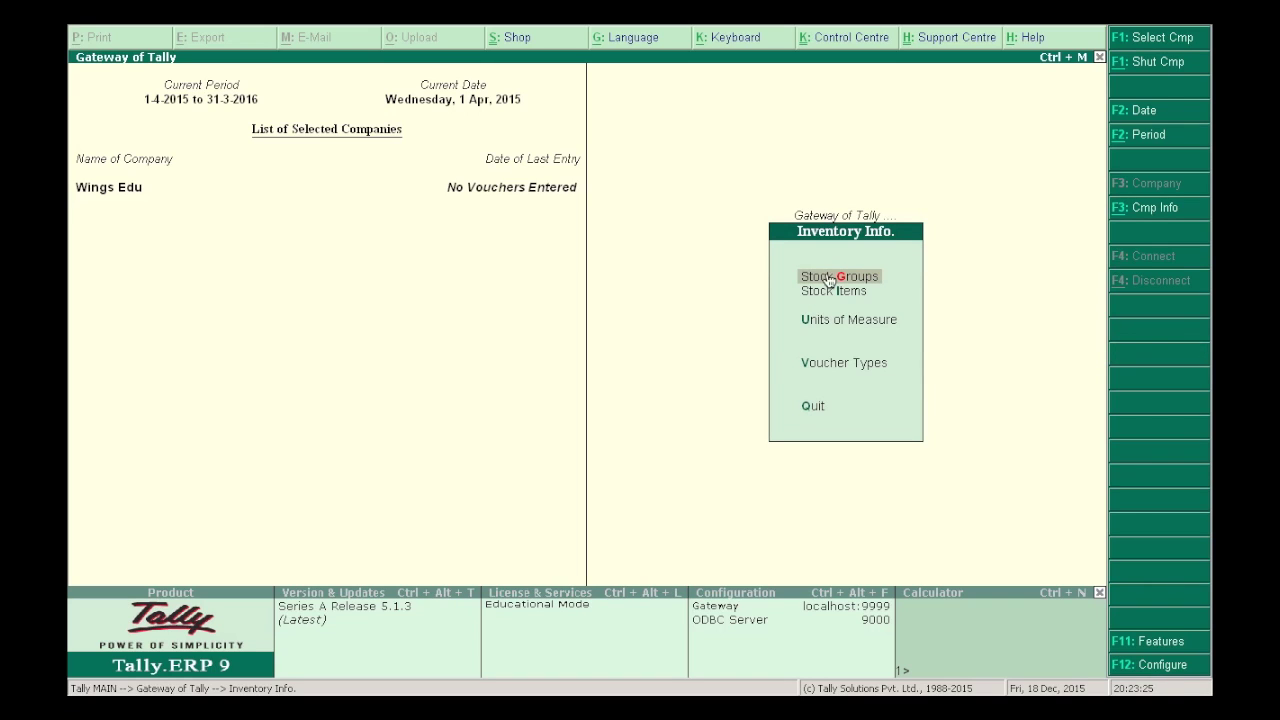
left_click(824, 320)
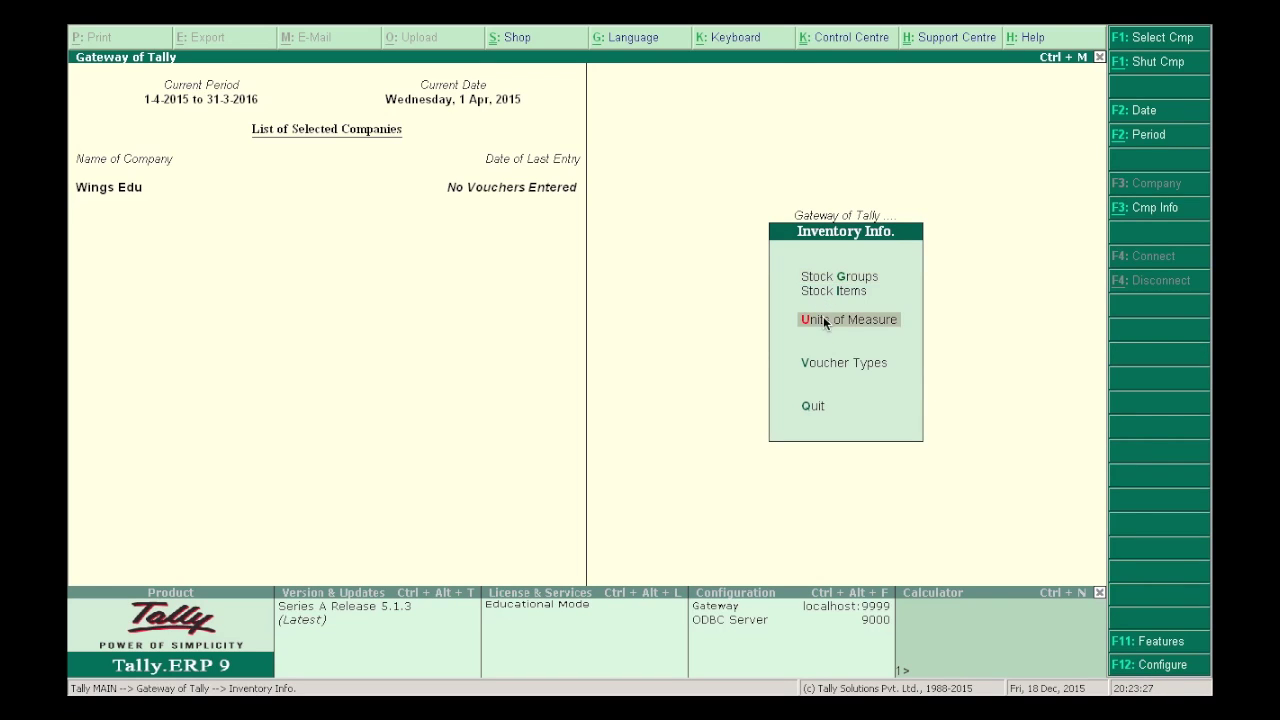
left_click(824, 320)
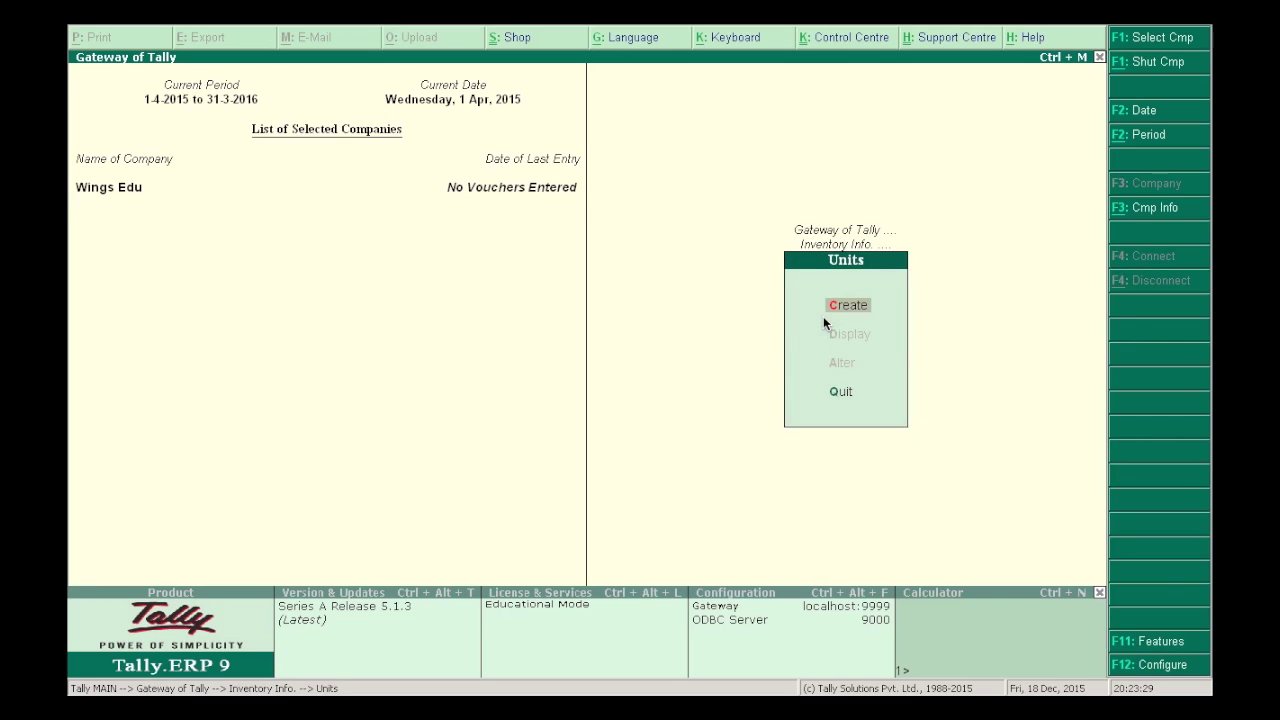
left_click(848, 307)
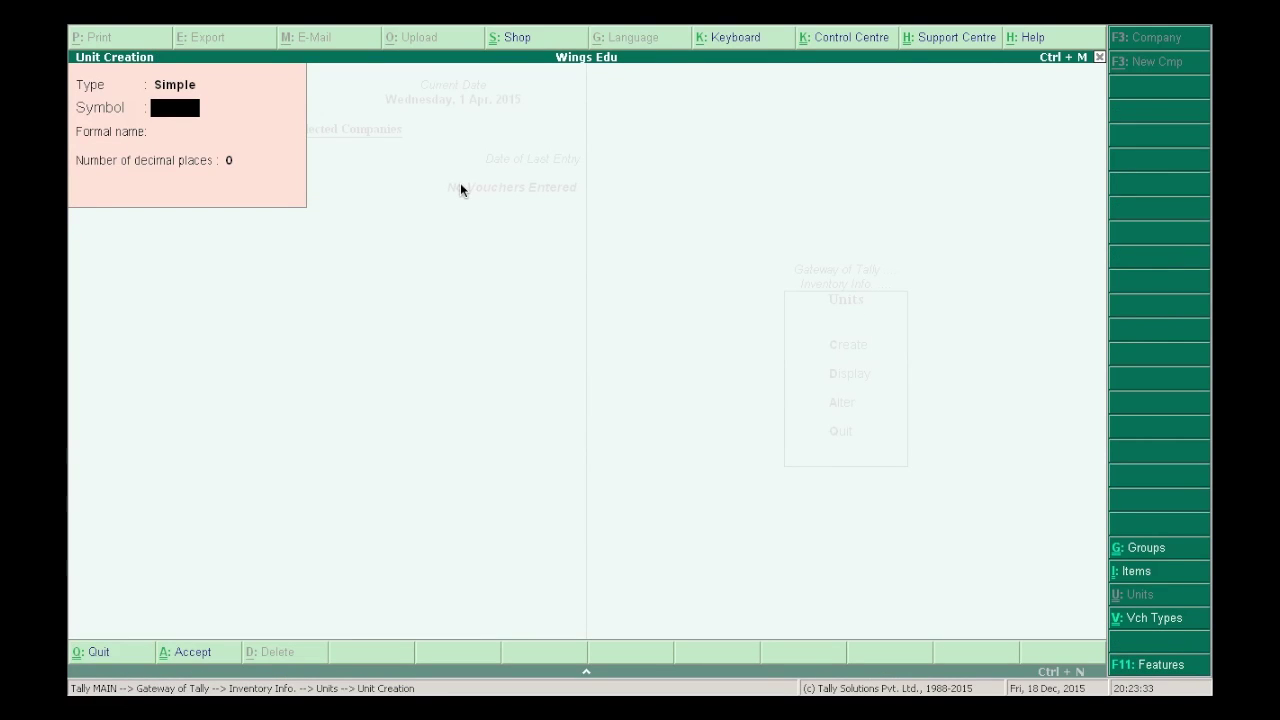
type("NO")
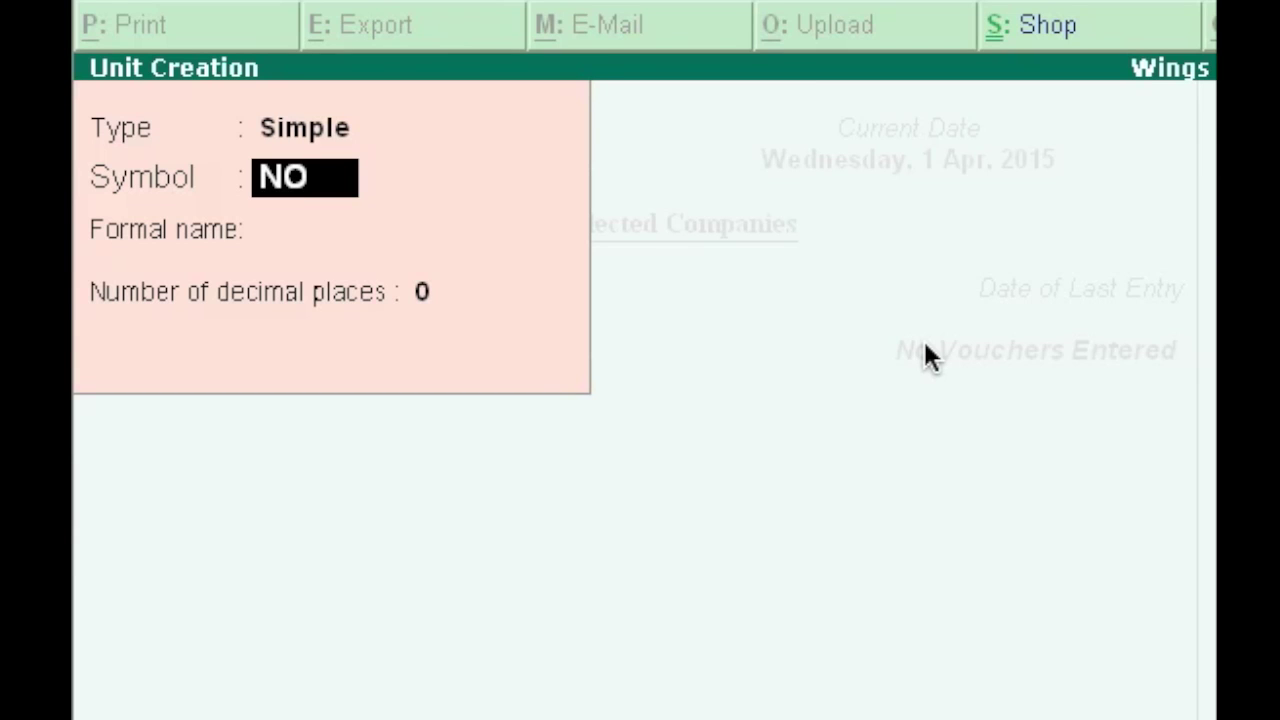
type("s")
key("Return")
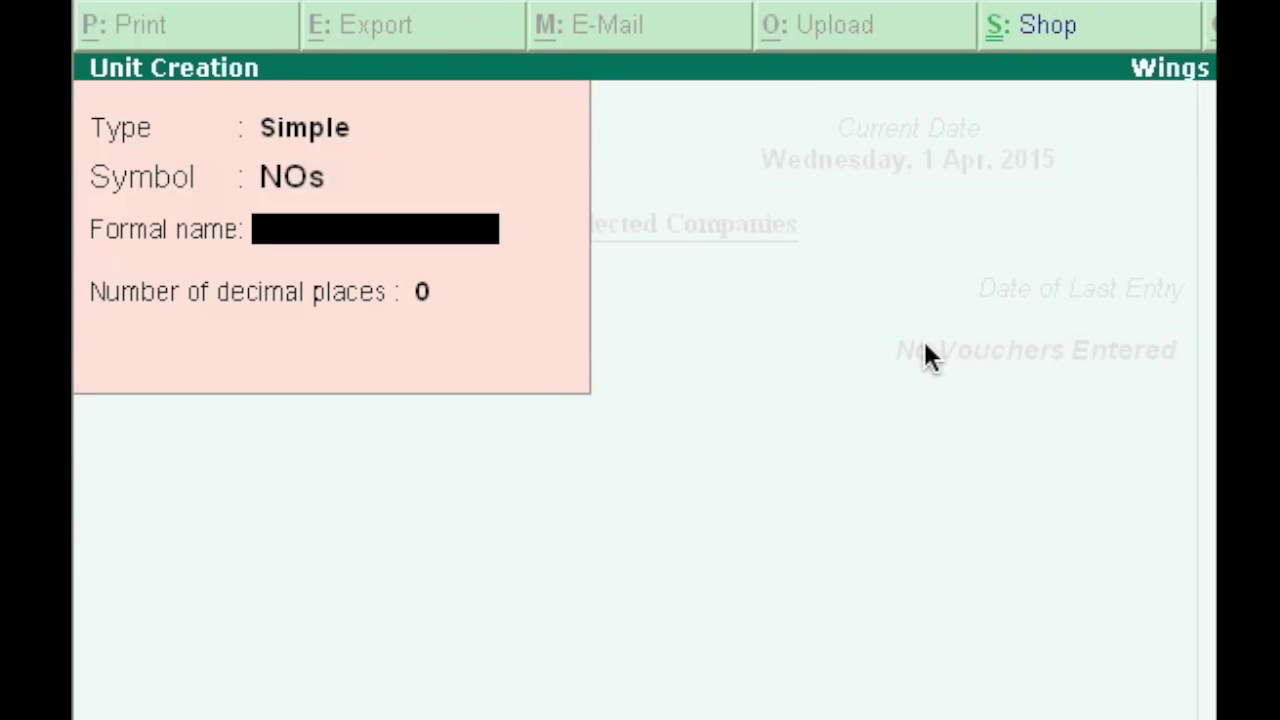
key("Return")
key("Return")
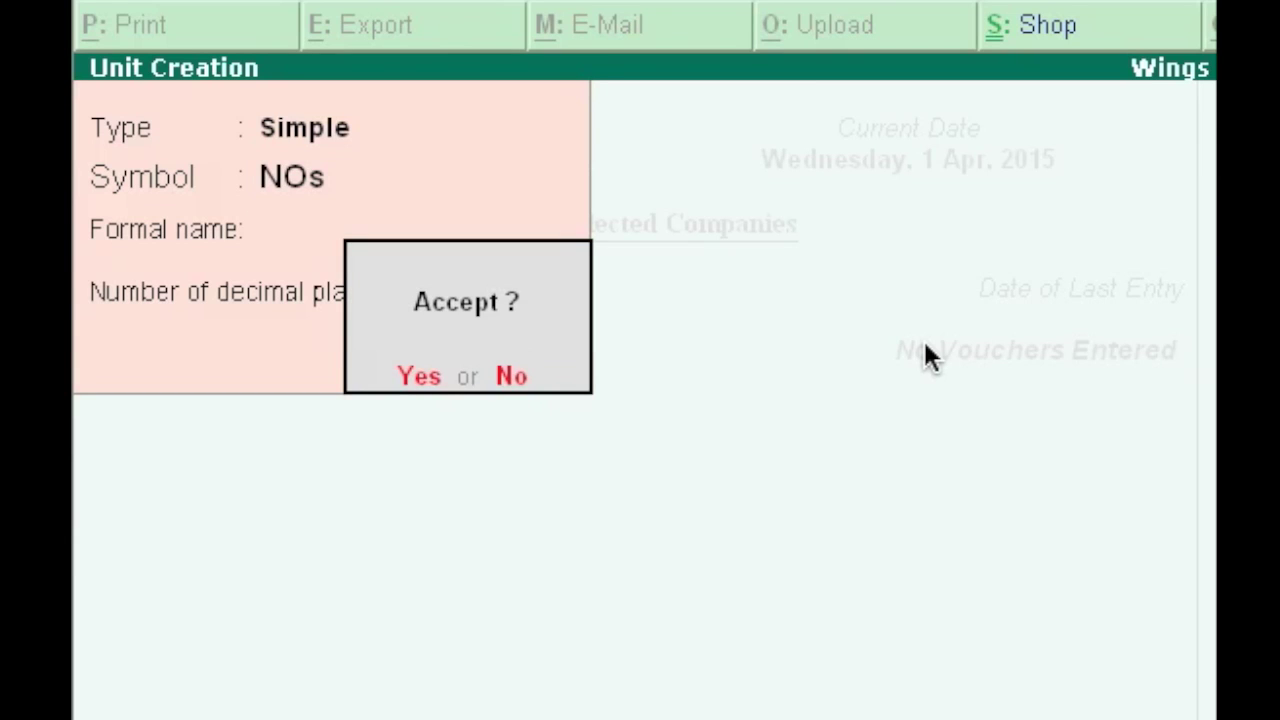
left_click(420, 376)
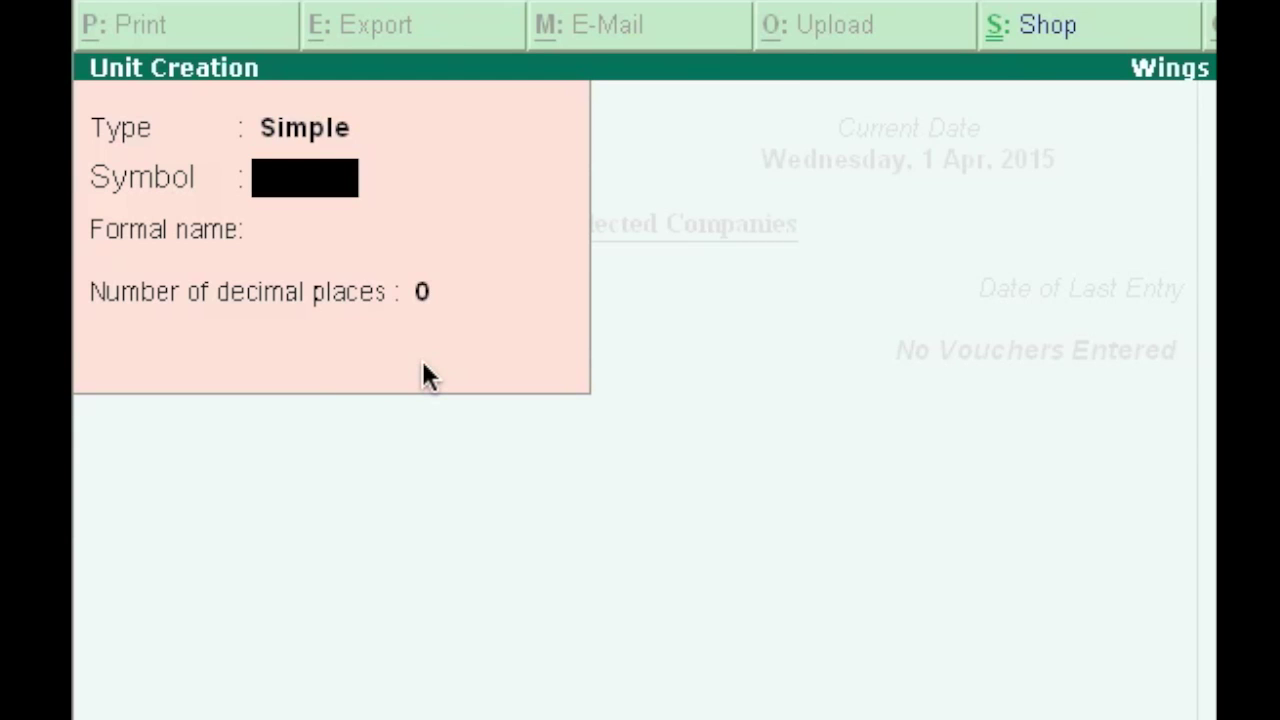
Step: Create a simple unit "Kgs" with a blank formal name and 0 decimal places, and return to the Gateway of Tally
type("Kgs")
key("Return")
key("Return")
key("Return")
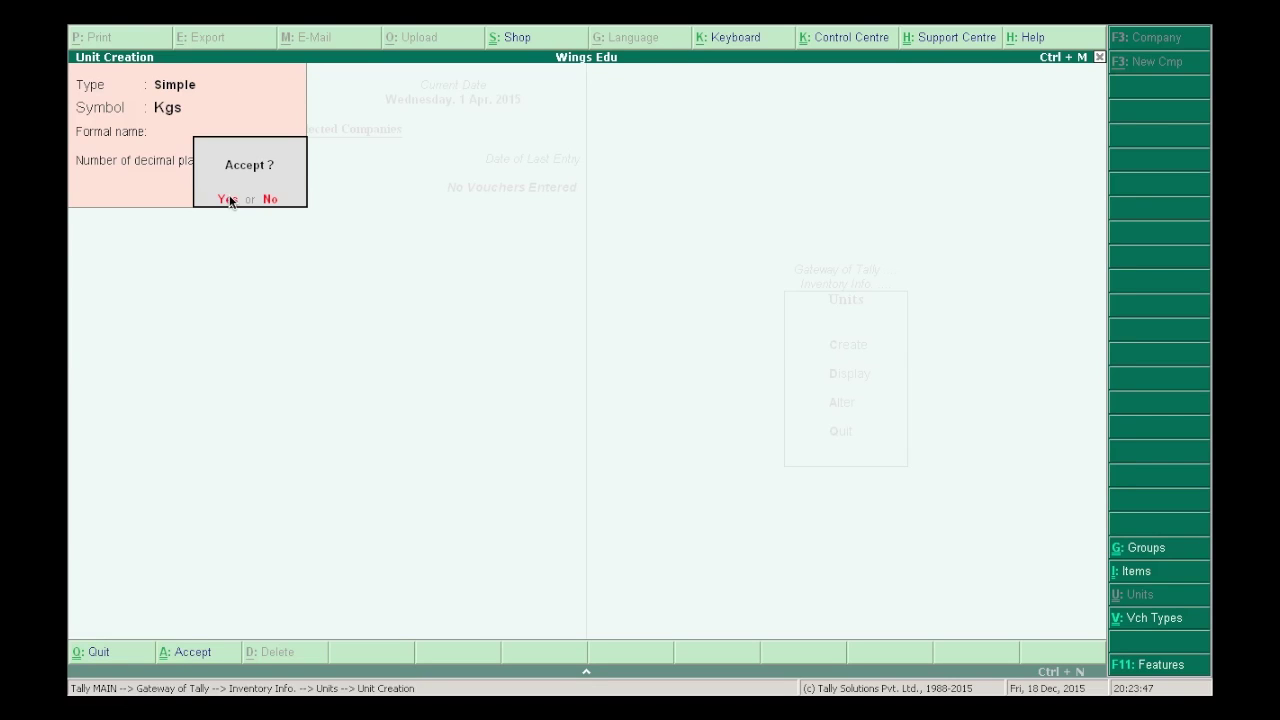
left_click(229, 199)
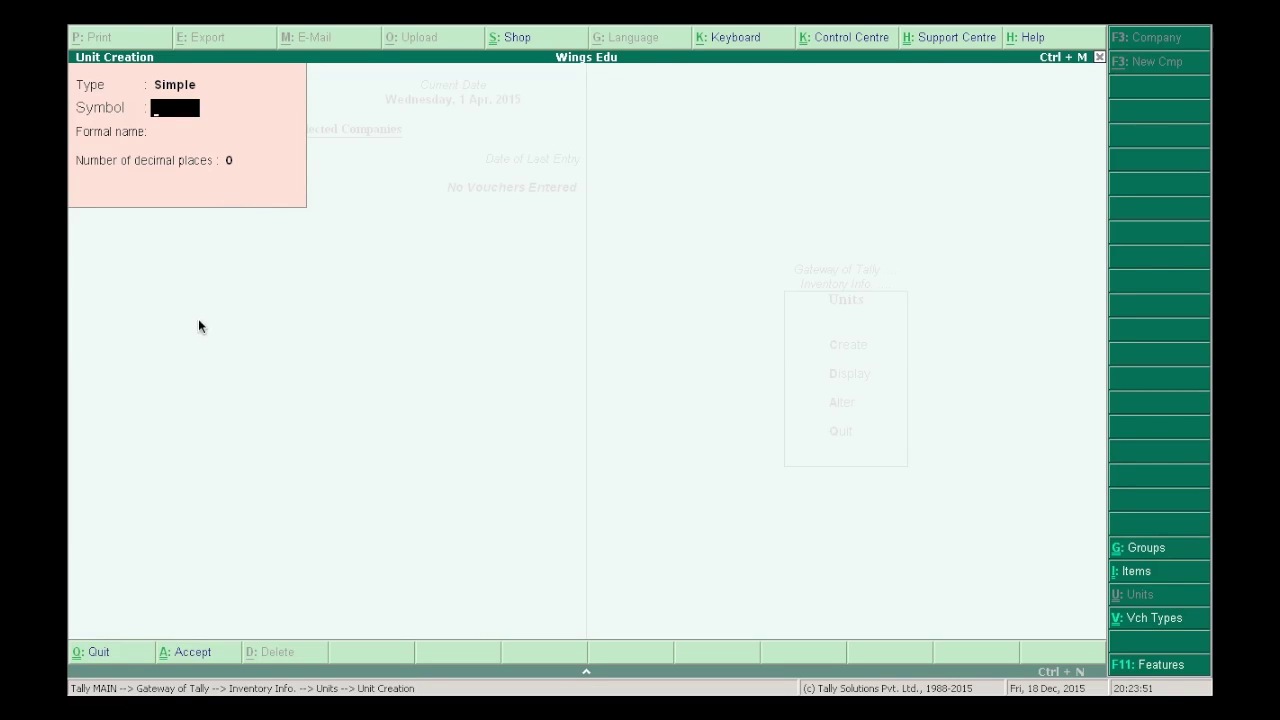
left_click(97, 651)
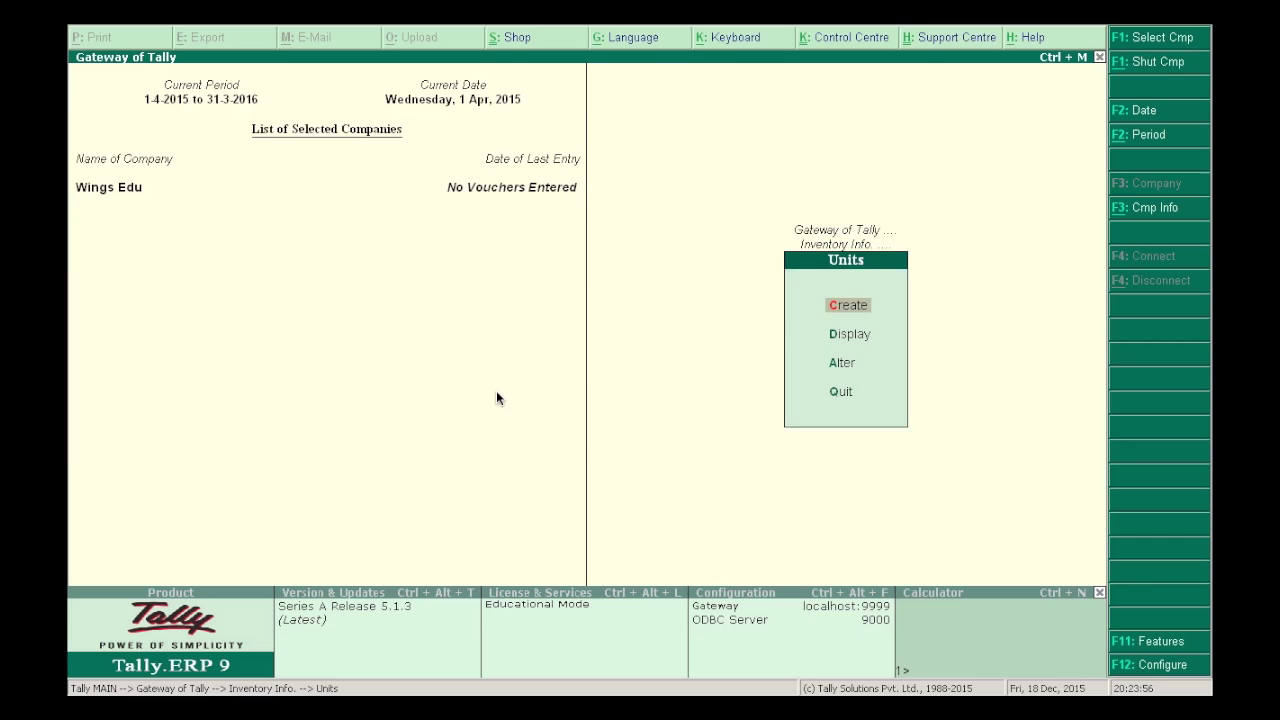
key("Escape")
key("Escape")
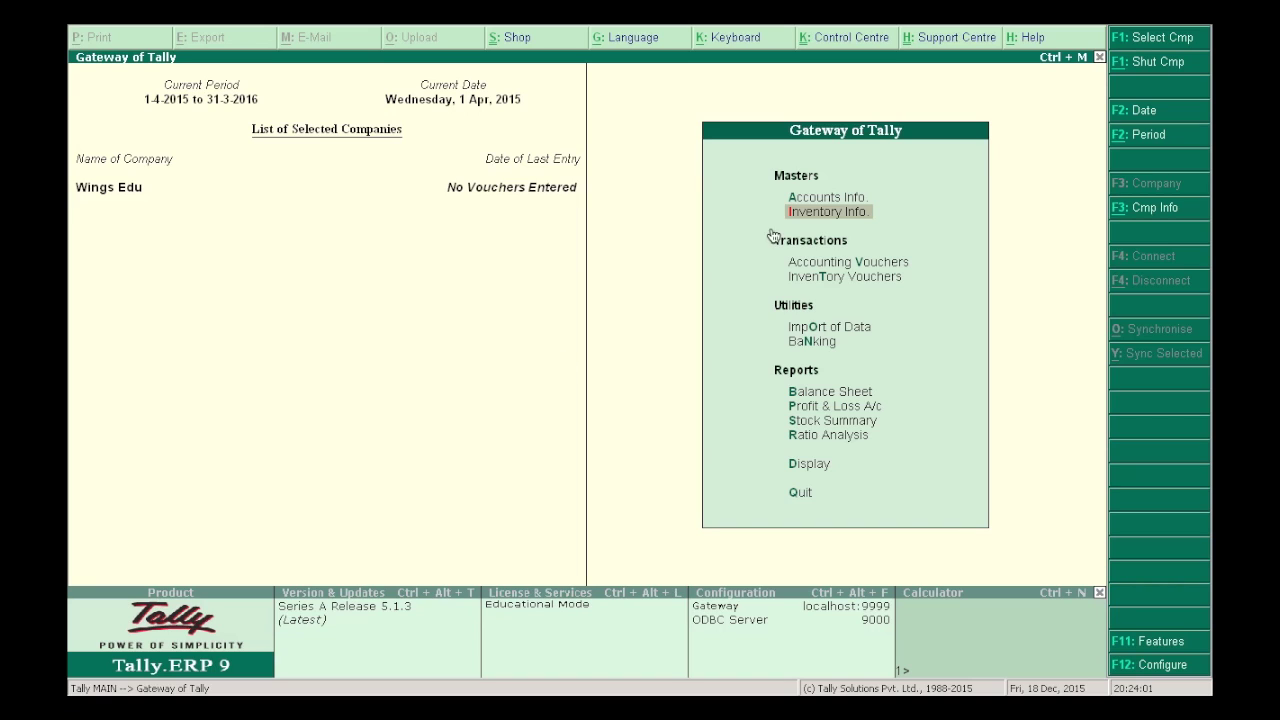
Step: Start creating a single stock item named "Accounting Books" with a blank alias
left_click(823, 213)
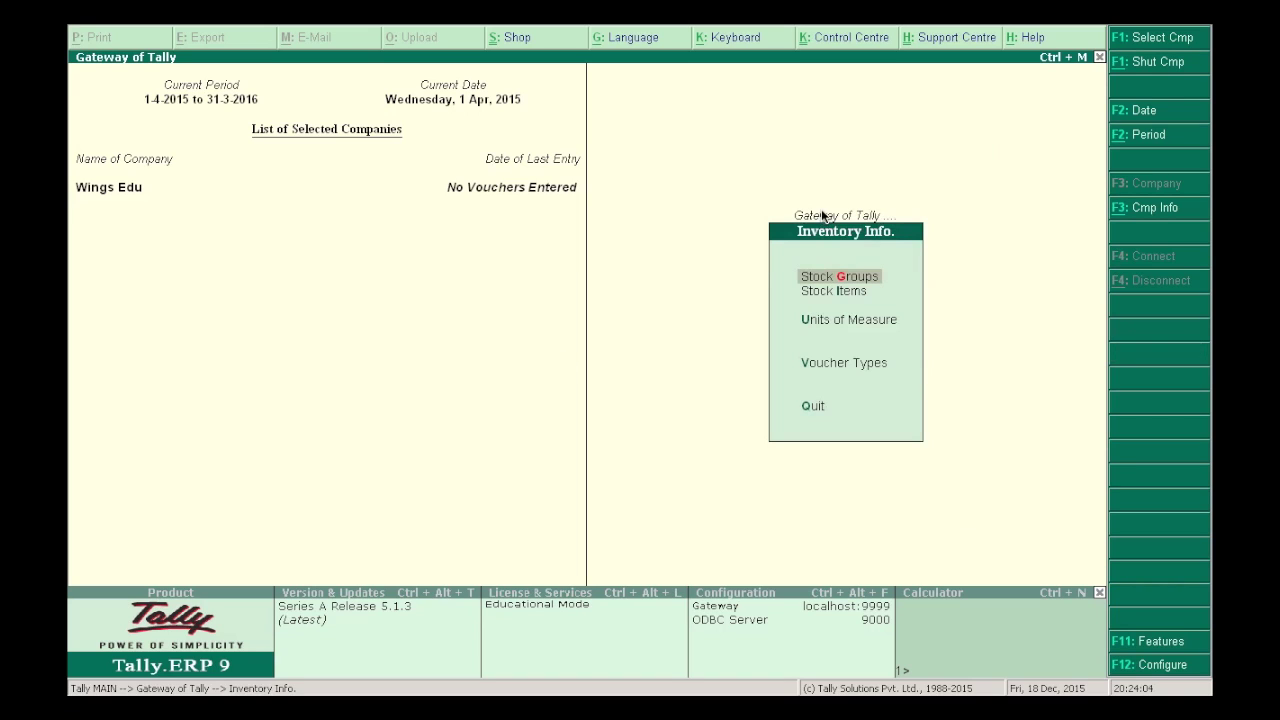
left_click(832, 294)
left_click(830, 292)
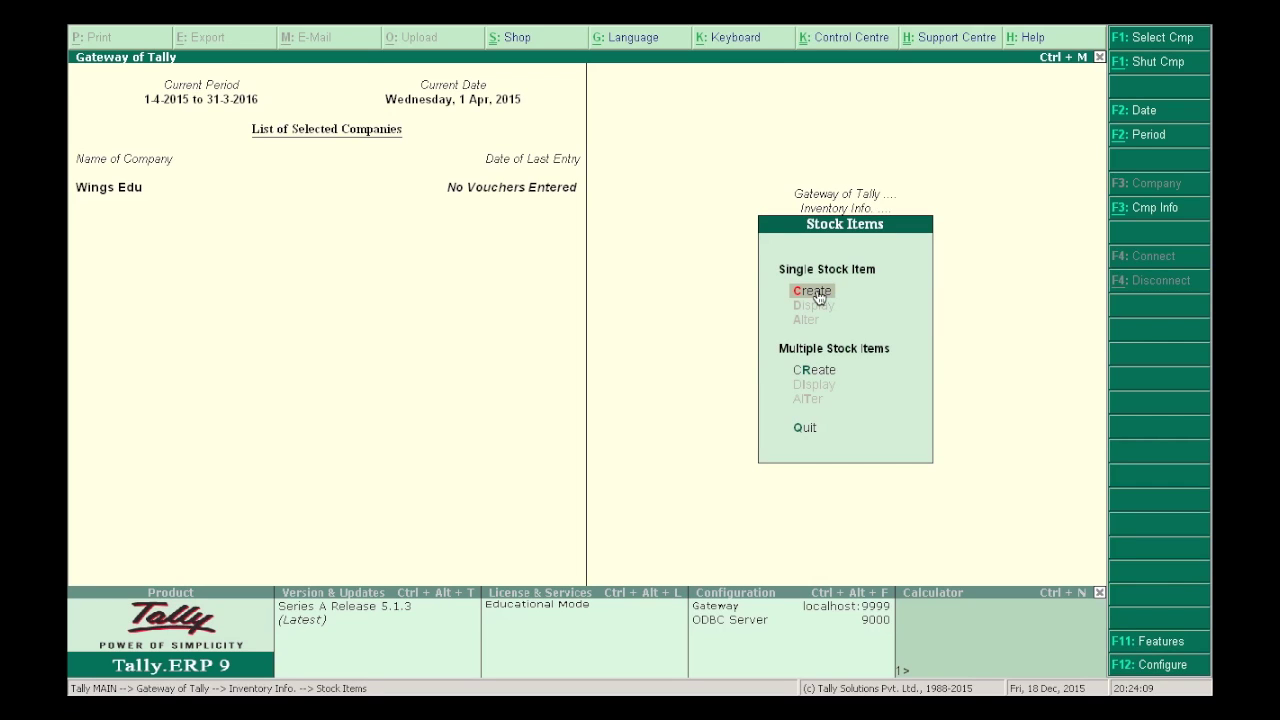
left_click(817, 291)
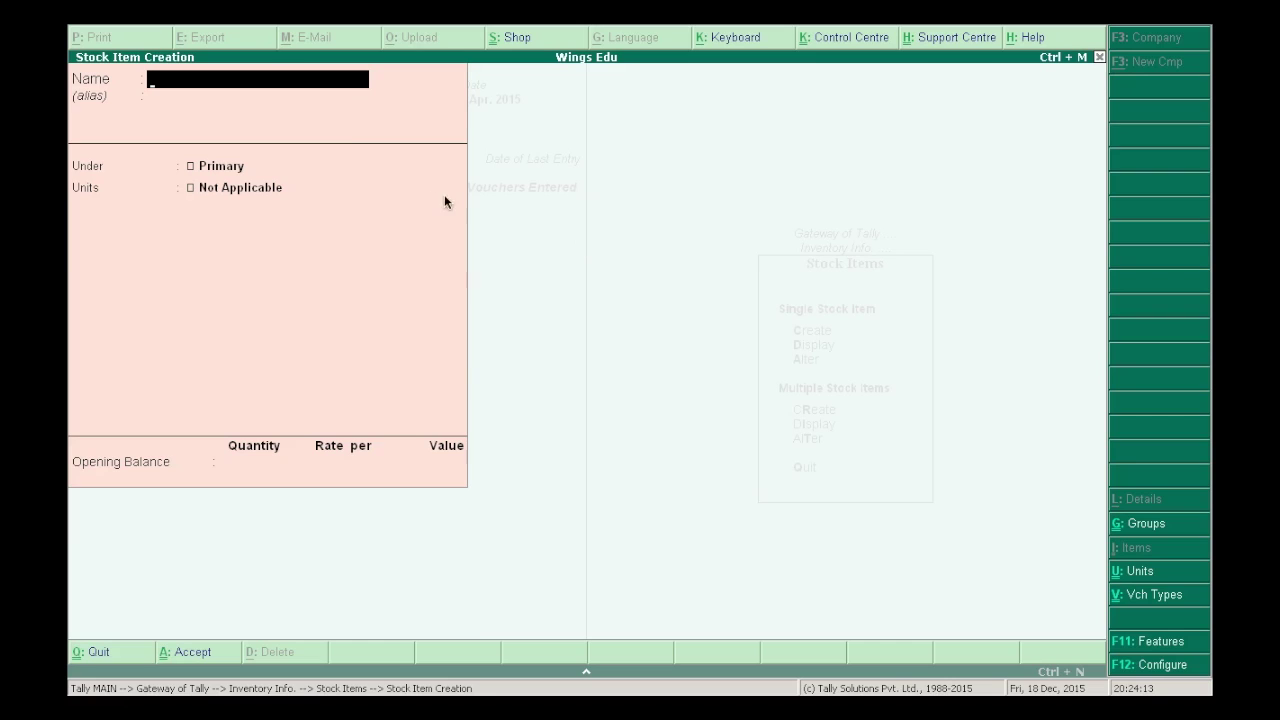
type("Accounting Books")
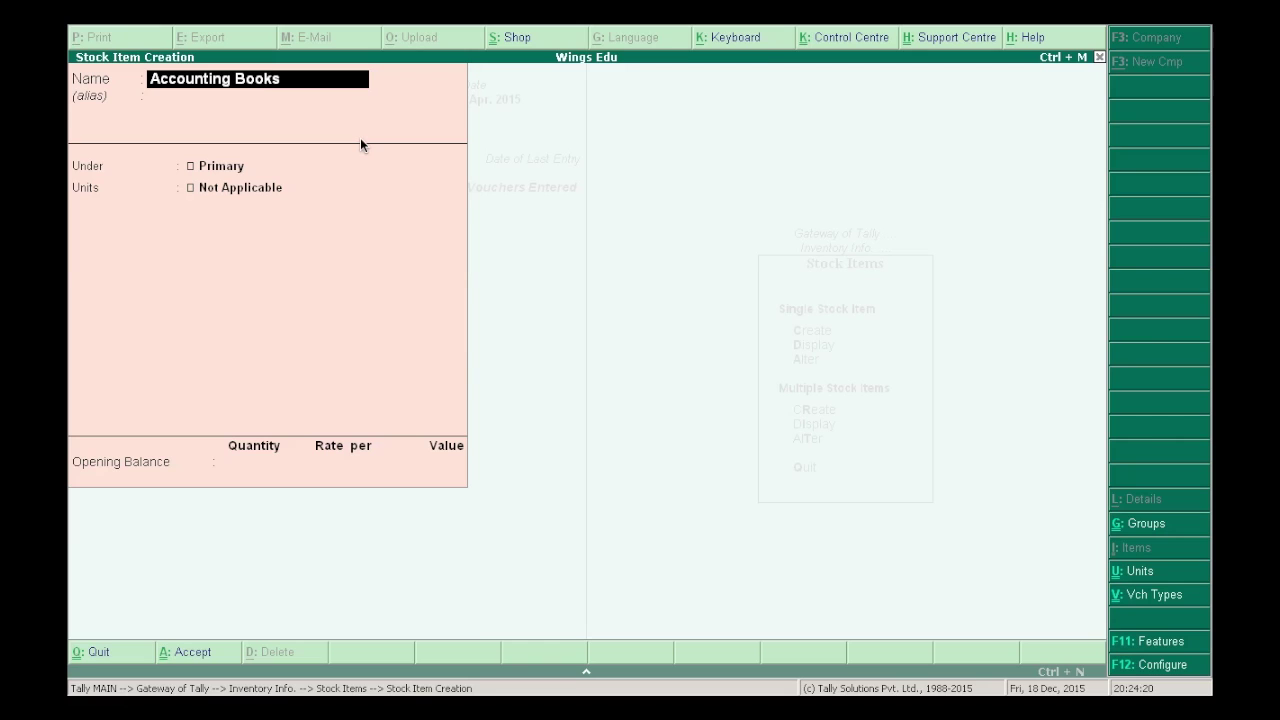
key("Return")
key("Return")
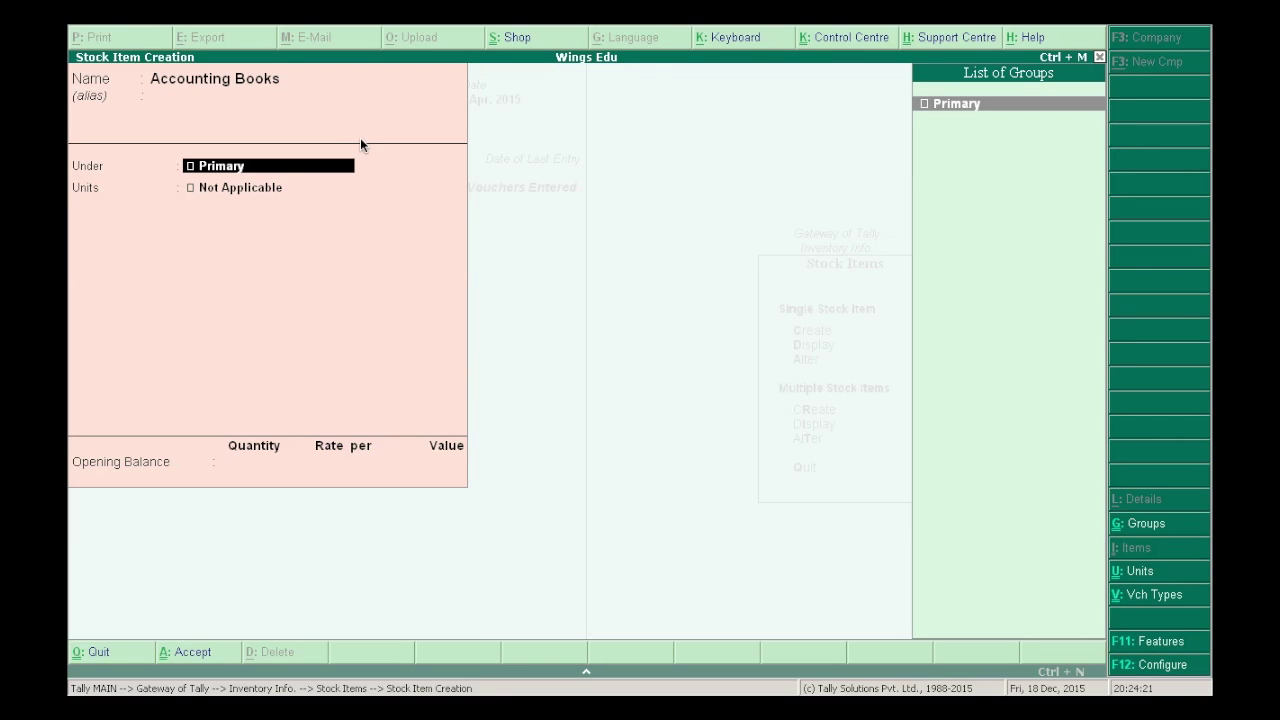
Step: Create a stock group "Books" under Primary from within the stock item, with adding item quantities set to No
key("alt")
key("alt+c")
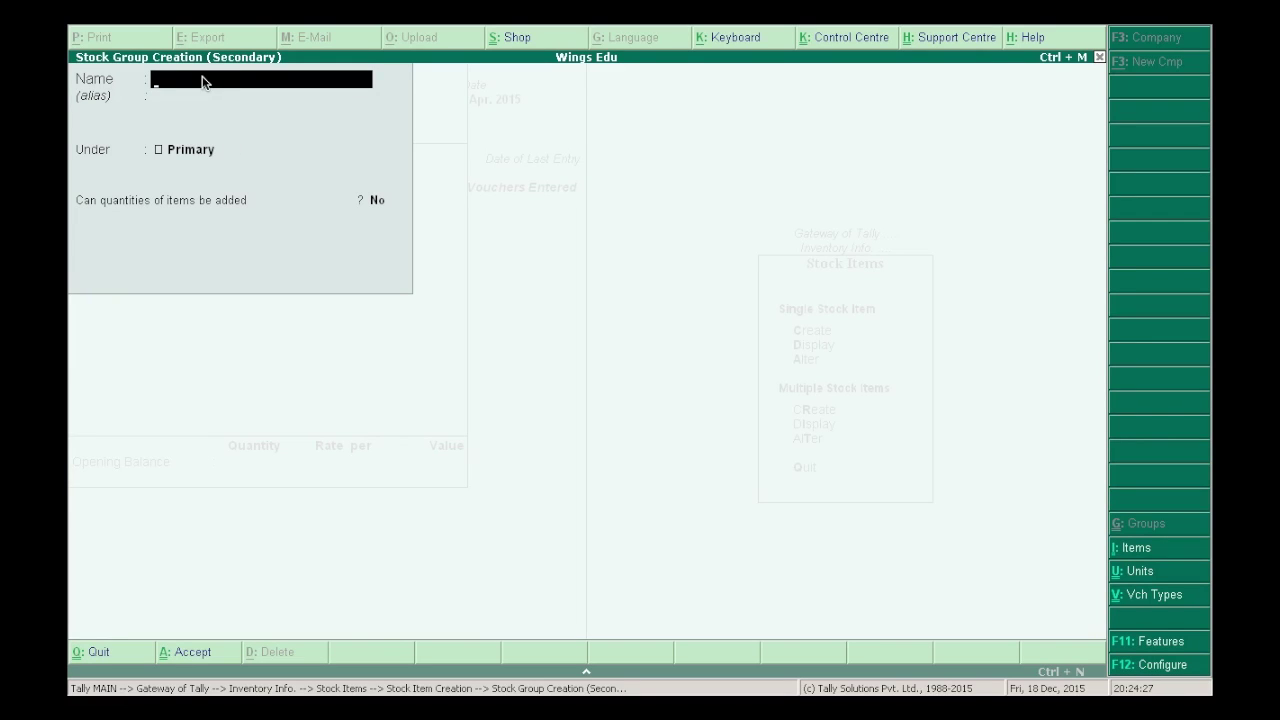
type("Books")
key("Return")
key("Return")
key("Return")
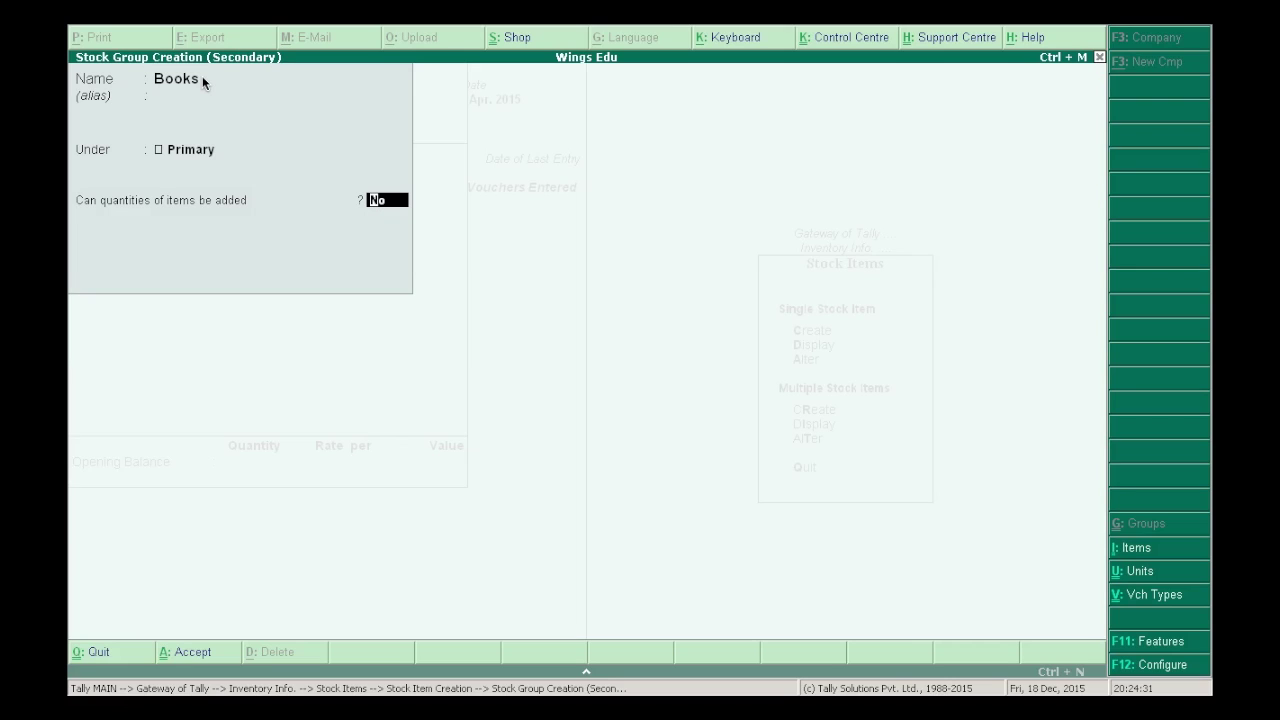
key("Return")
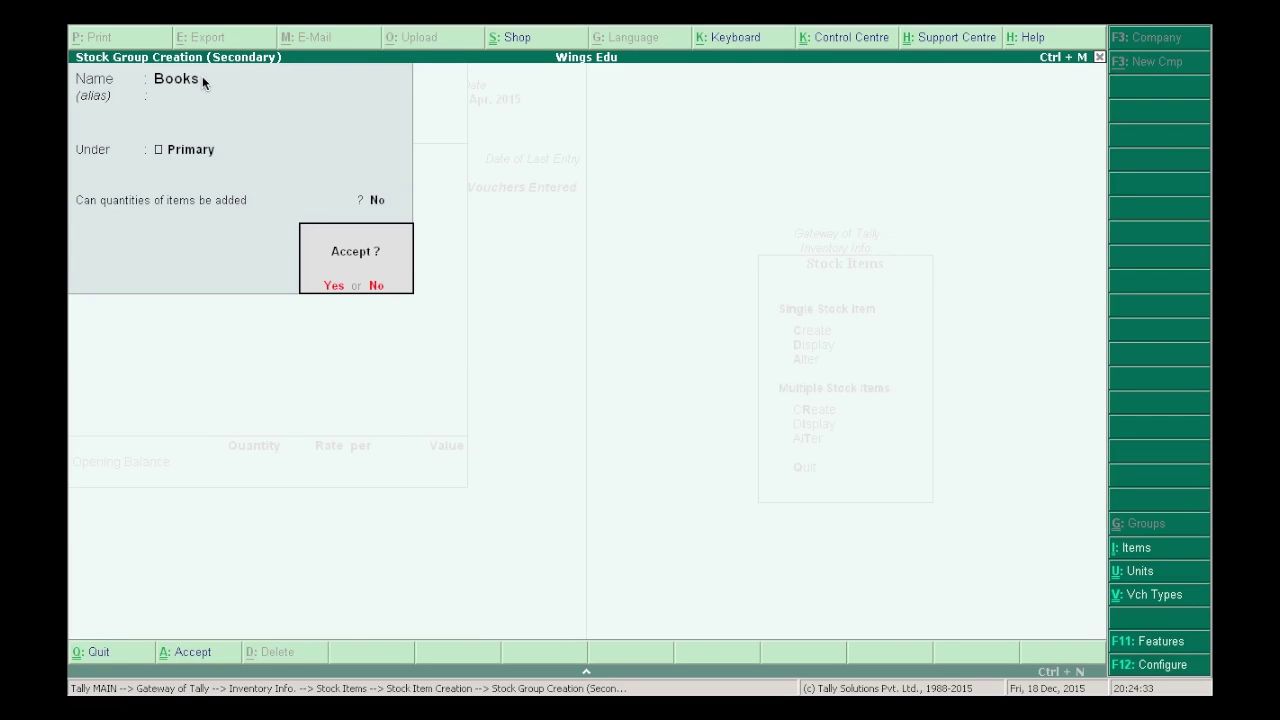
left_click(333, 285)
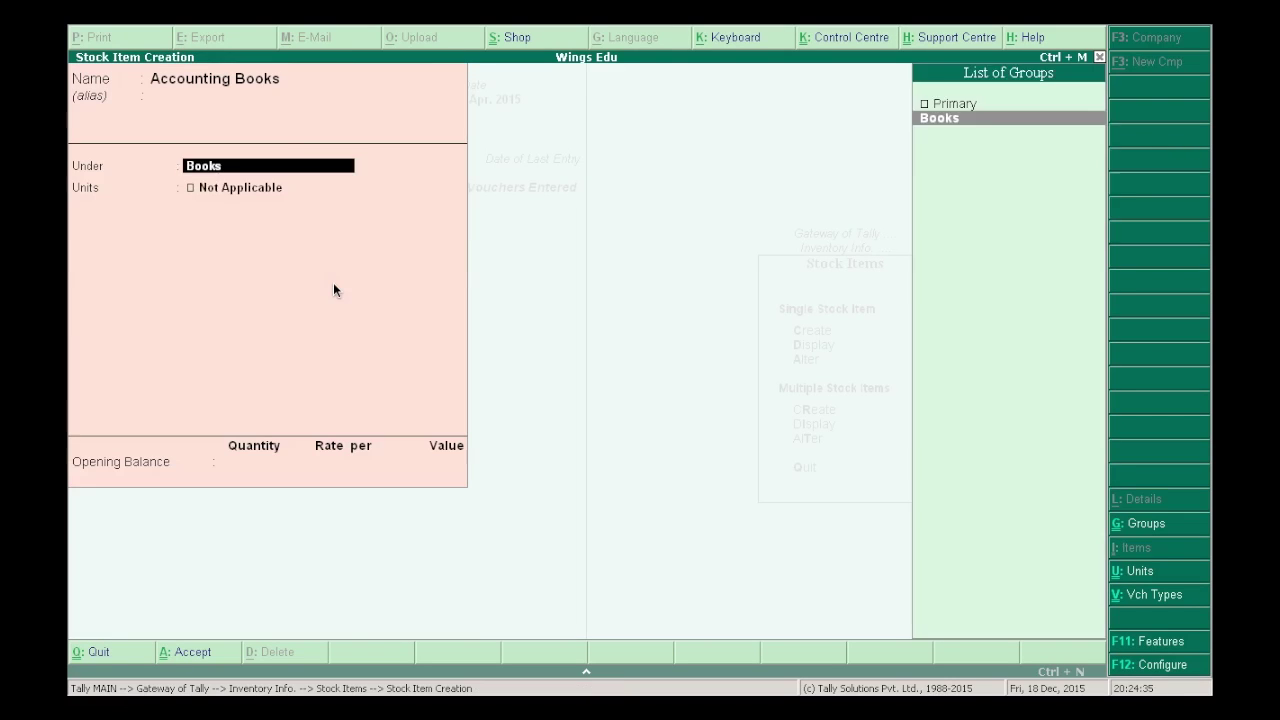
Step: Place the stock item under Books with units NOs and no opening balance, save it and return to the Gateway of Tally
key("Return")
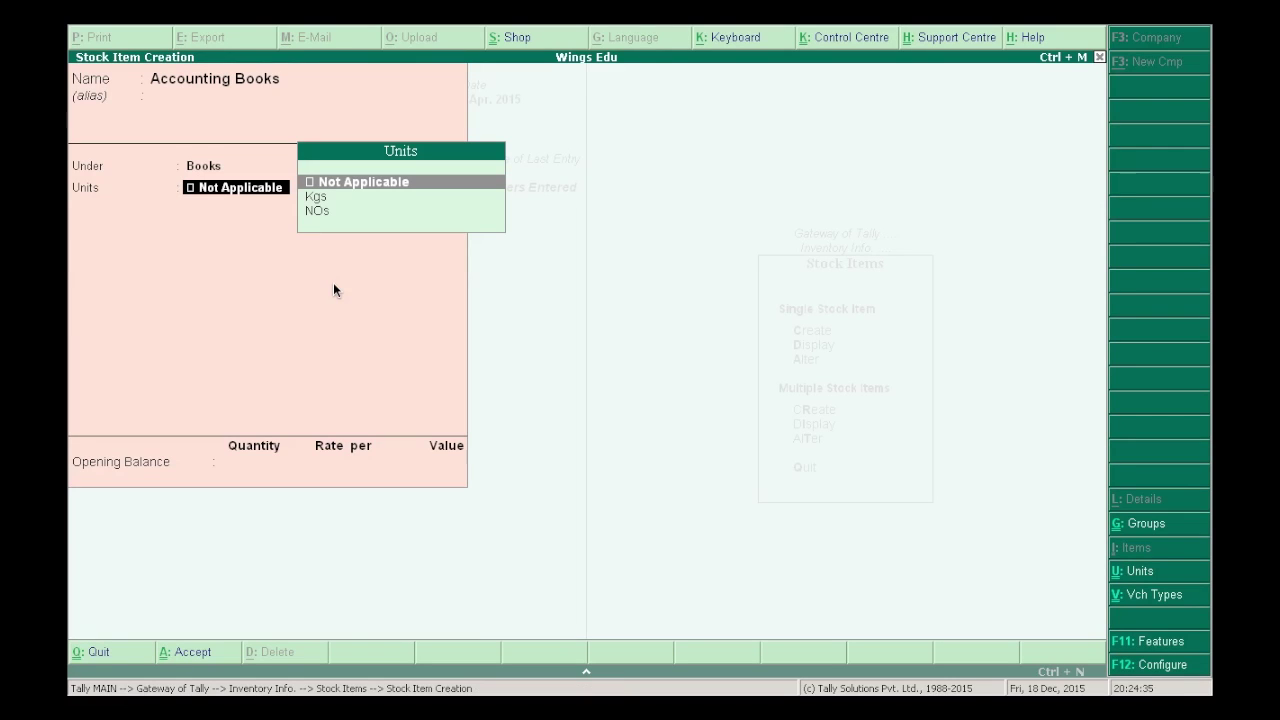
left_click(322, 210)
key("Return")
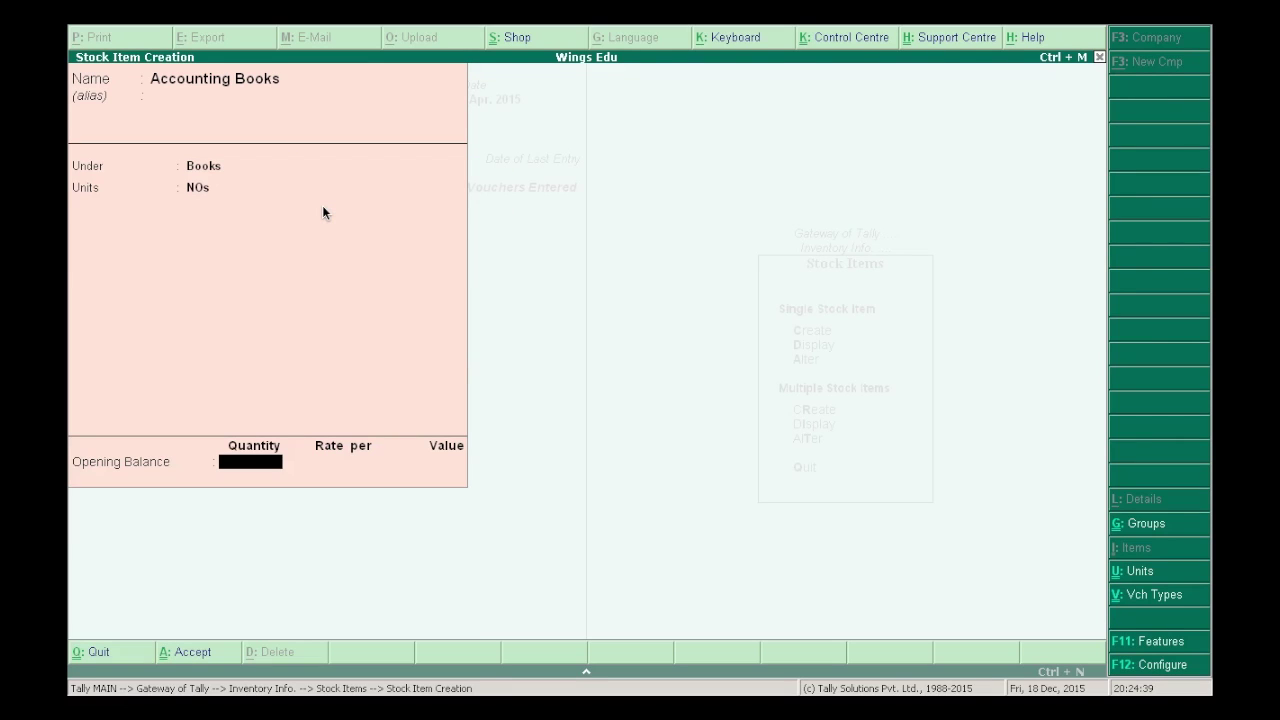
key("Return")
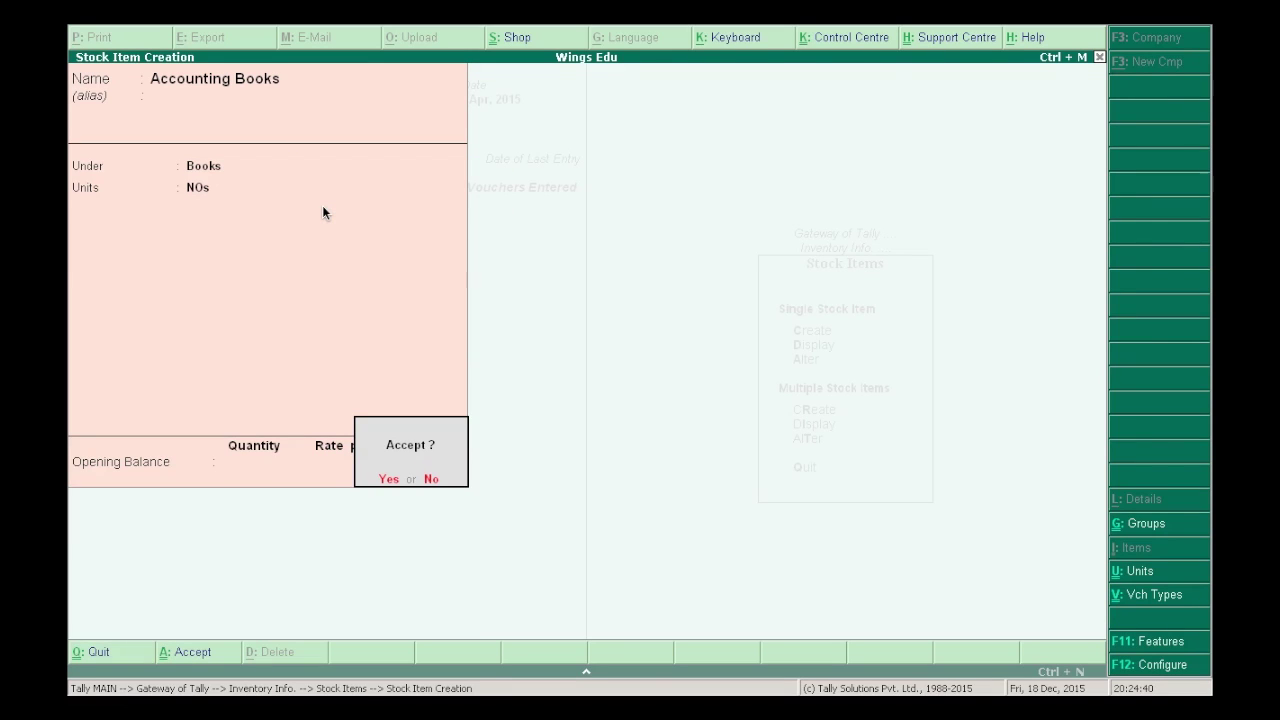
left_click(389, 478)
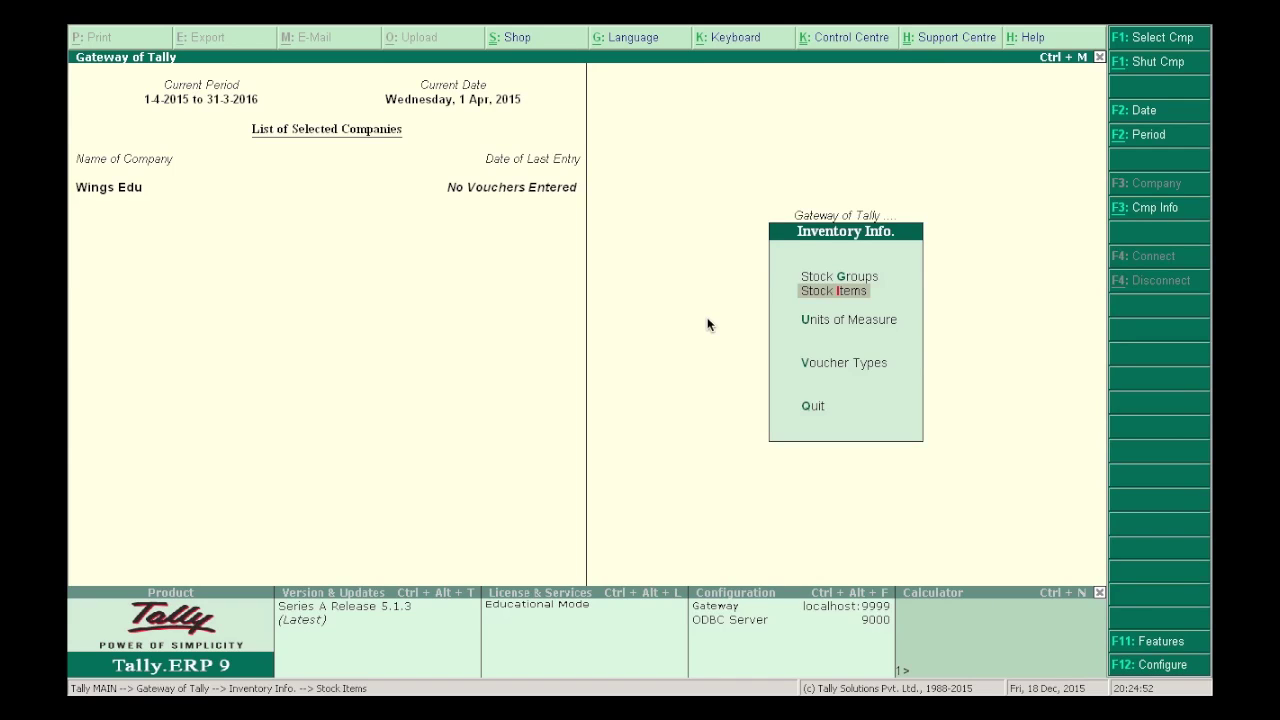
key("Escape")
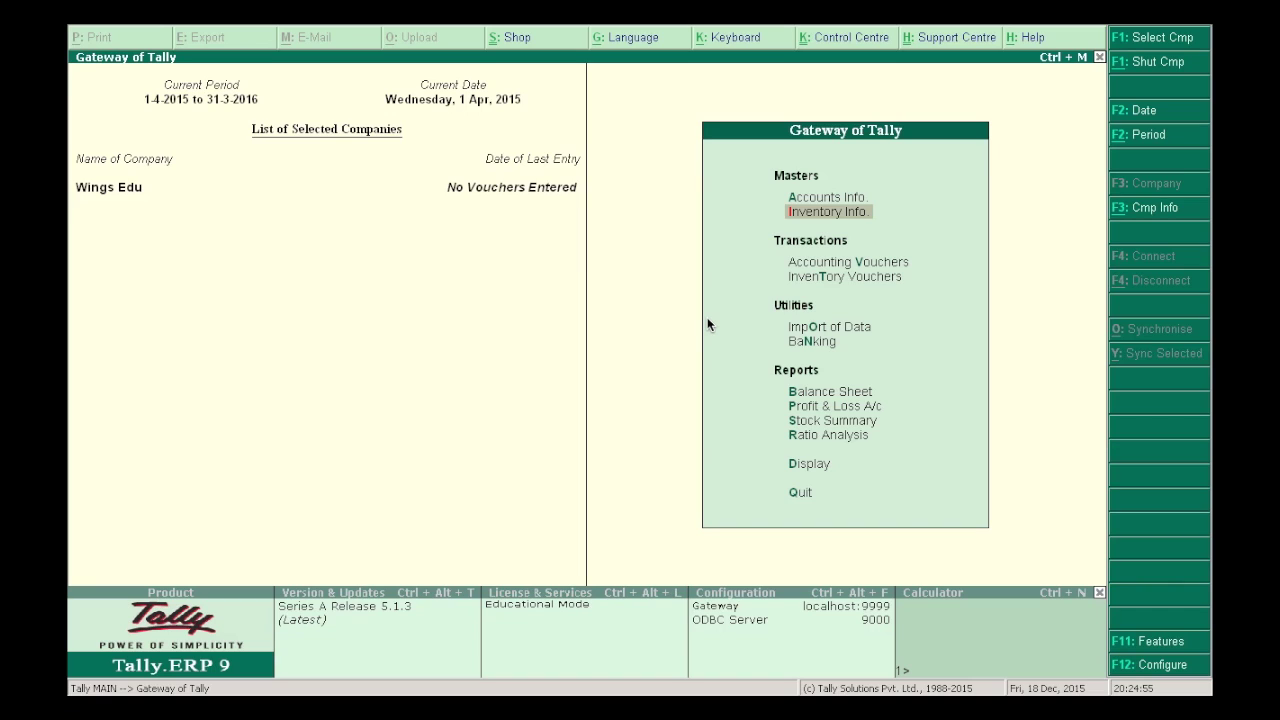
Step: Start a purchase accounting voucher with supplier invoice number 0056 dated 1-Apr-2015
left_click(846, 263)
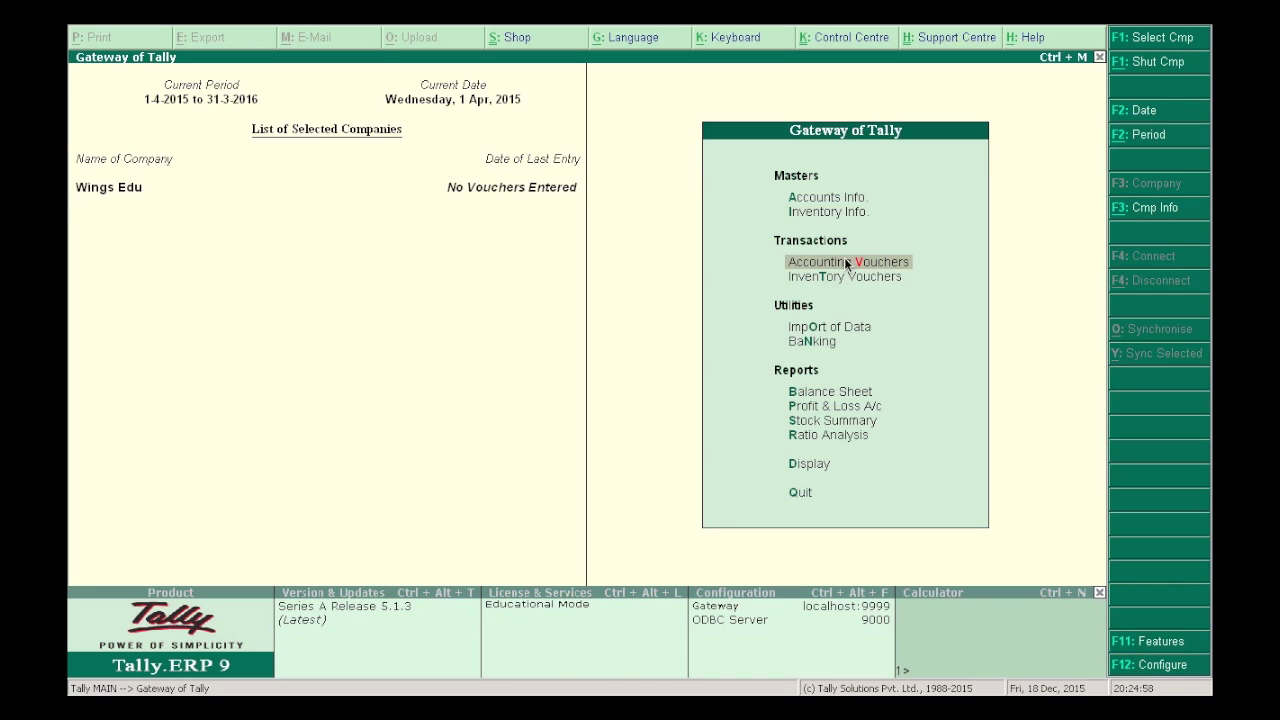
left_click(846, 263)
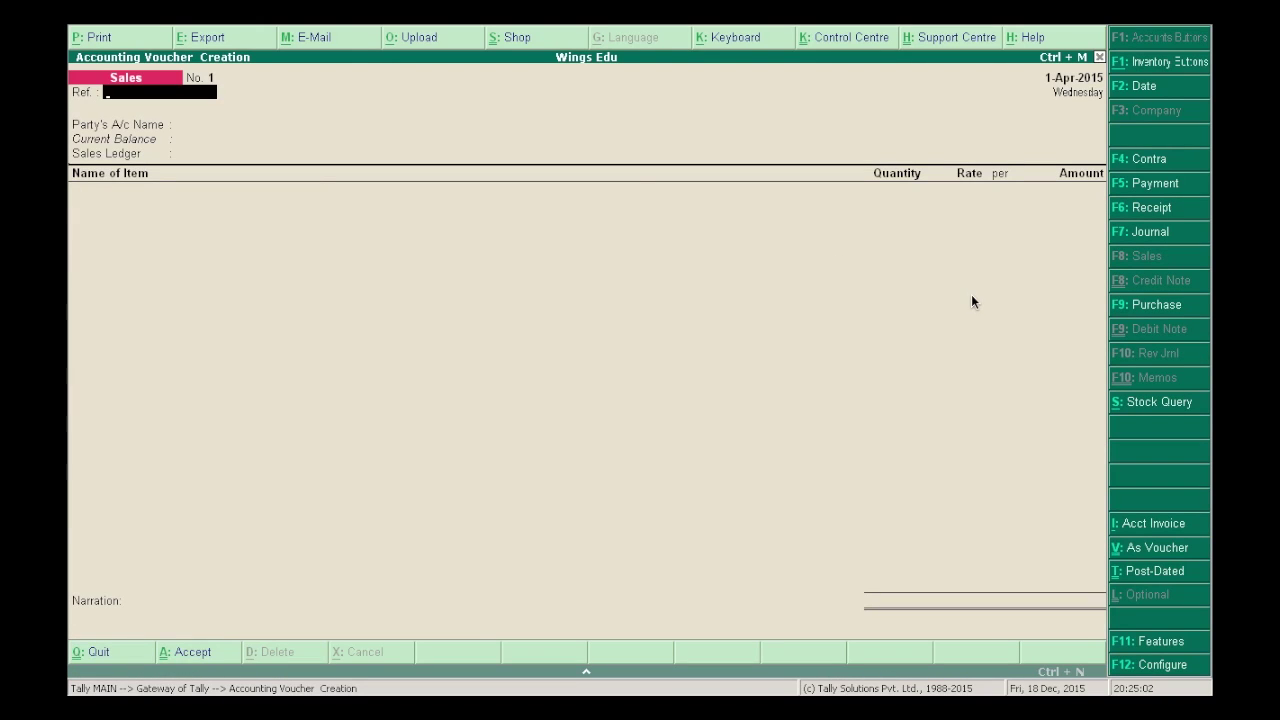
left_click(1155, 306)
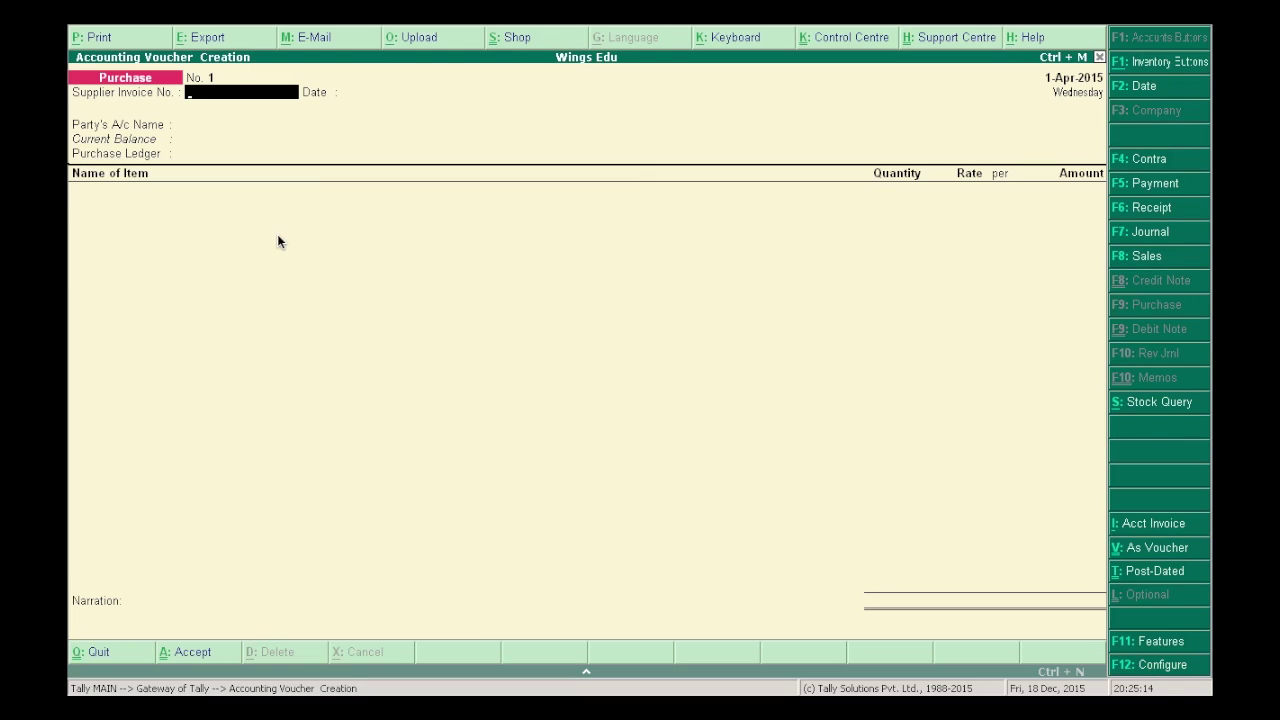
type("0056")
key("Return")
key("Return")
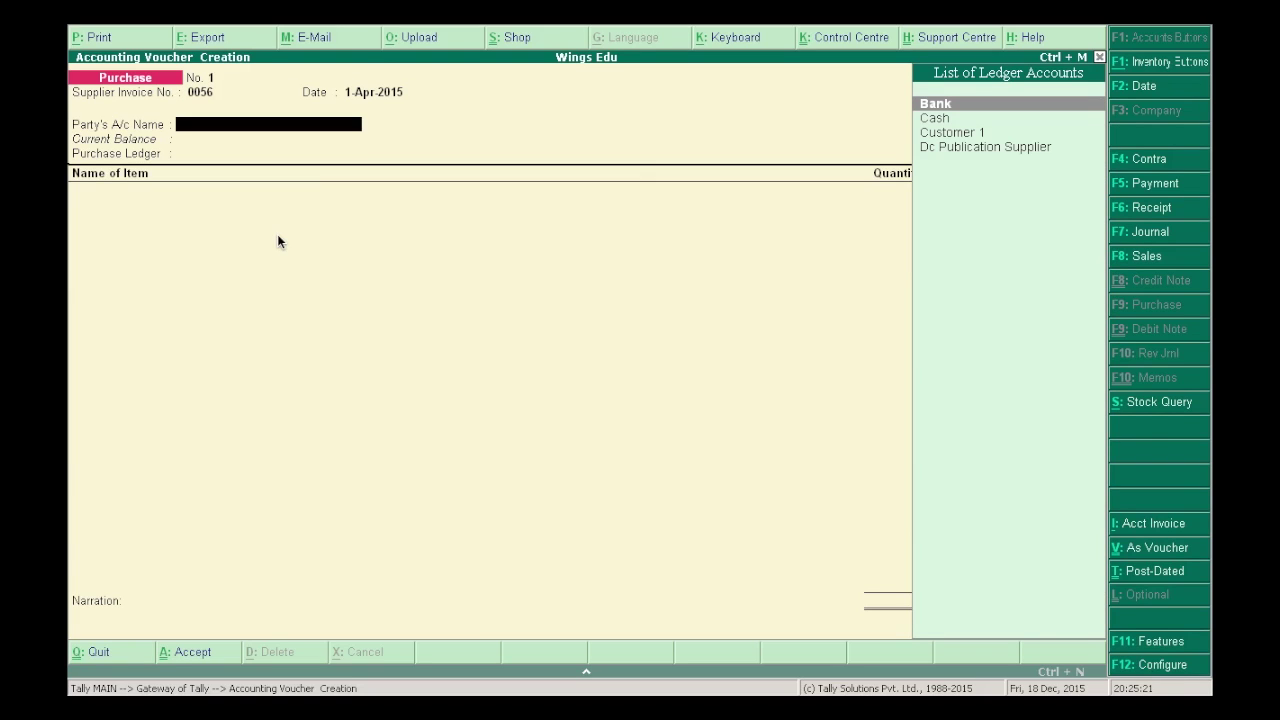
Step: Set Dc Publication Supplier as the party account, keep its default party details and choose Purchase as the purchase ledger
left_click(970, 147)
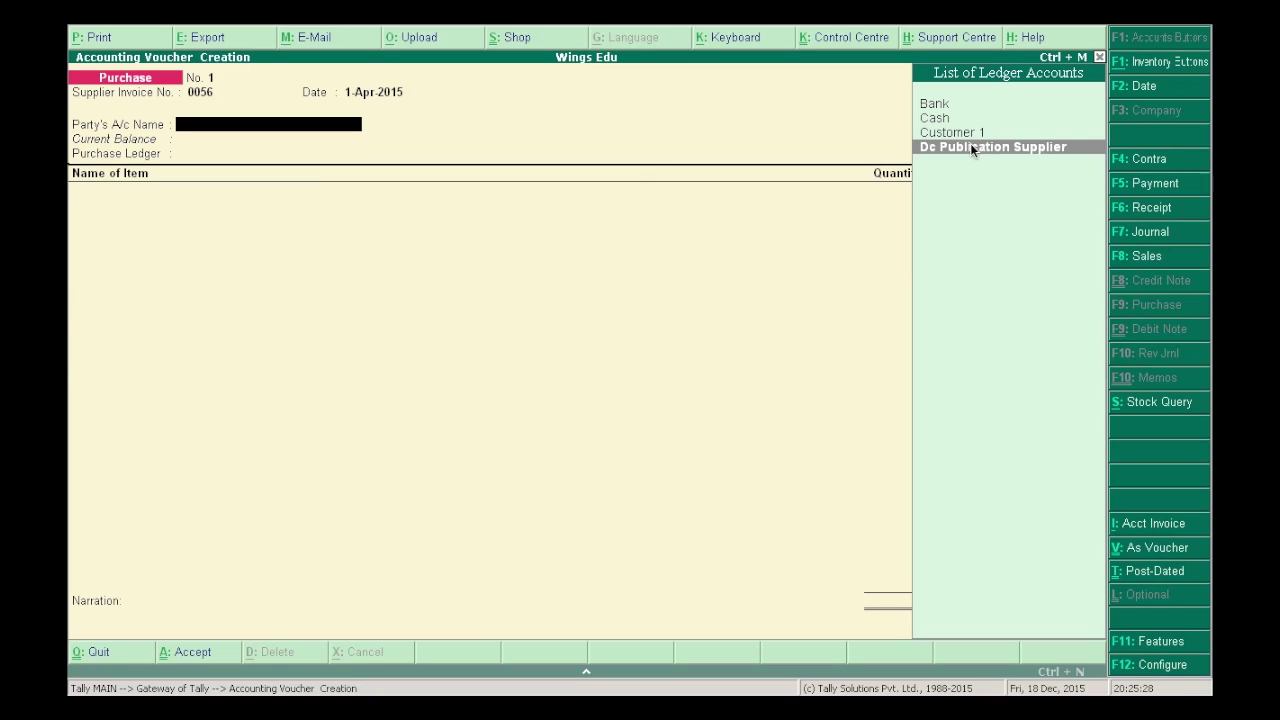
key("Return")
key("Return")
key("Return")
key("Return")
key("Return")
key("Return")
key("Return")
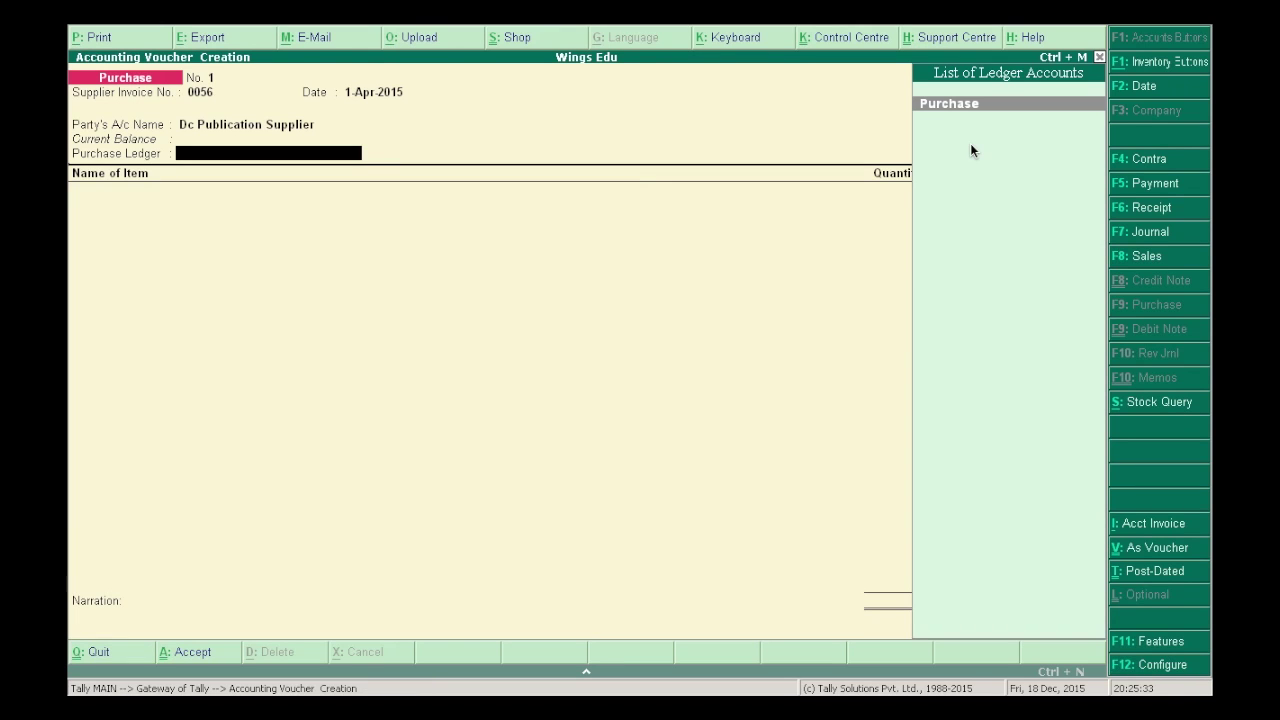
key("Return")
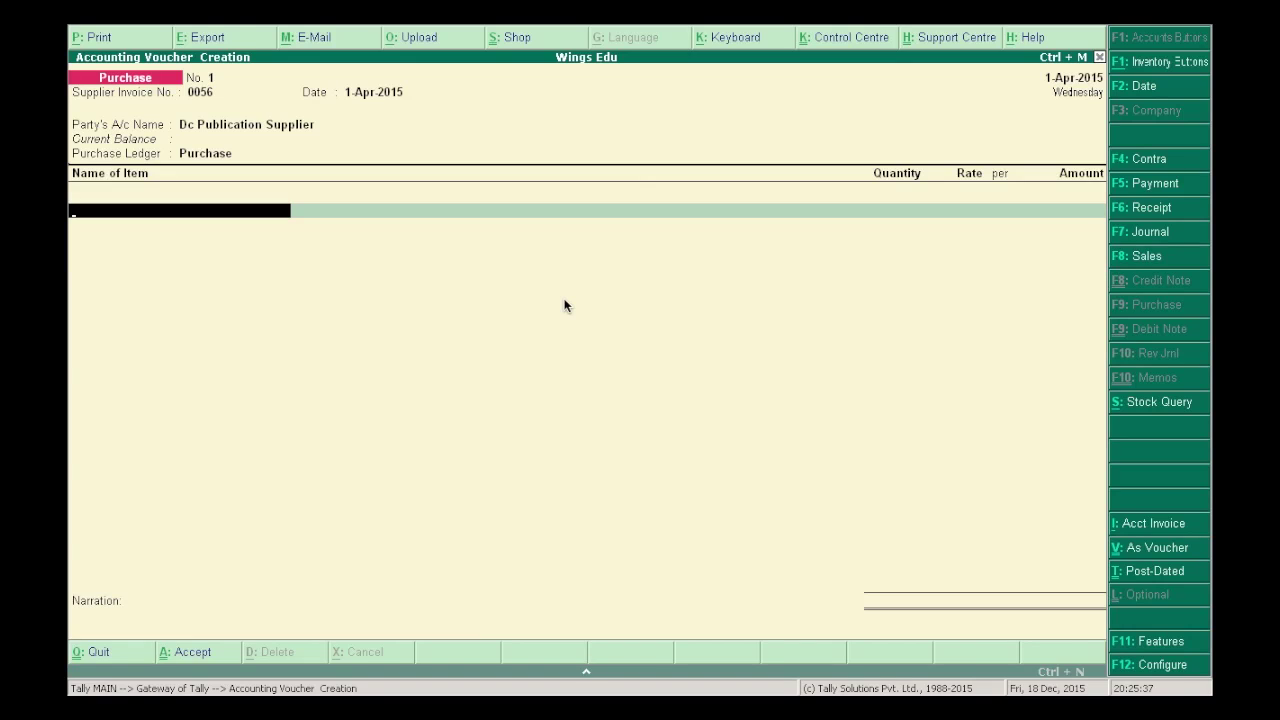
Step: Add the stock item Accounting Books to the purchase voucher with quantity 400 NOs at a rate of 500
type("A")
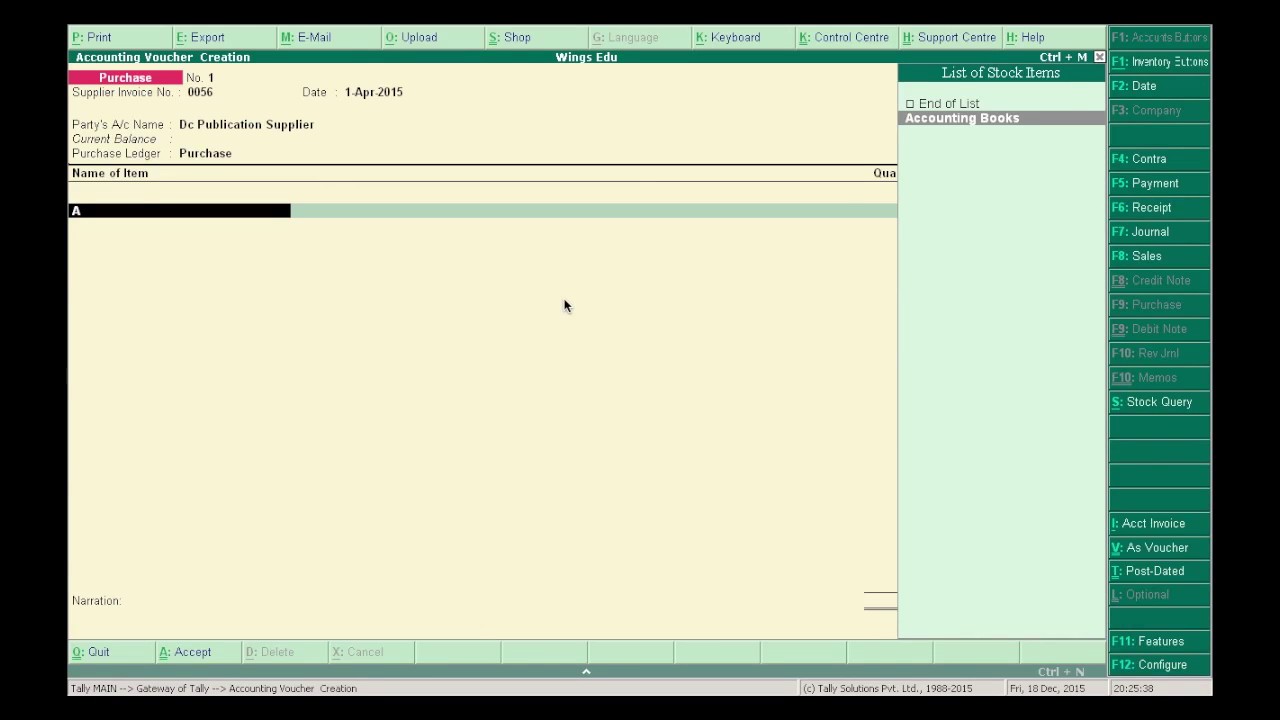
key("Return")
type("400")
key("Return")
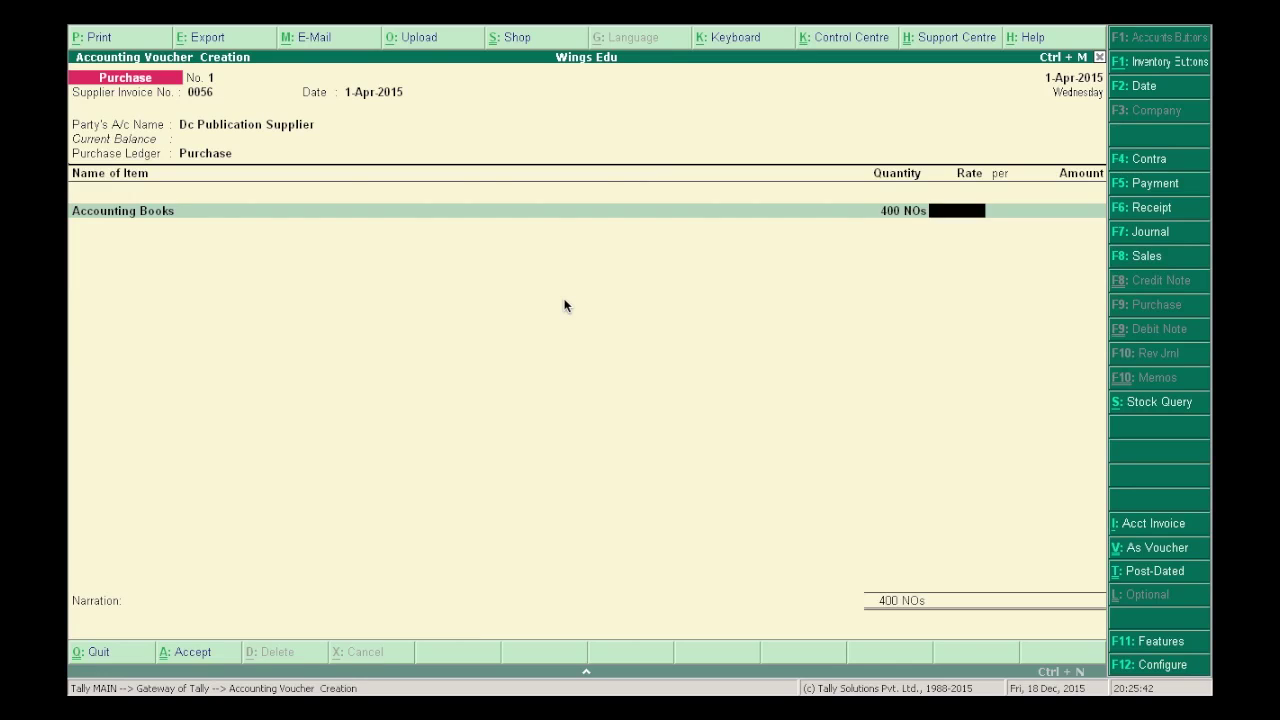
type("500")
key("Return")
key("Return")
key("Return")
key("Return")
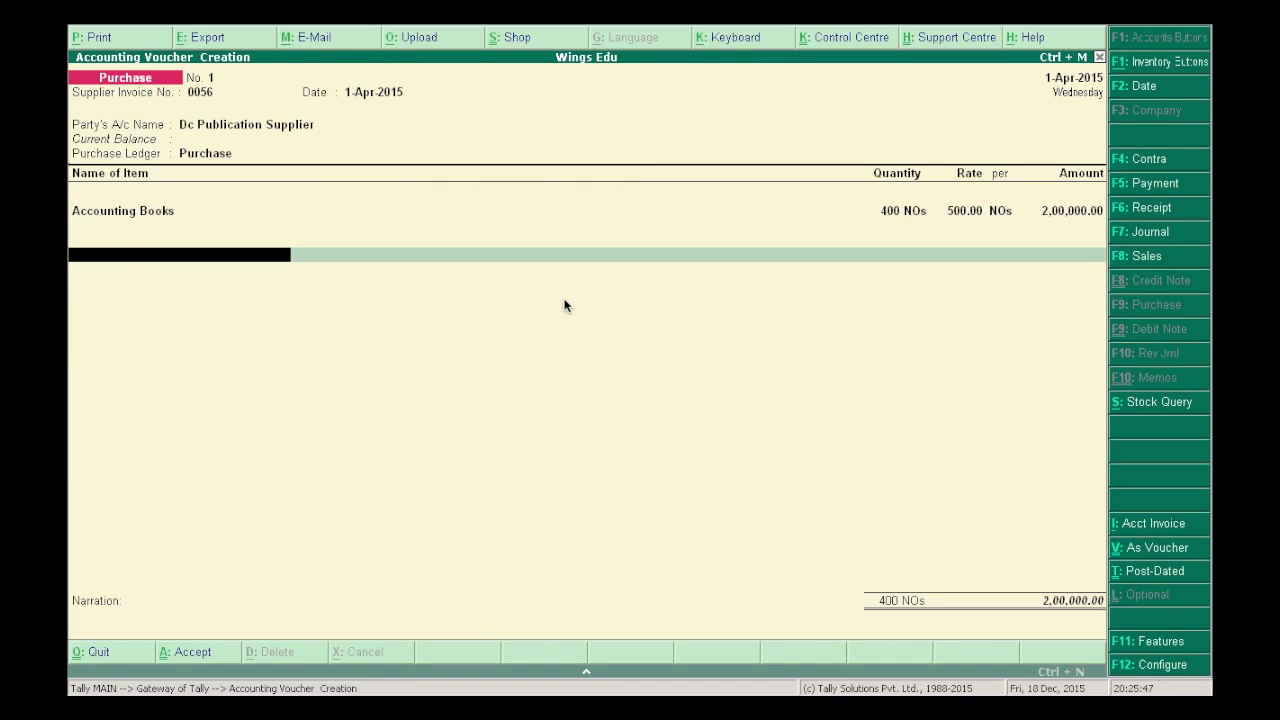
Step: End the item list, enter the narration "Being Purchased Accounting Book for 2Lakhs from DC Supplier" and save the purchase voucher
key("Return")
key("Return")
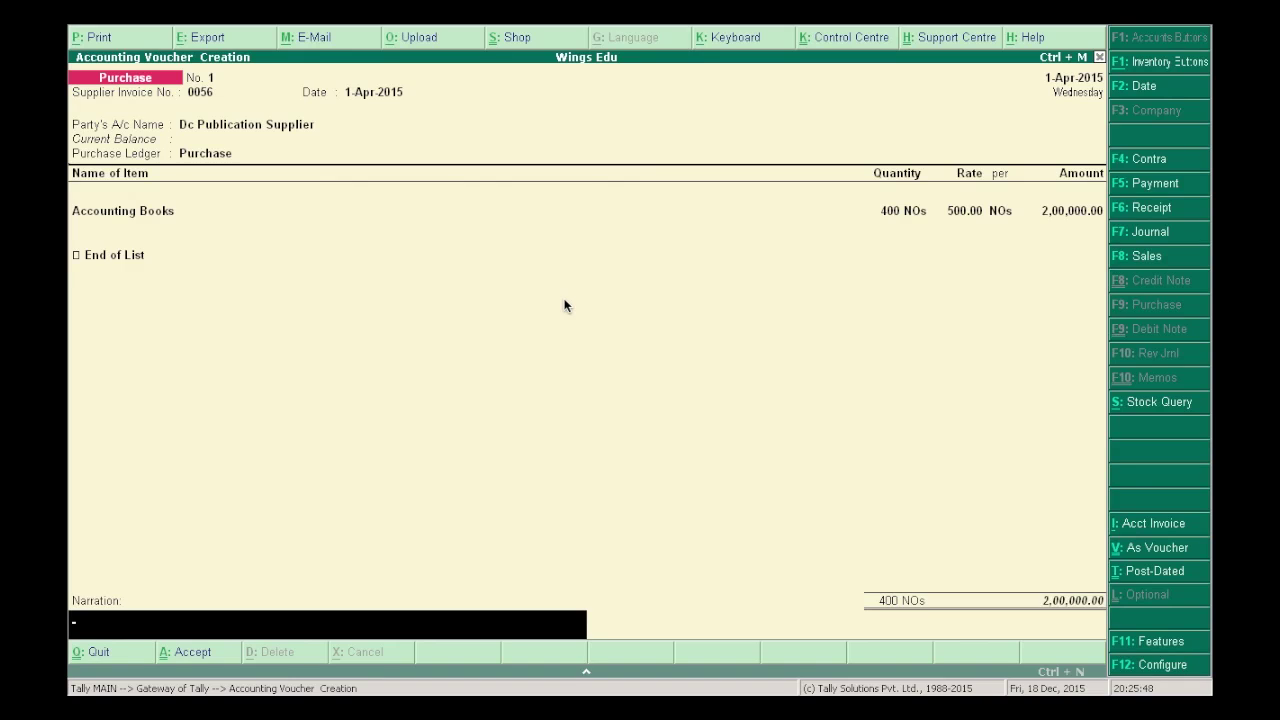
type("Be")
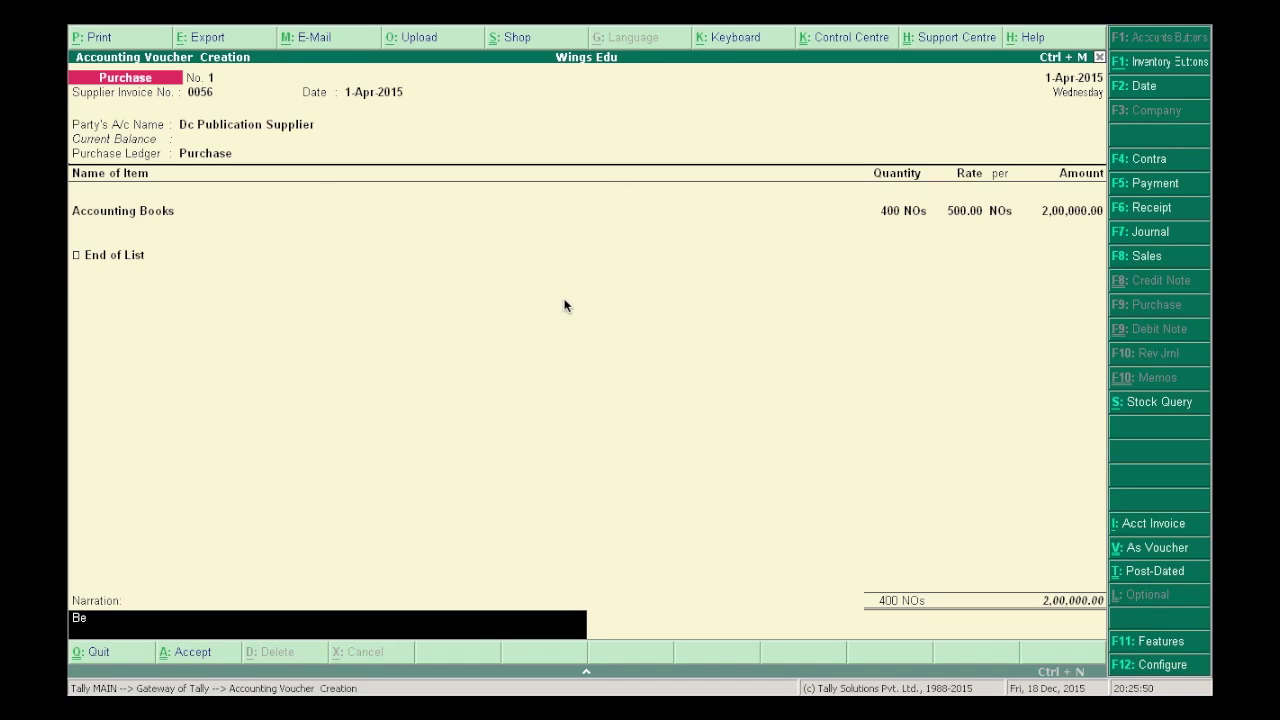
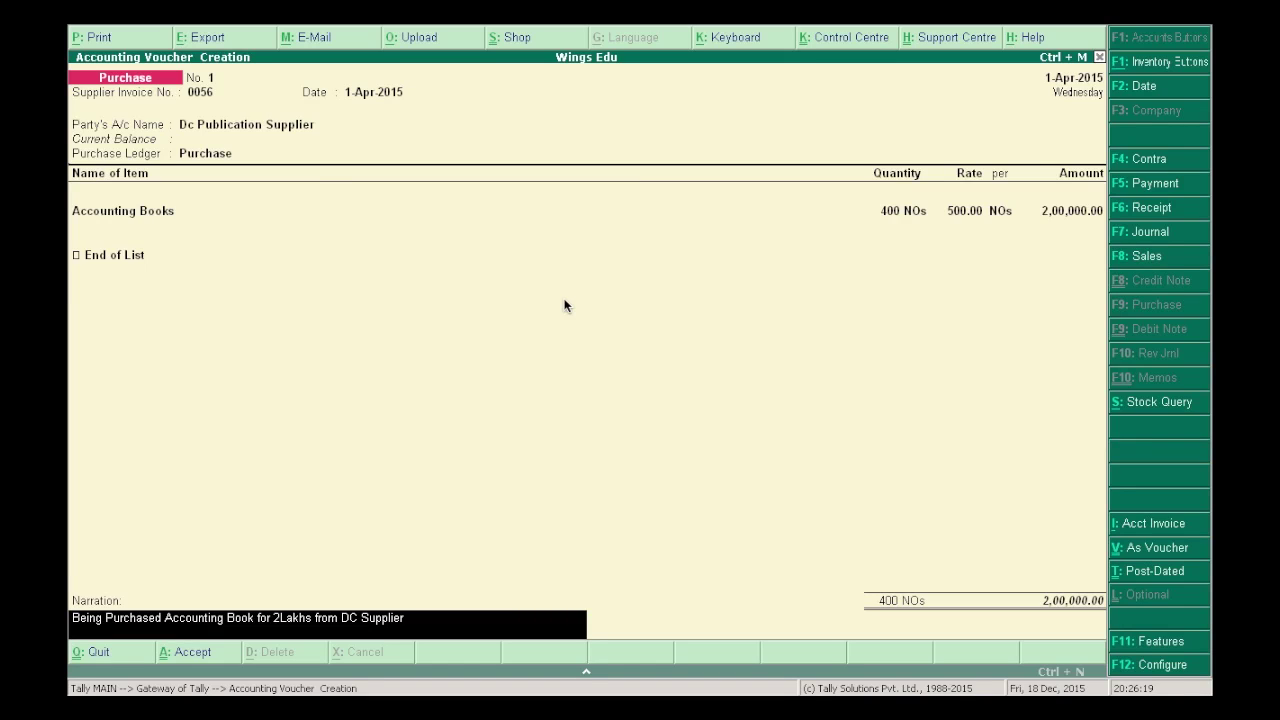
key("Return")
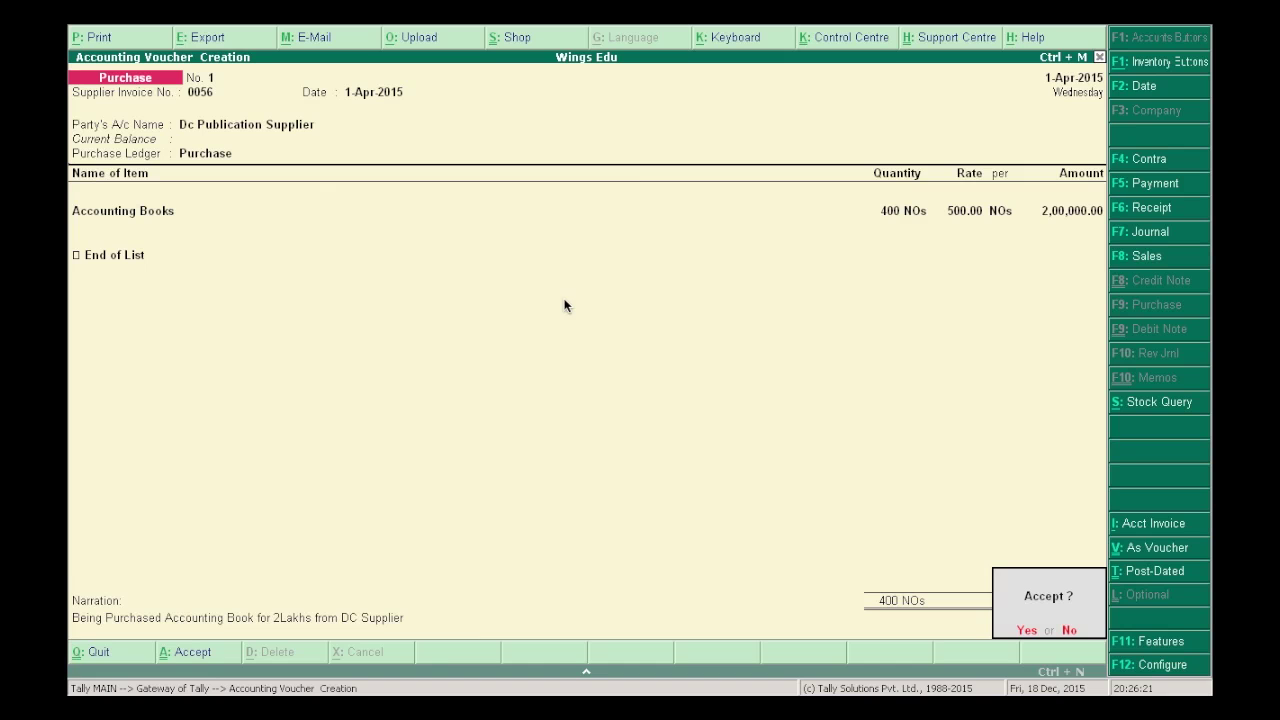
left_click(1029, 632)
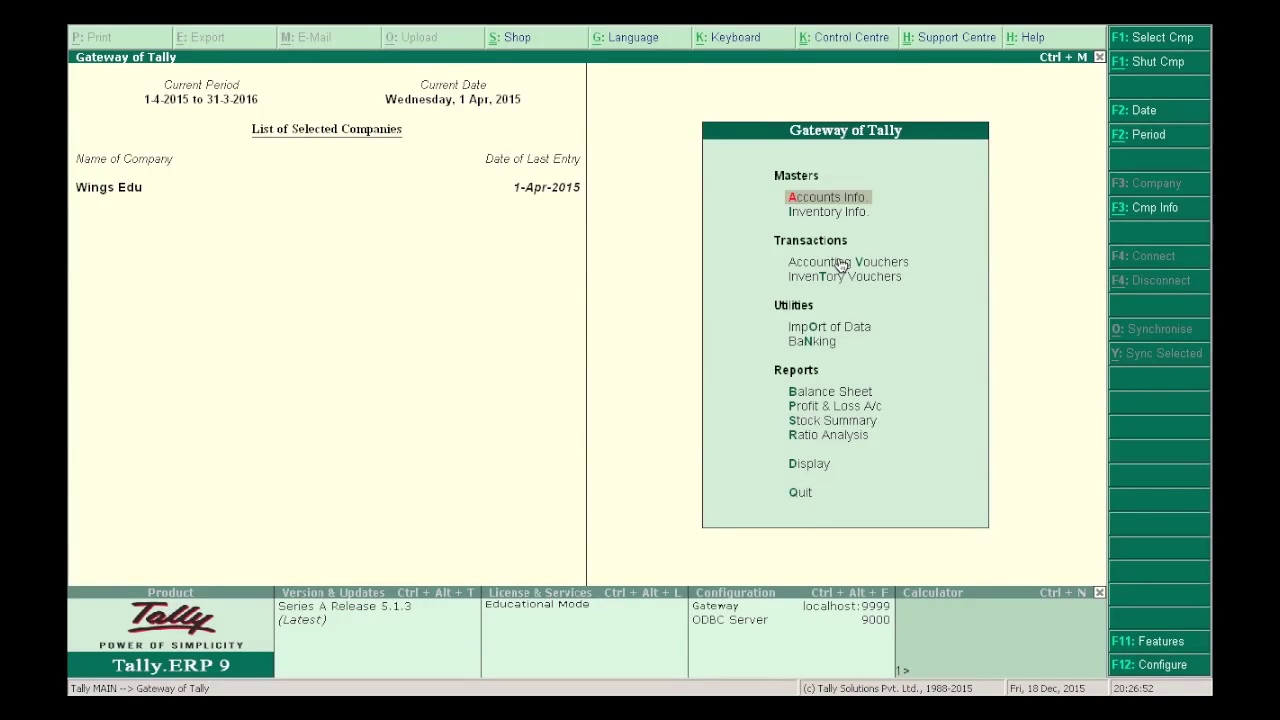
Step: Start a sales accounting voucher with the reference 001
left_click(840, 263)
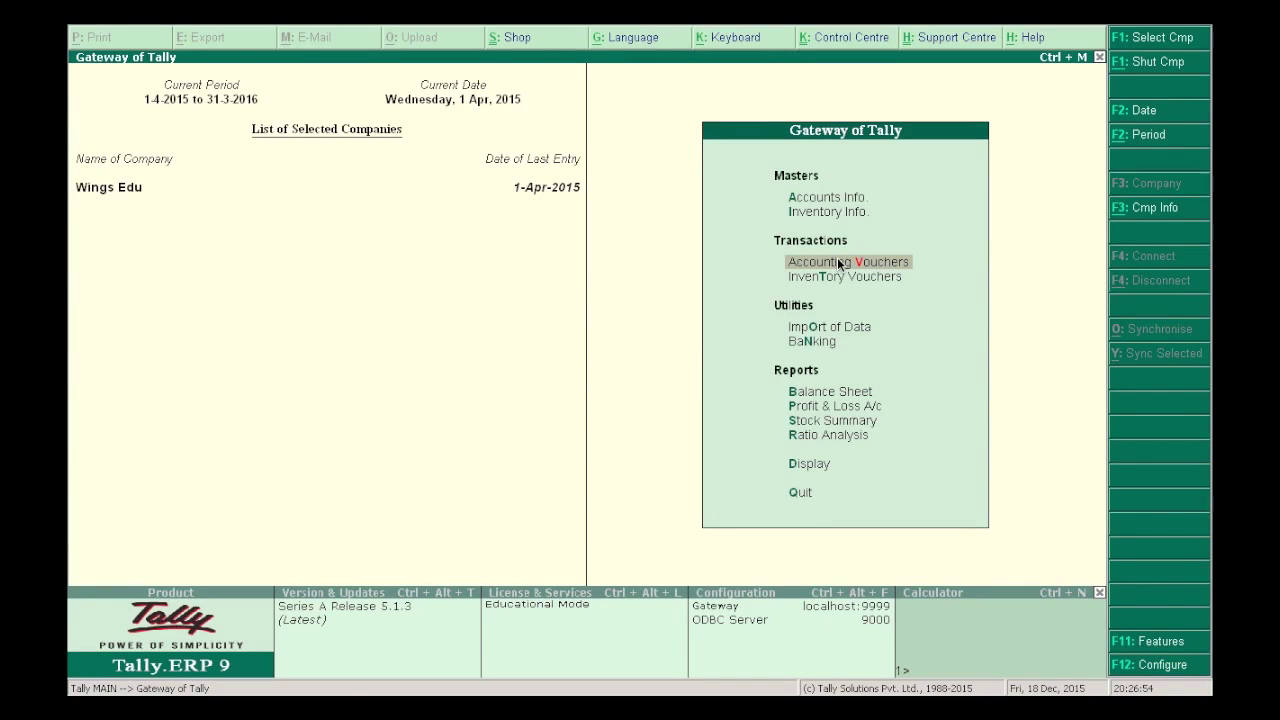
left_click(838, 262)
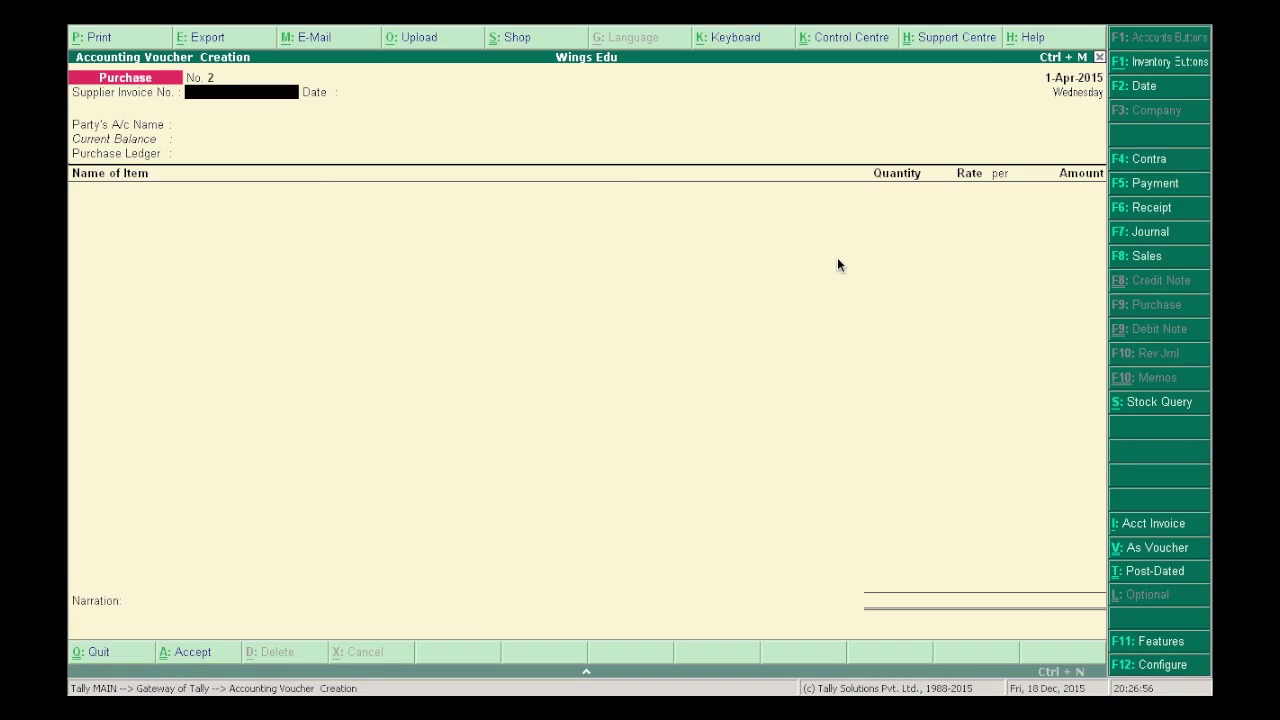
left_click(1140, 257)
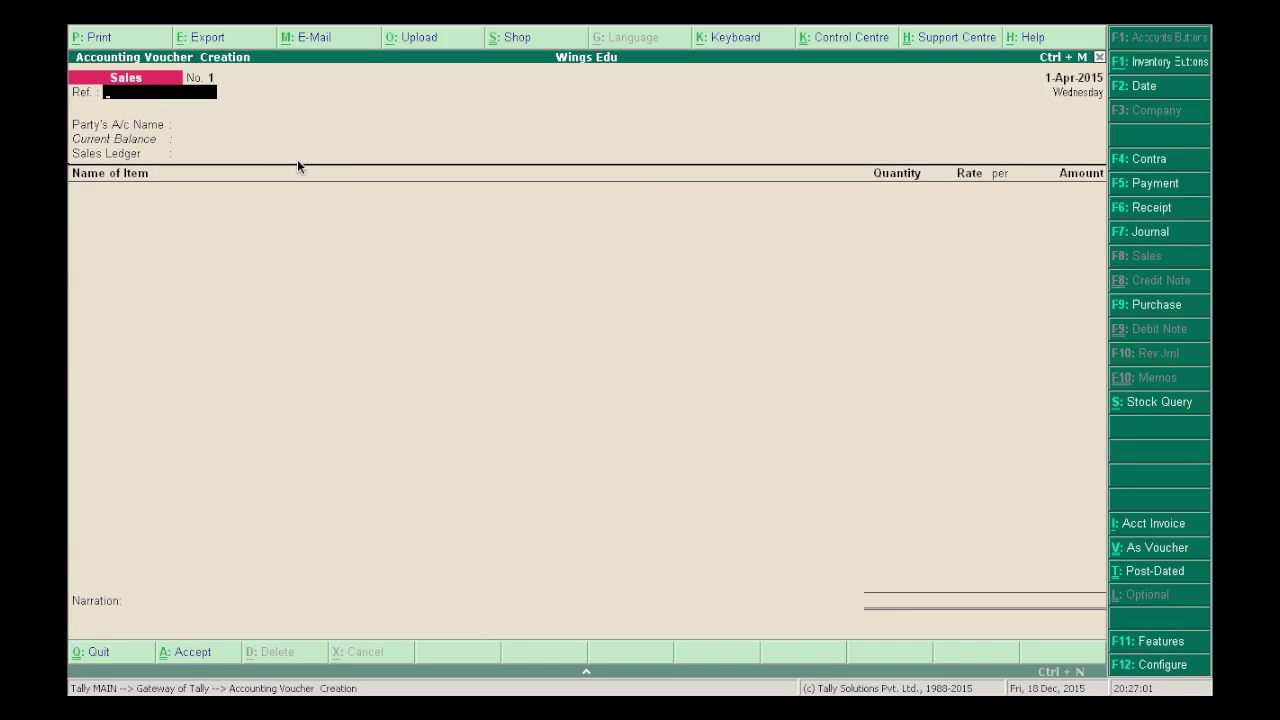
type("001")
key("Return")
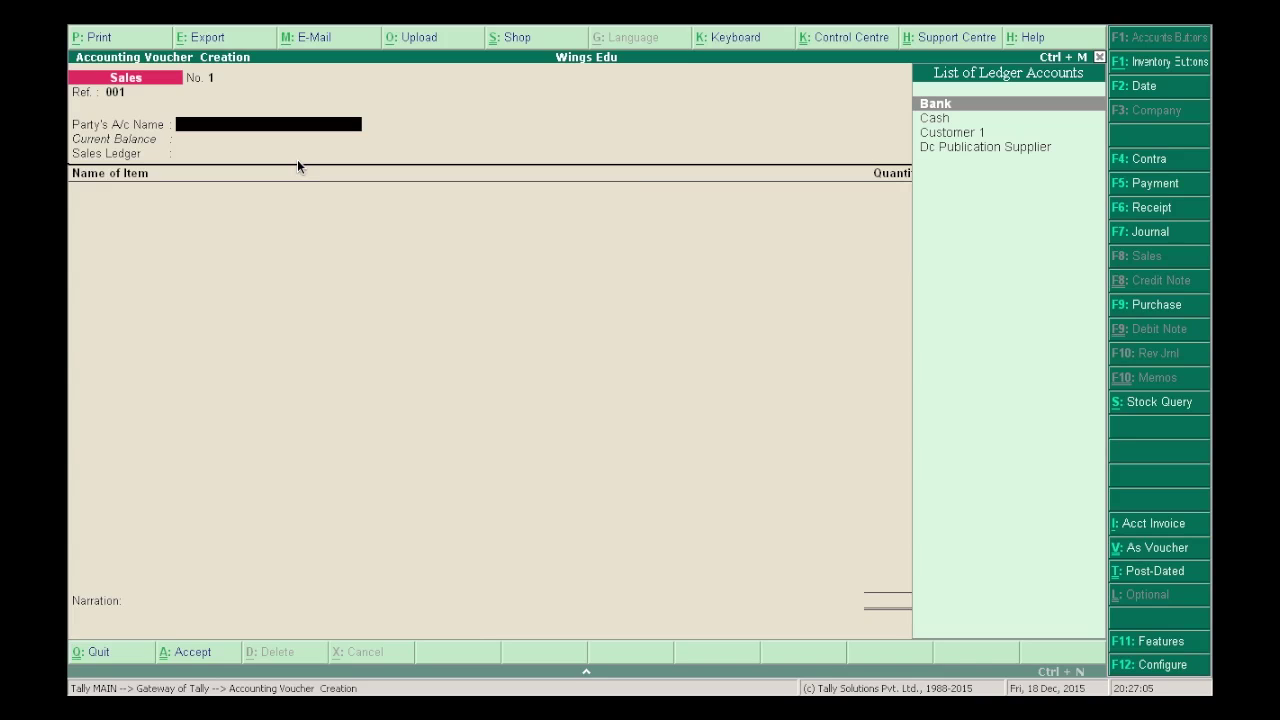
Step: Set Cash as the party account of the sales voucher, keep its default party details and choose Sales as the sales ledger
type("Cas")
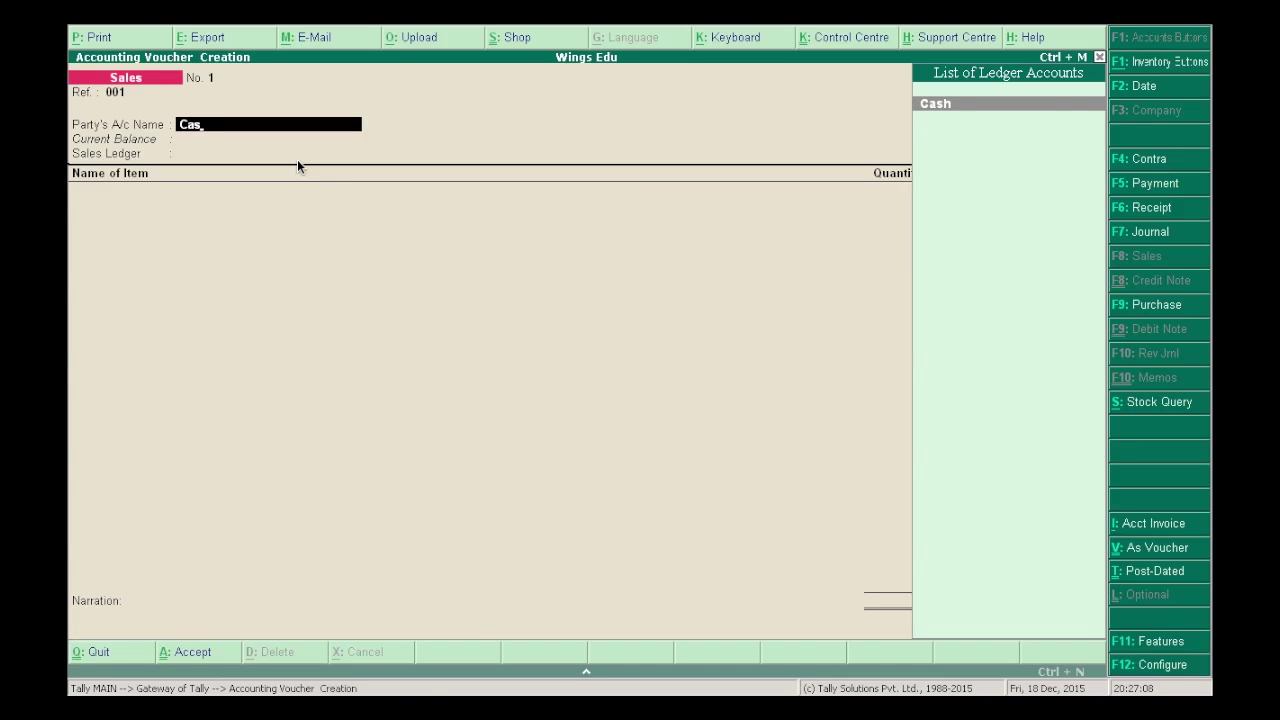
key("Return")
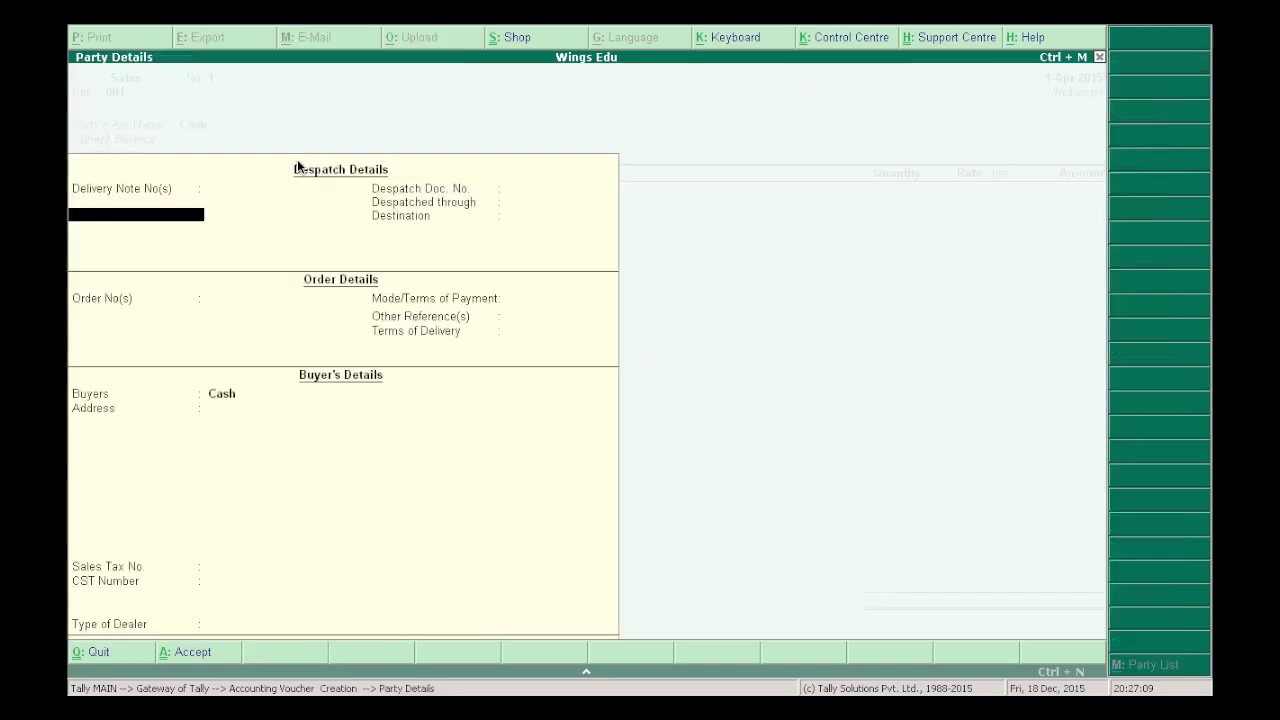
key("Return")
key("Return")
key("Return")
key("Return")
key("Return")
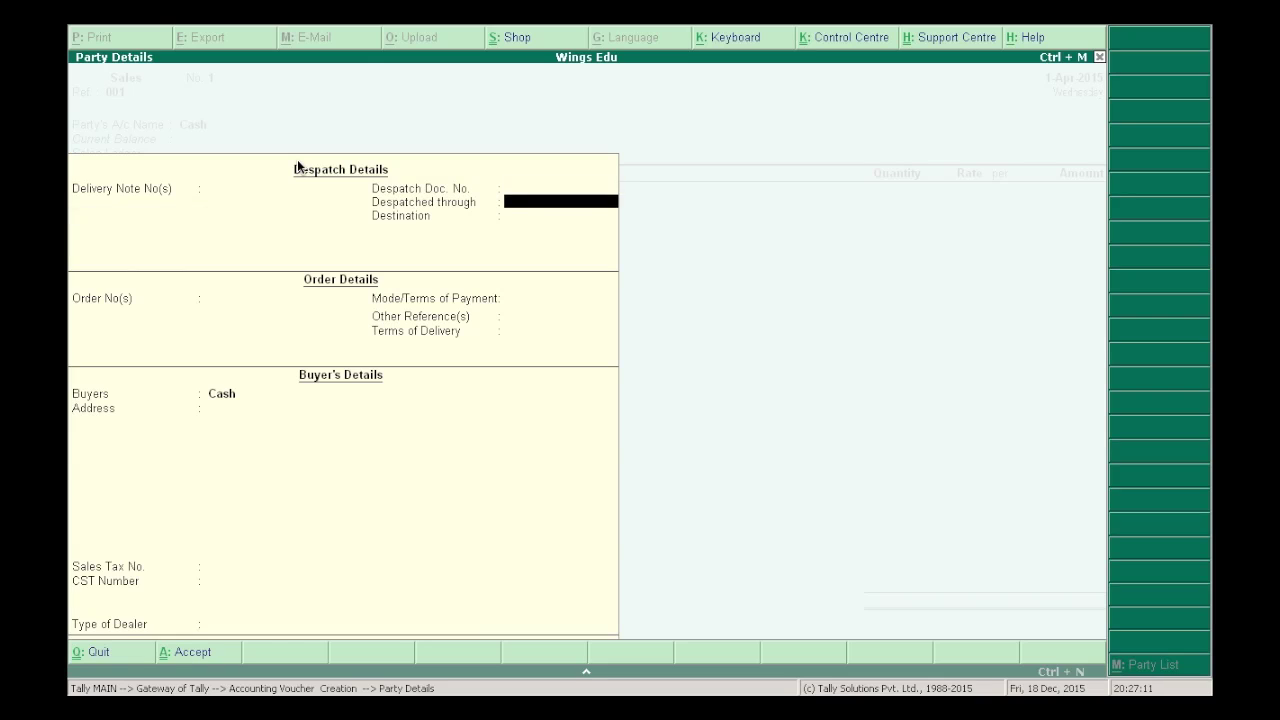
key("Return")
key("Return")
key("Return")
key("Return")
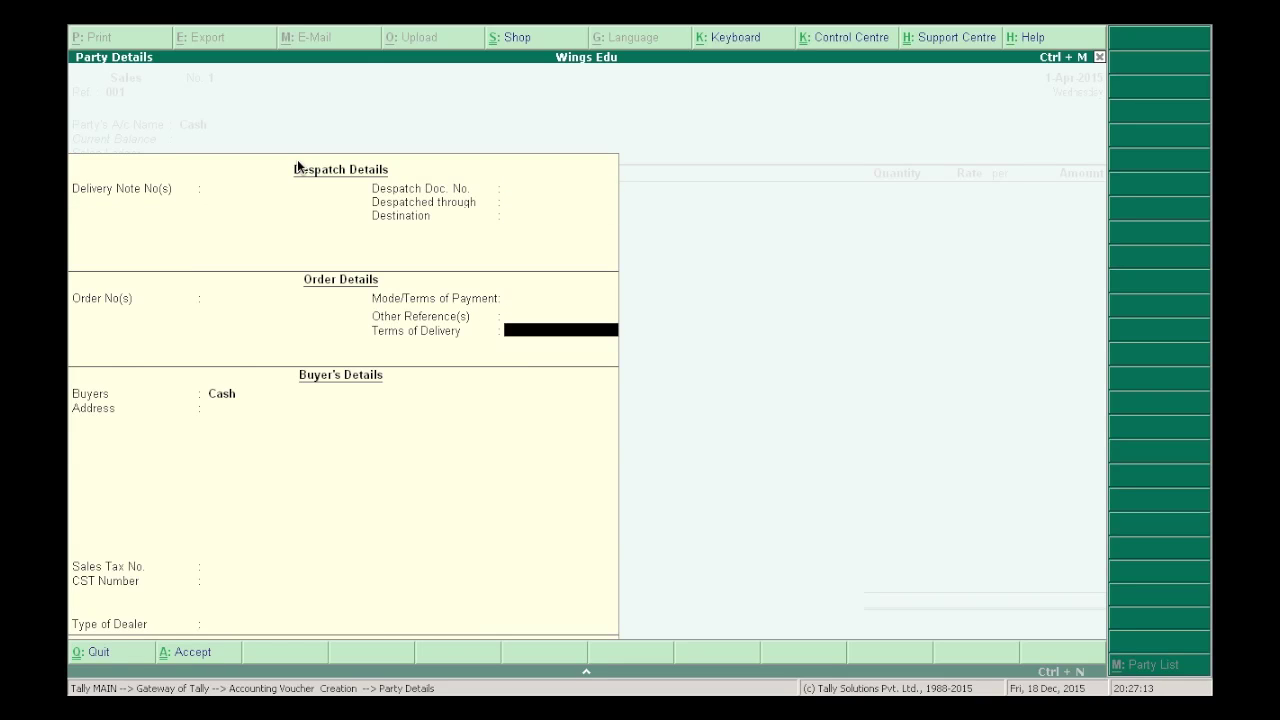
key("Return")
key("Return")
key("Return")
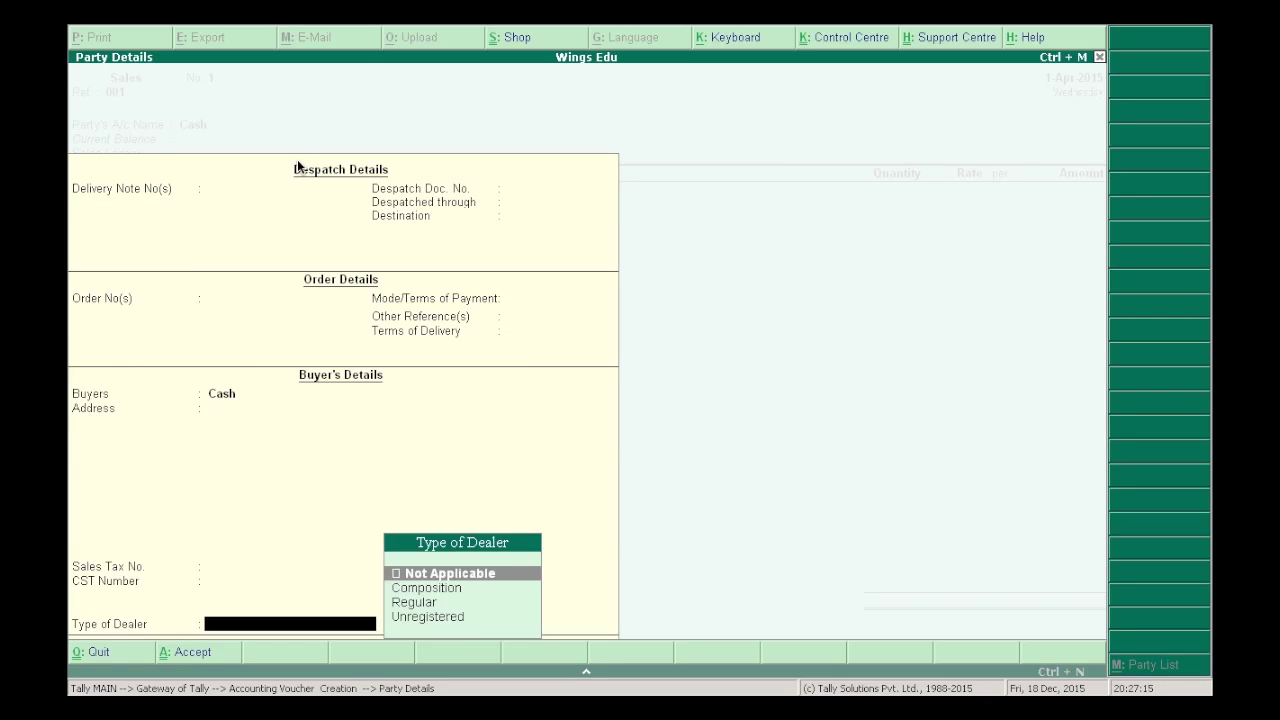
key("Return")
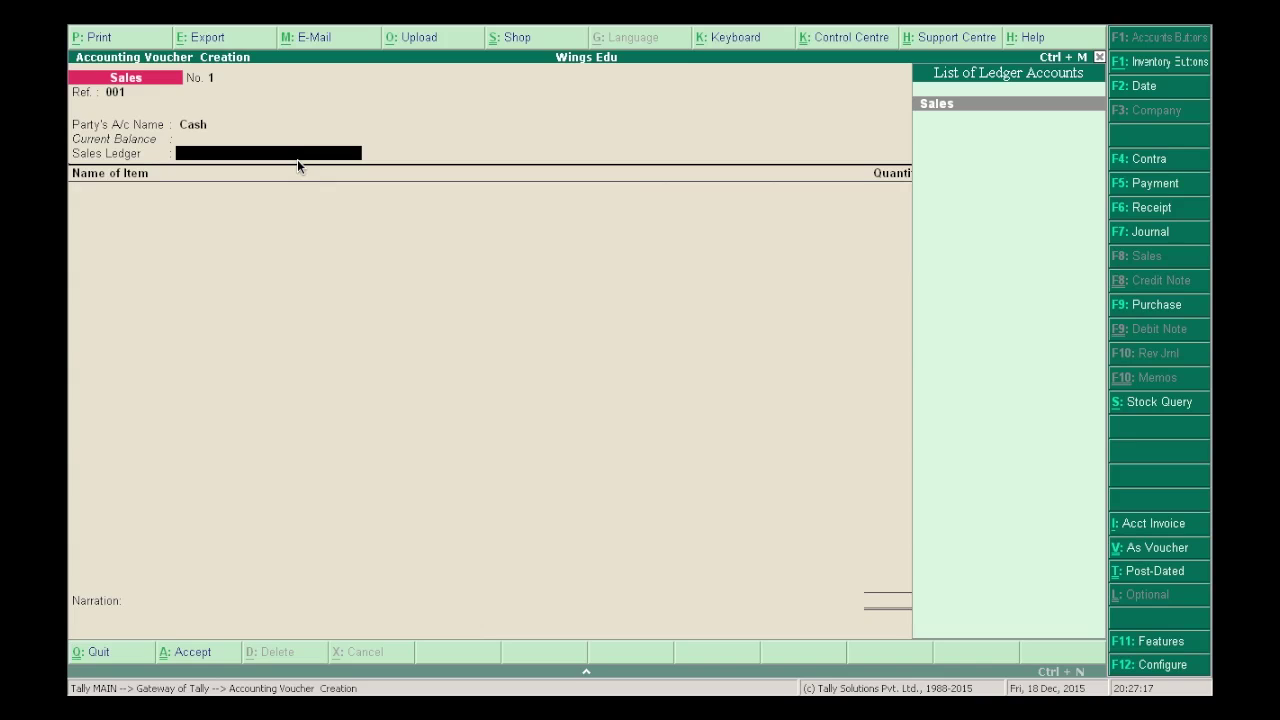
key("Return")
Step: Add the stock item Accounting Books with quantity 200 NOs at a rate of 800 and end the item list
type("A")
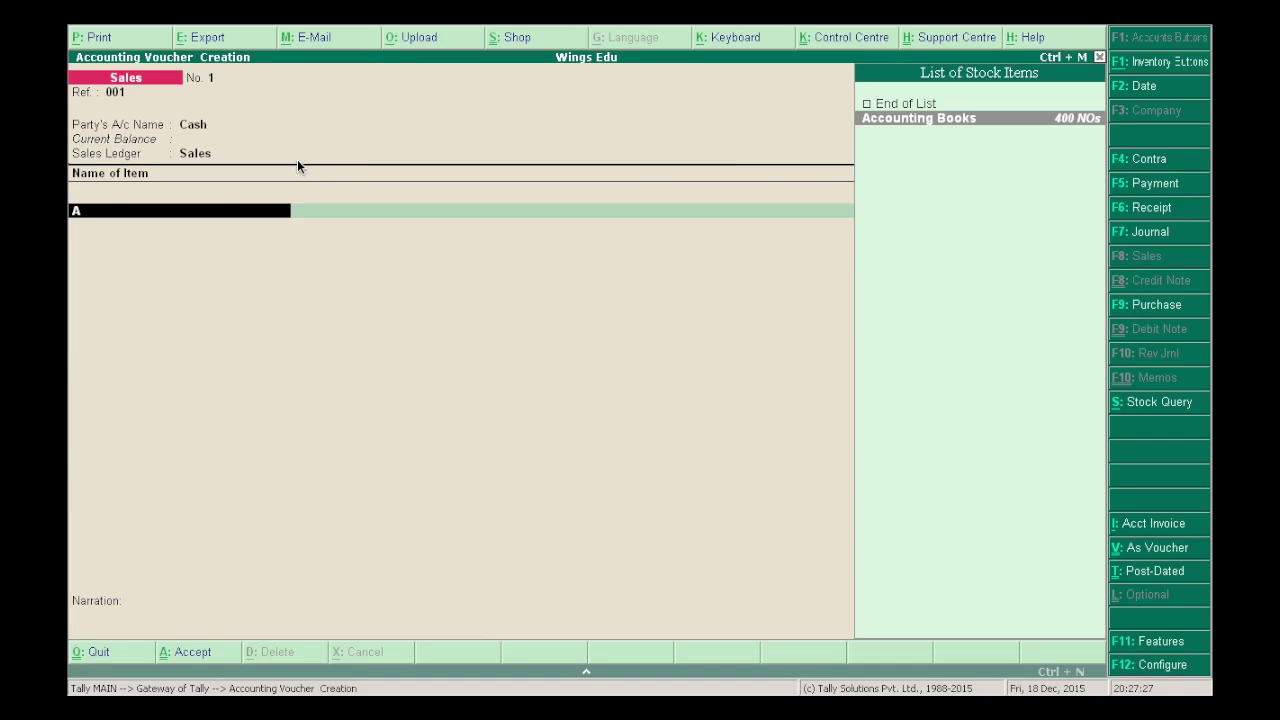
key("Return")
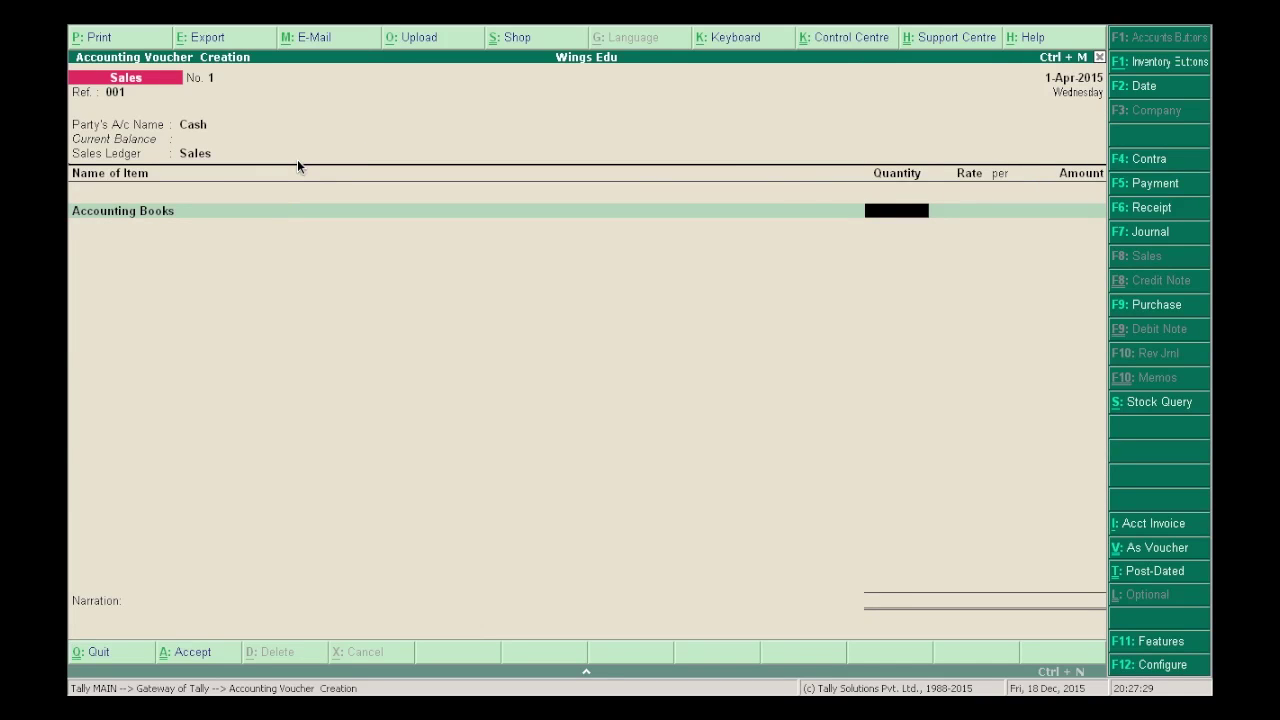
type("200")
key("Return")
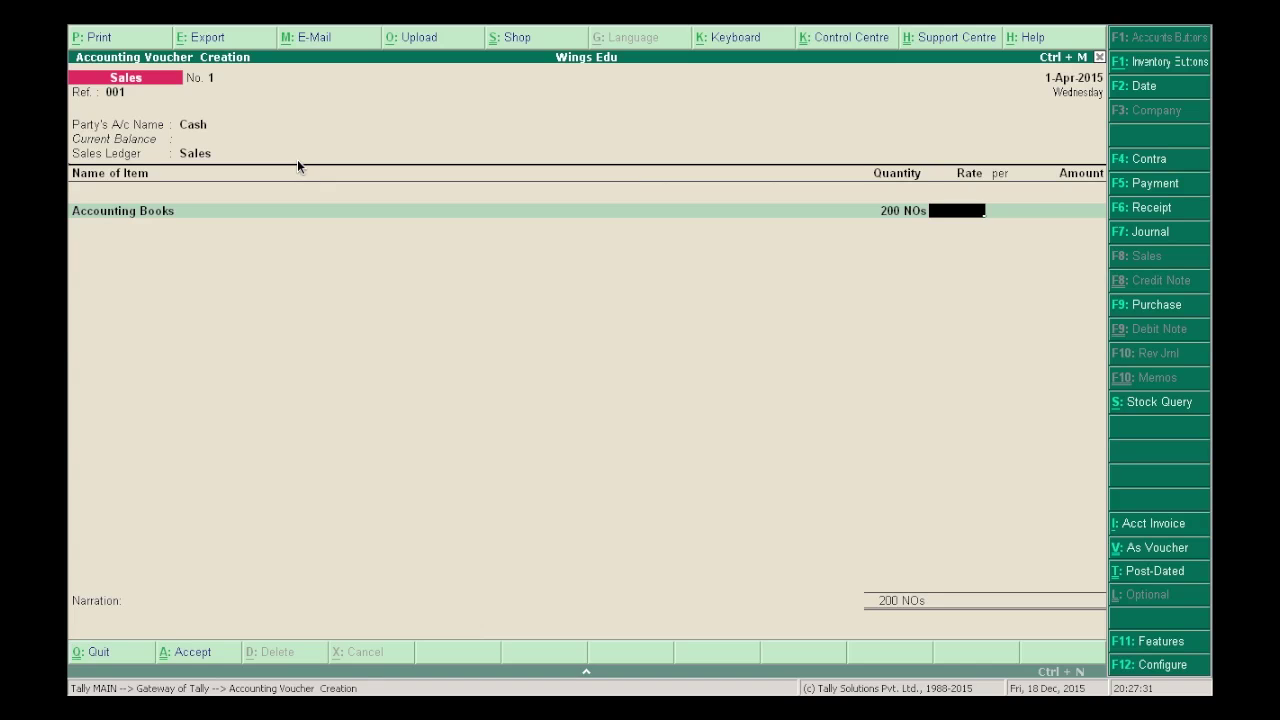
type("800")
key("Return")
key("Return")
key("Return")
key("Return")
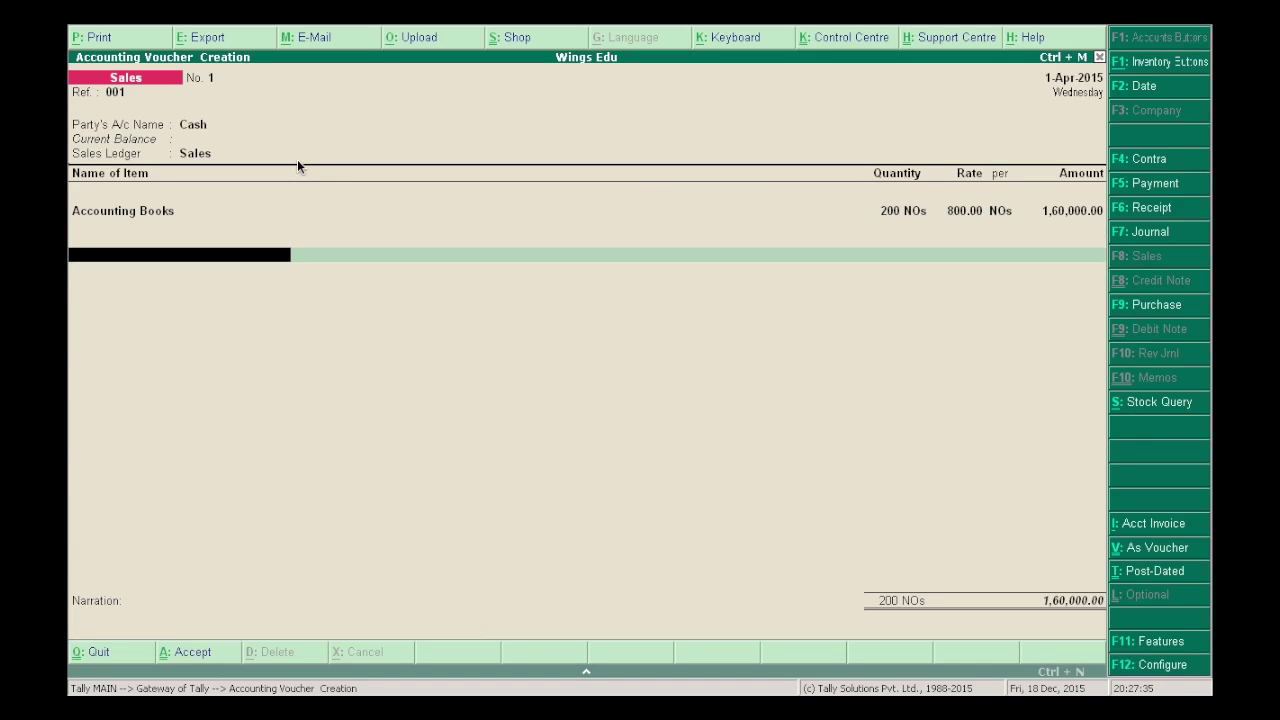
key("Return")
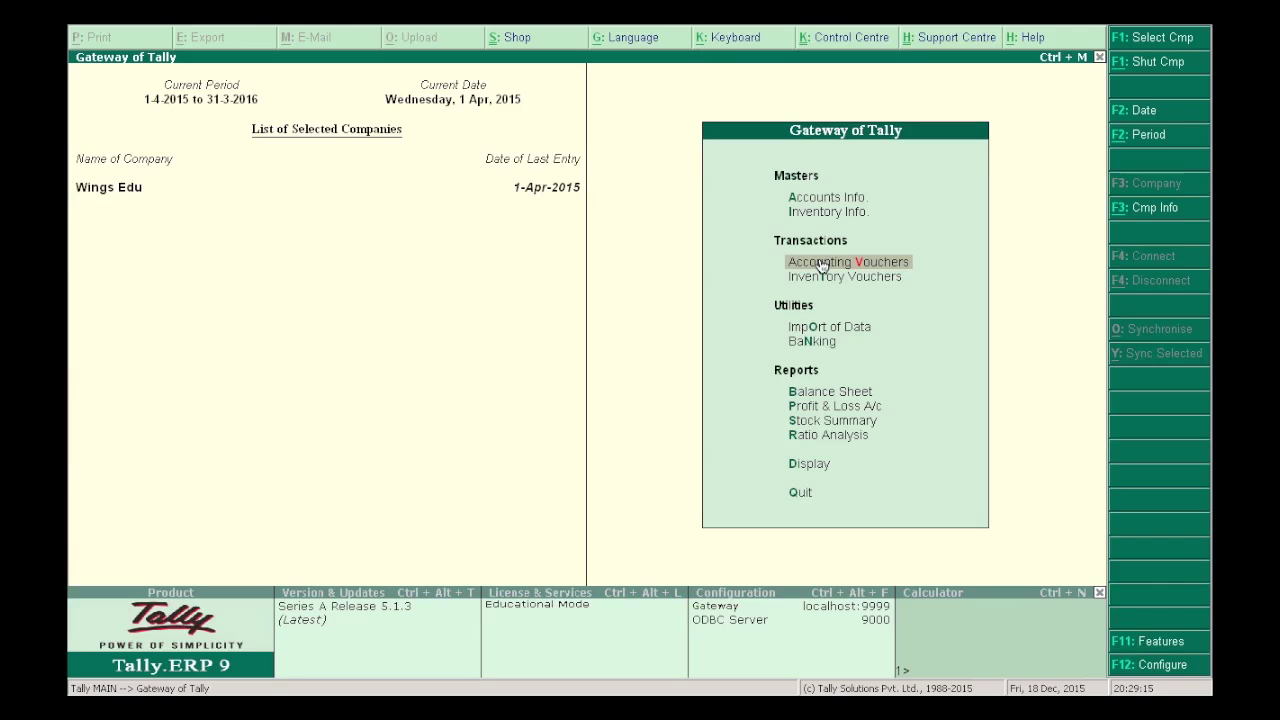
Step: Start another sales accounting voucher with the reference 005
left_click(820, 263)
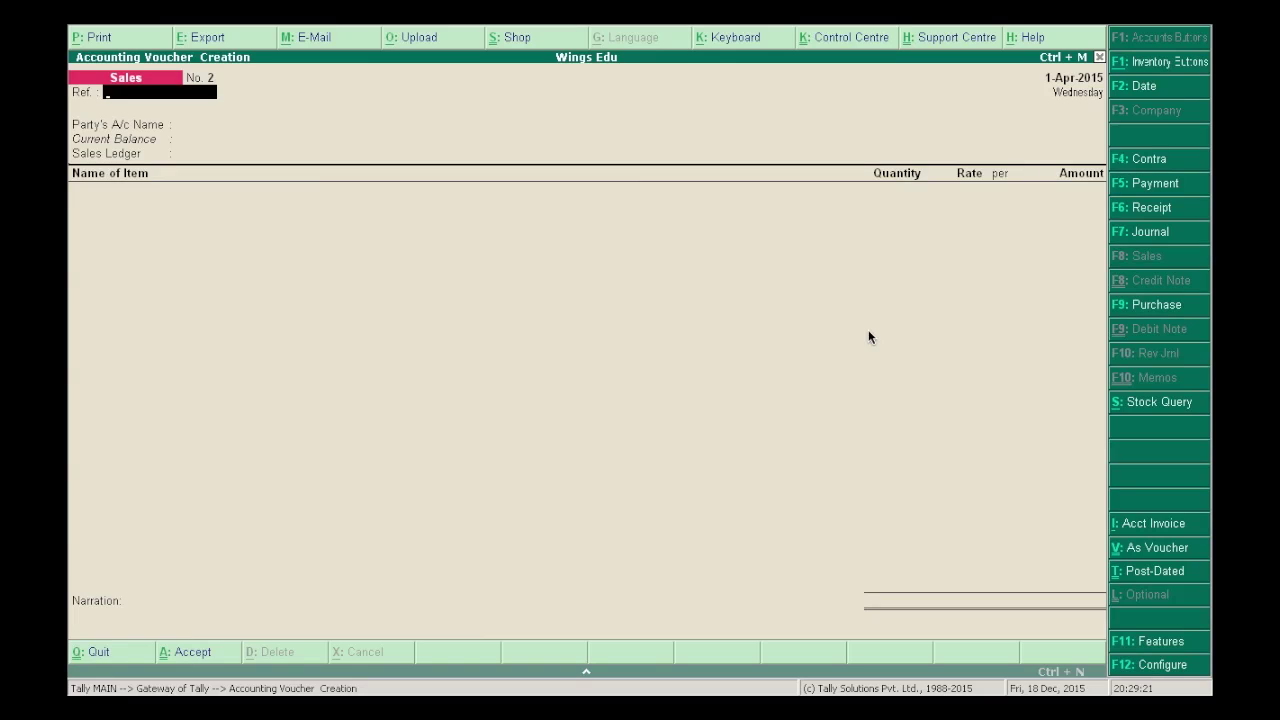
type("005")
key("Return")
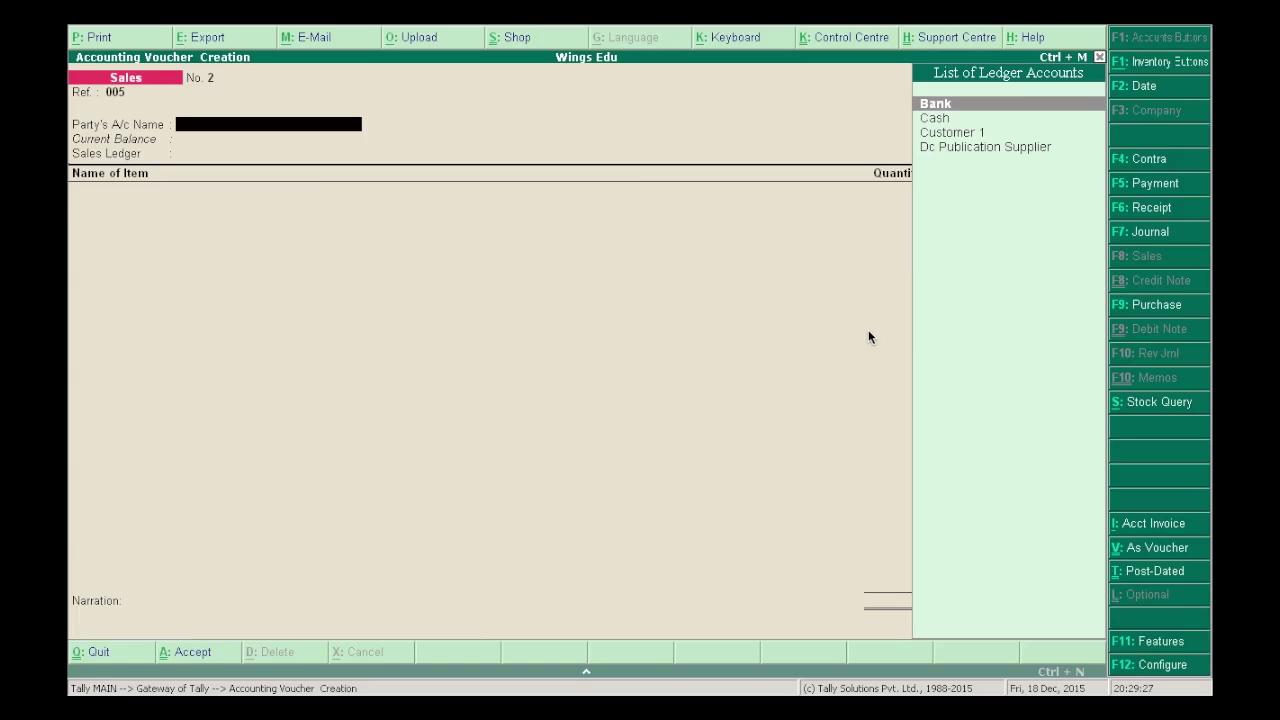
Step: Set Customer 1 as the party account, keep its default party details and choose Sales as the sales ledger
left_click(954, 132)
key("Return")
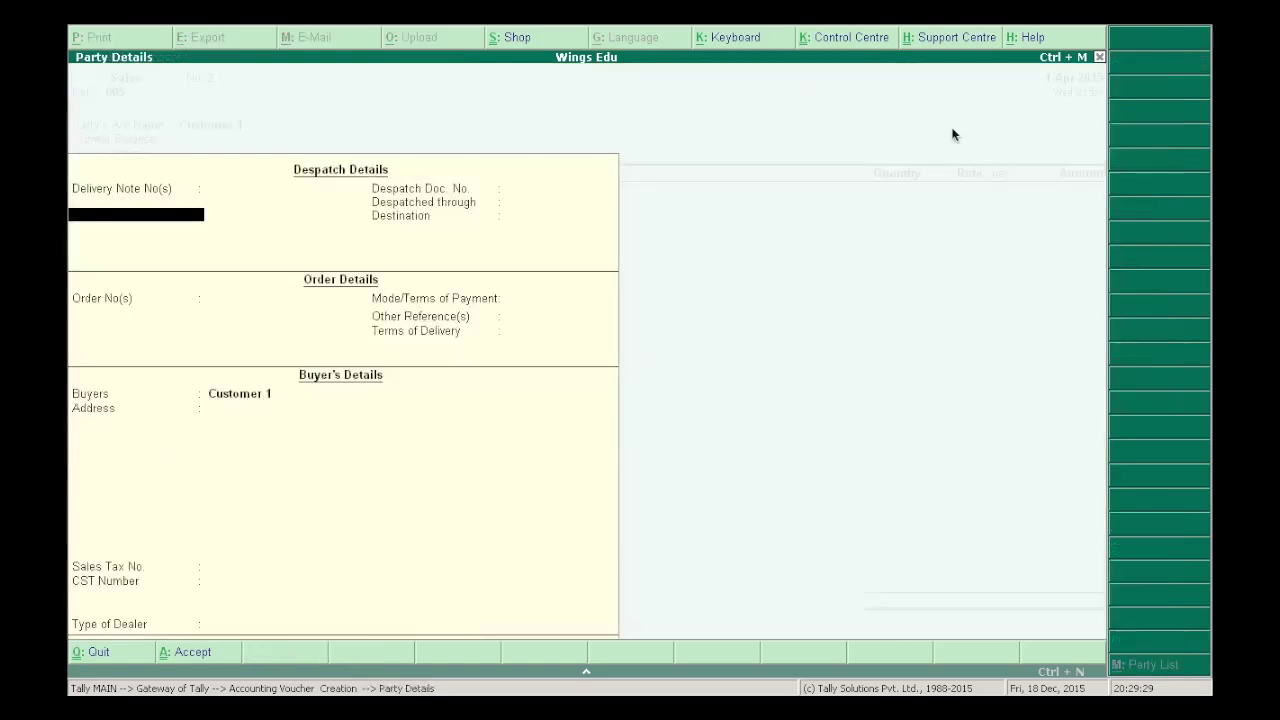
key("Return")
key("Return")
key("Return")
key("Return")
key("Return")
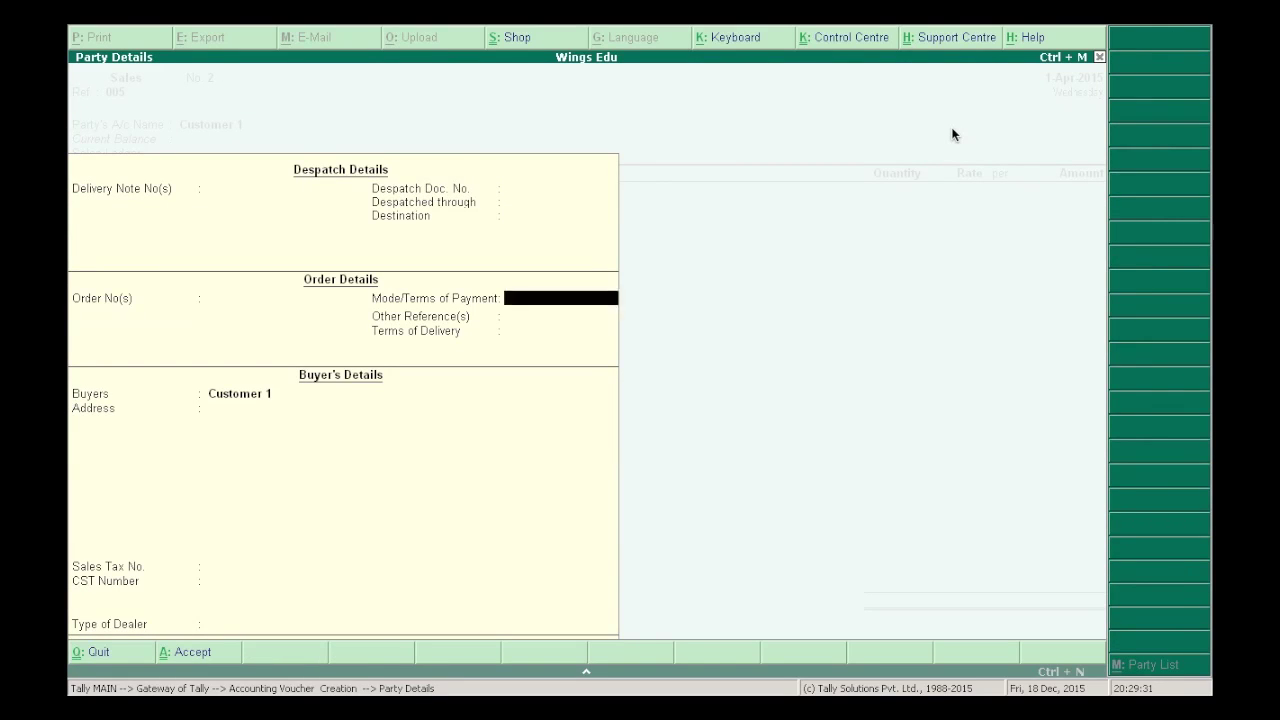
key("Return")
key("Return")
key("Return")
key("Return")
key("Return")
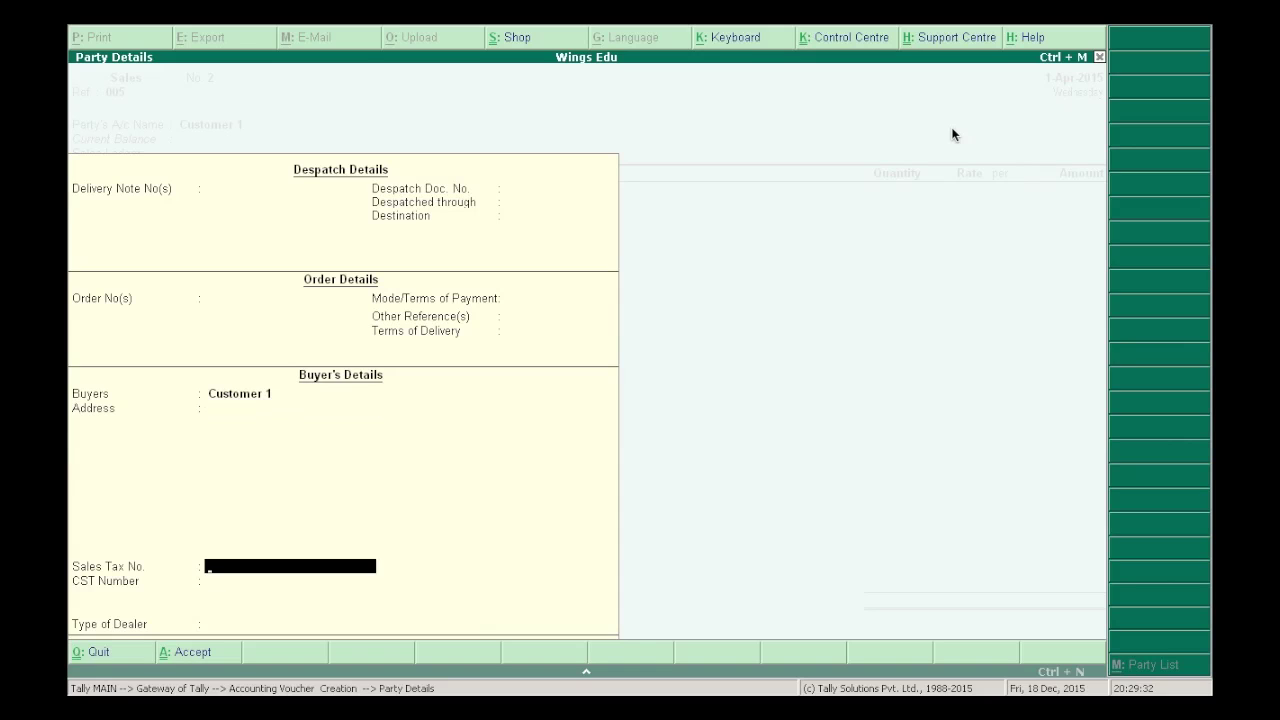
key("Return")
key("Return")
key("Return")
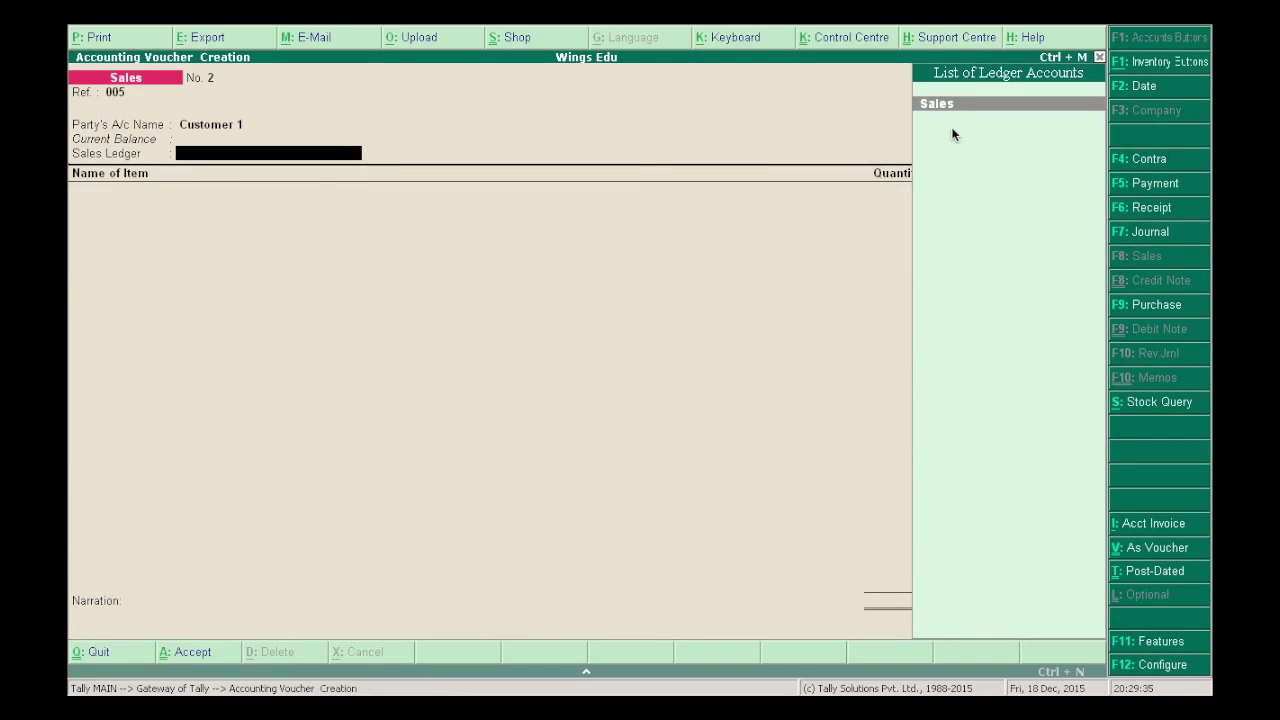
key("Return")
Step: Add the stock item Accounting Books to the sales voucher with quantity 150 NOs, keeping the rate of 800 per NOs
type("A")
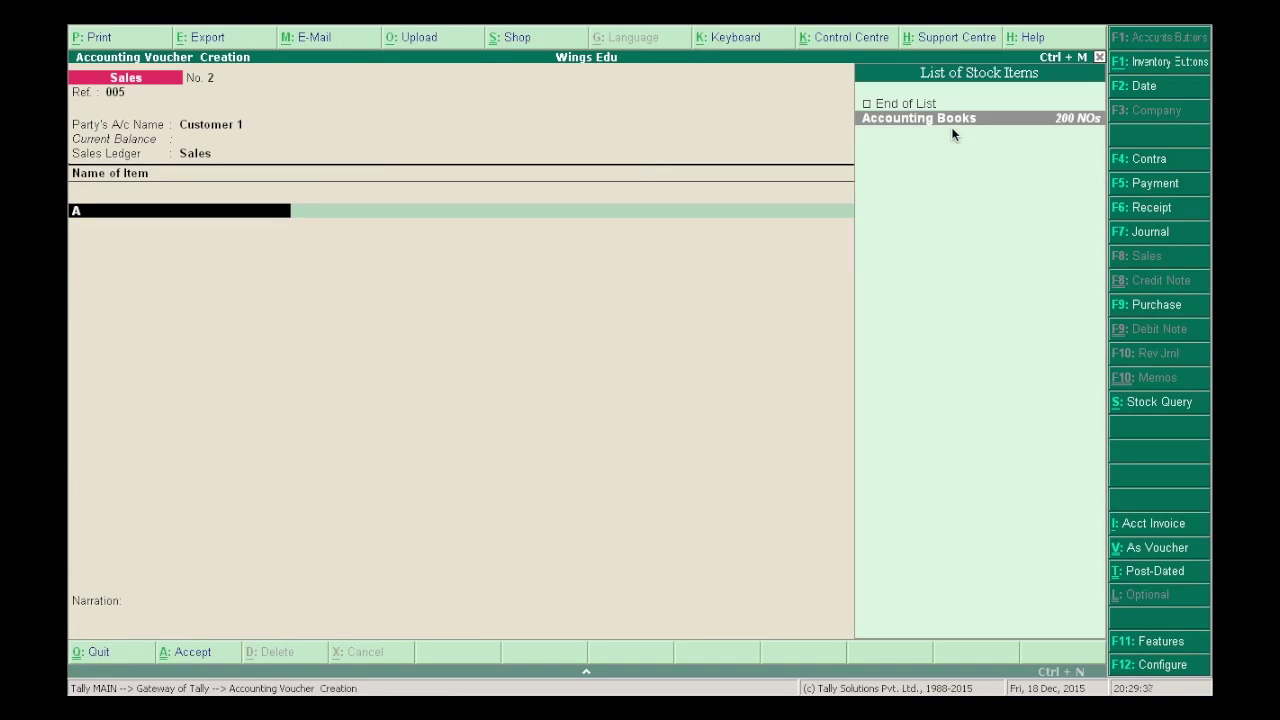
key("Return")
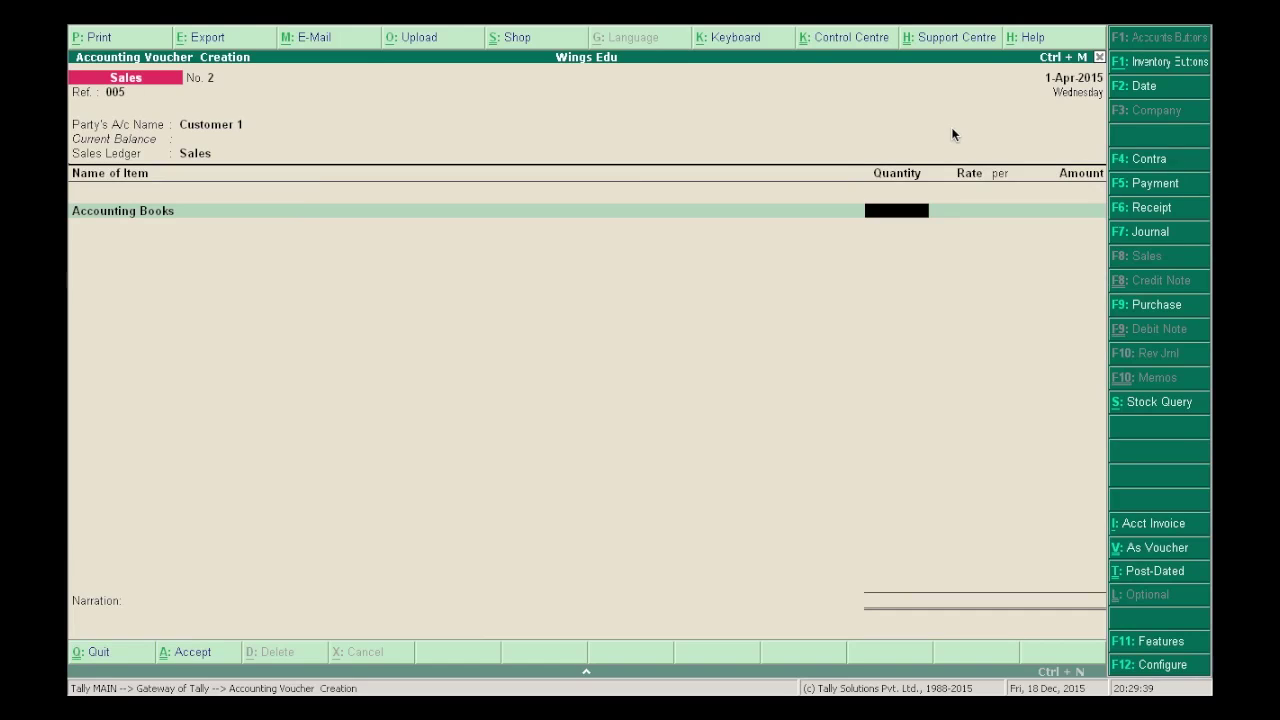
type("150")
key("Return")
key("Return")
key("Return")
key("Return")
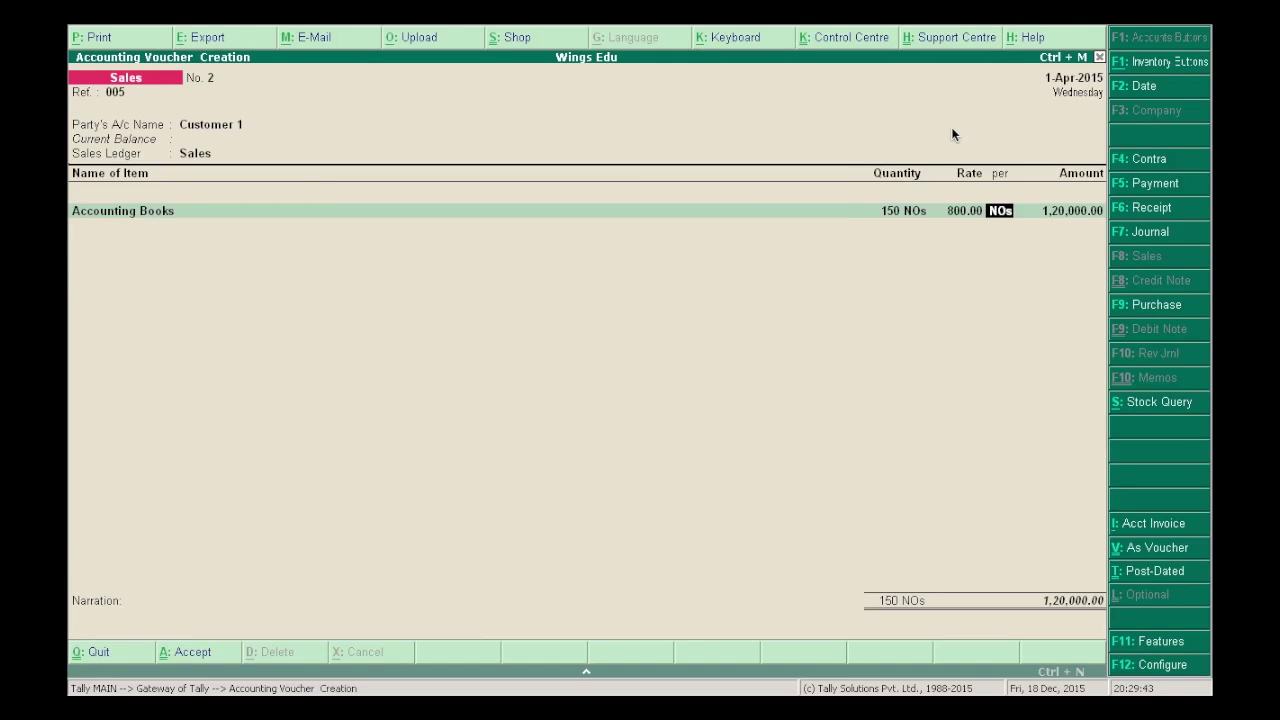
key("Return")
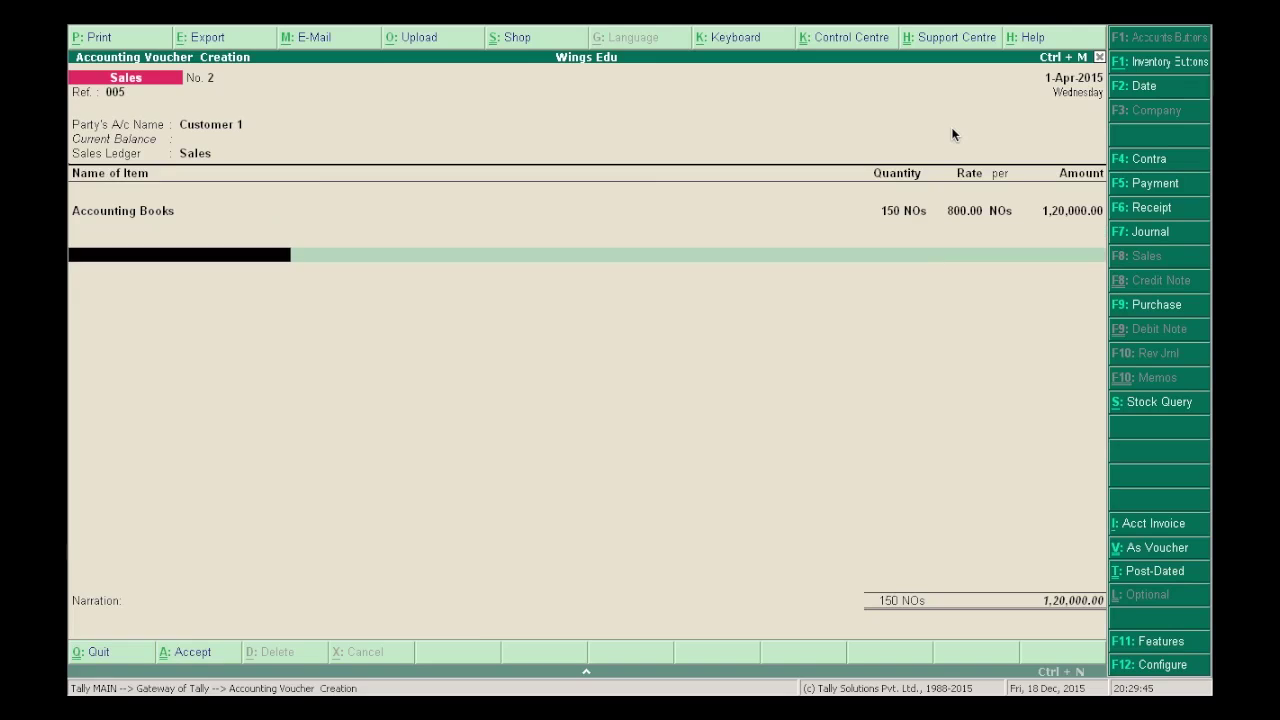
Step: End the item list, enter the narration "Being sold accounting books 150nos for customer 1 on credit" and save the sales voucher
key("Return")
key("Return")
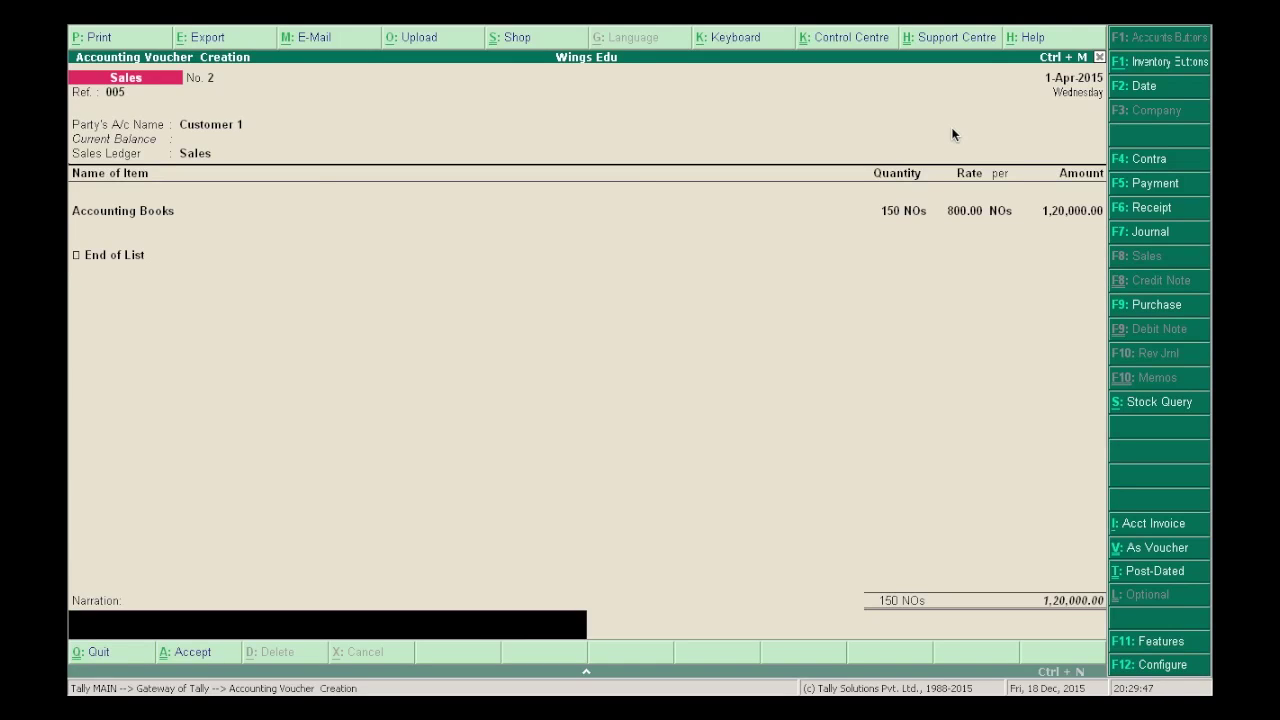
type("Being sold accounting books 150nos for customer 1")
type(" o")
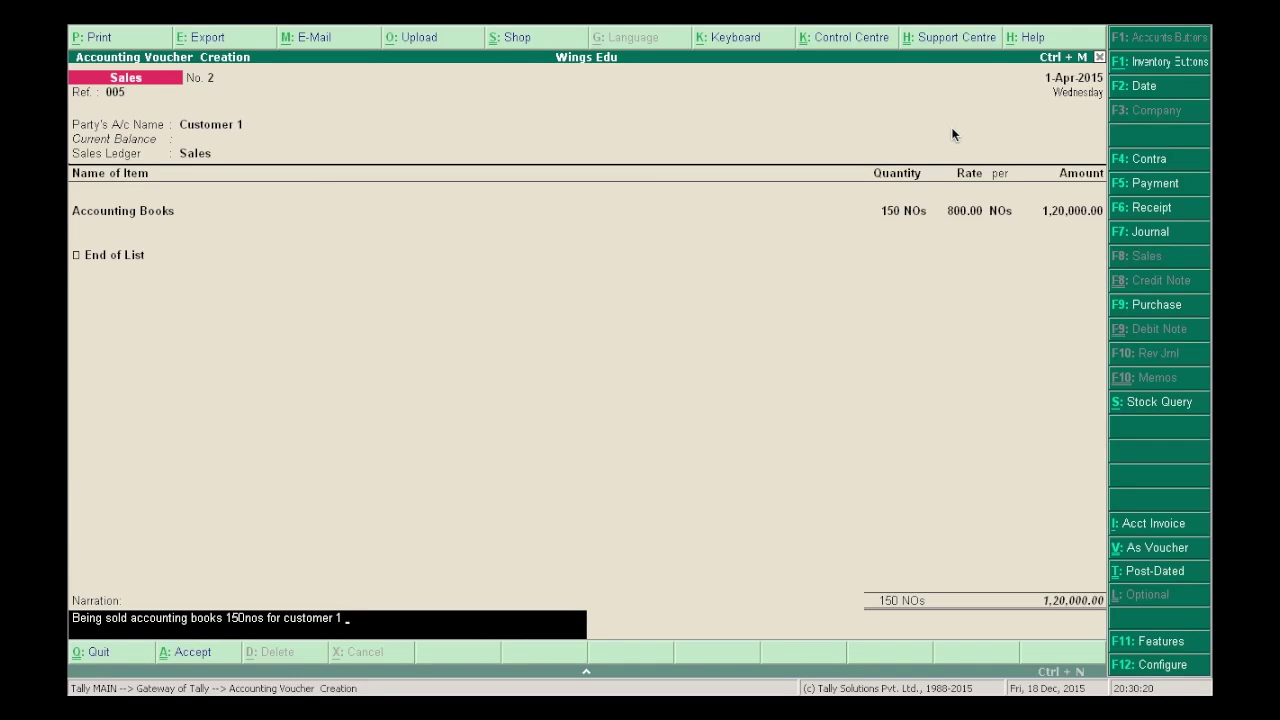
type("n credit")
key("Return")
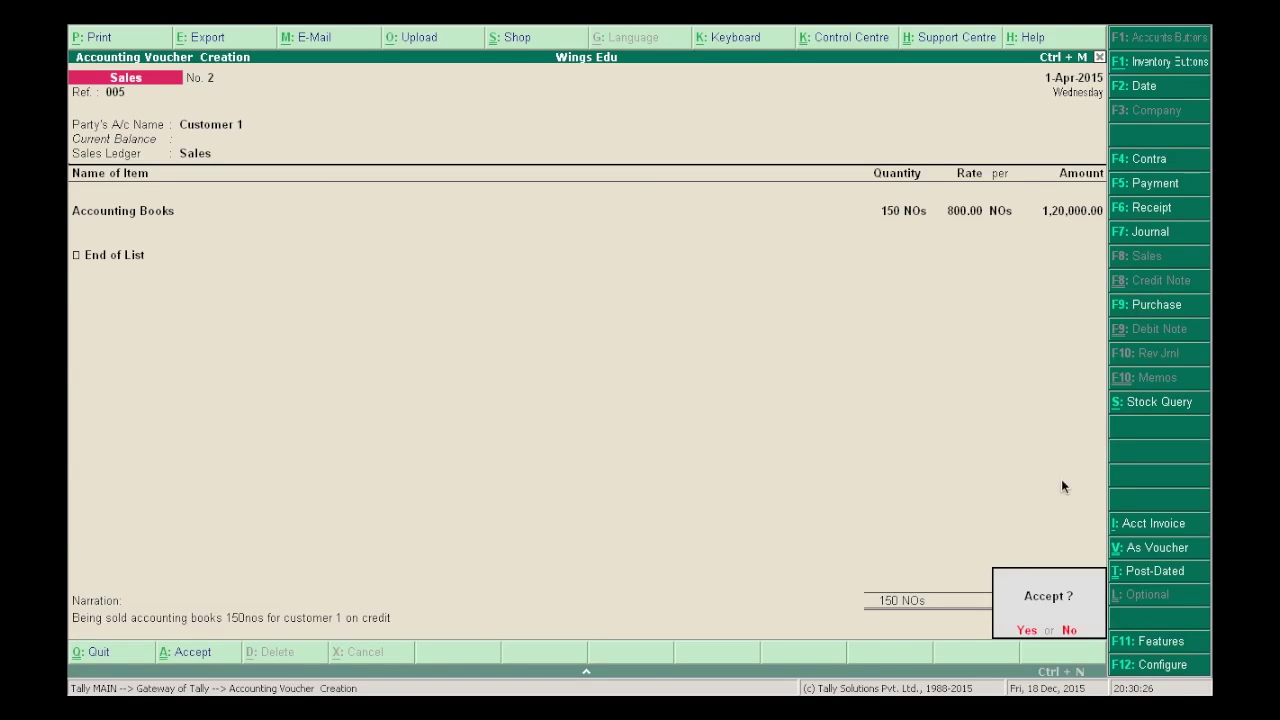
left_click(1024, 631)
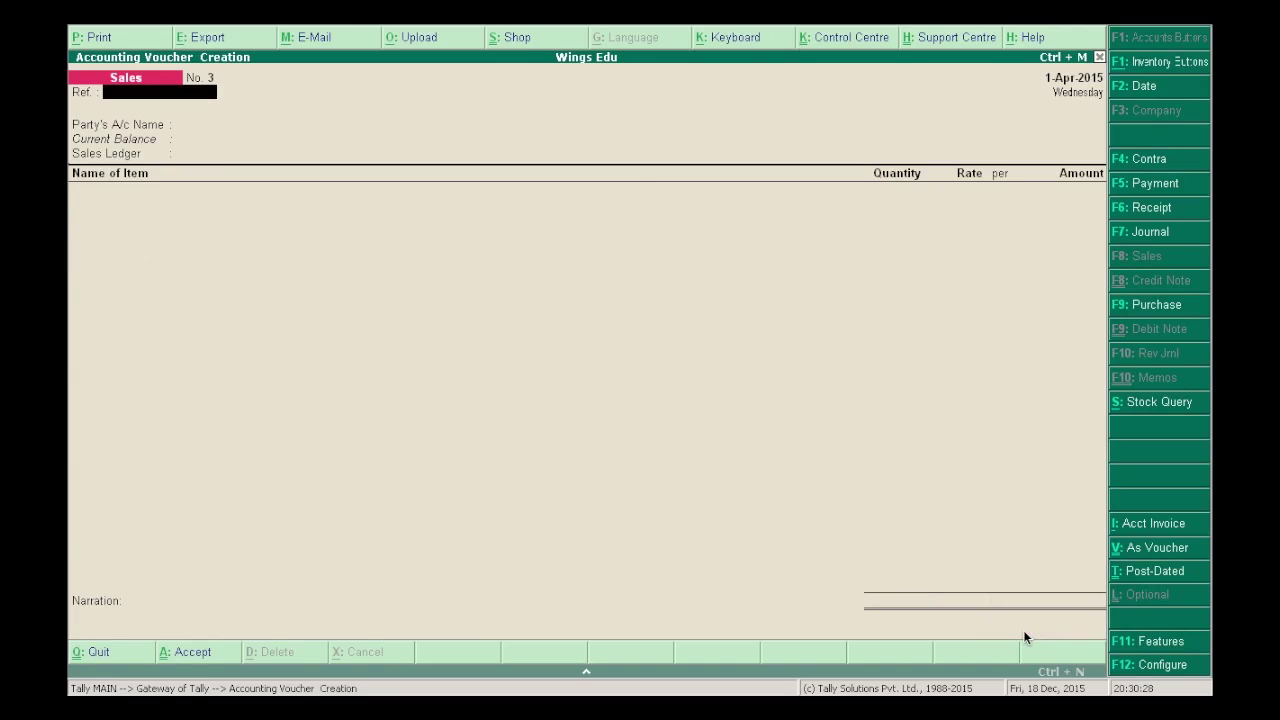